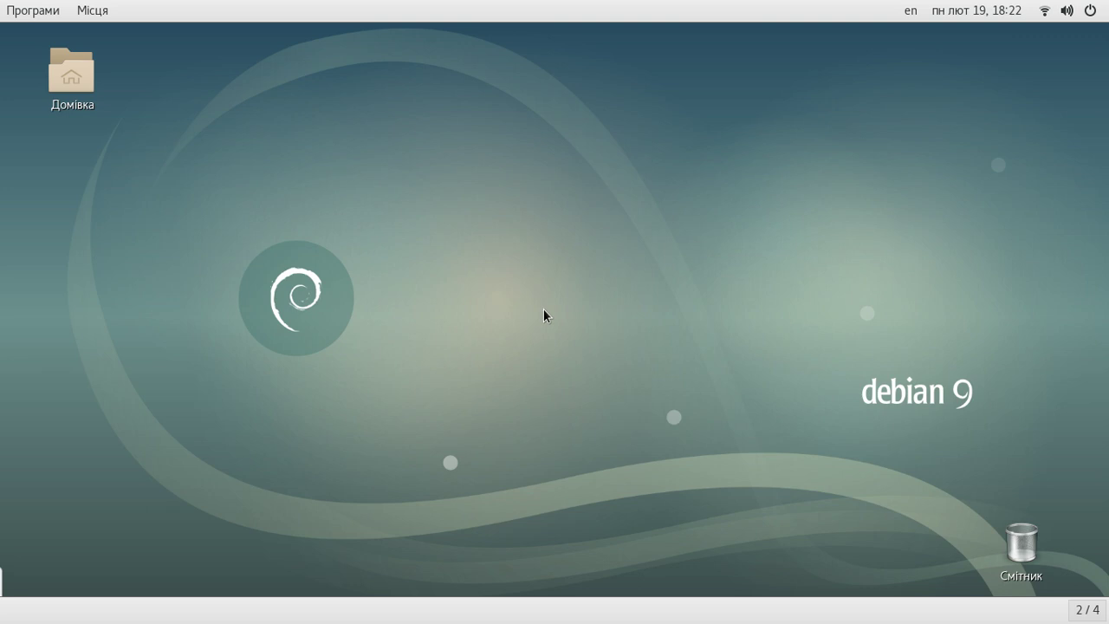
Close the activities overview and quit the HP printer applet from the legacy tray
mouse_move(2, 2)
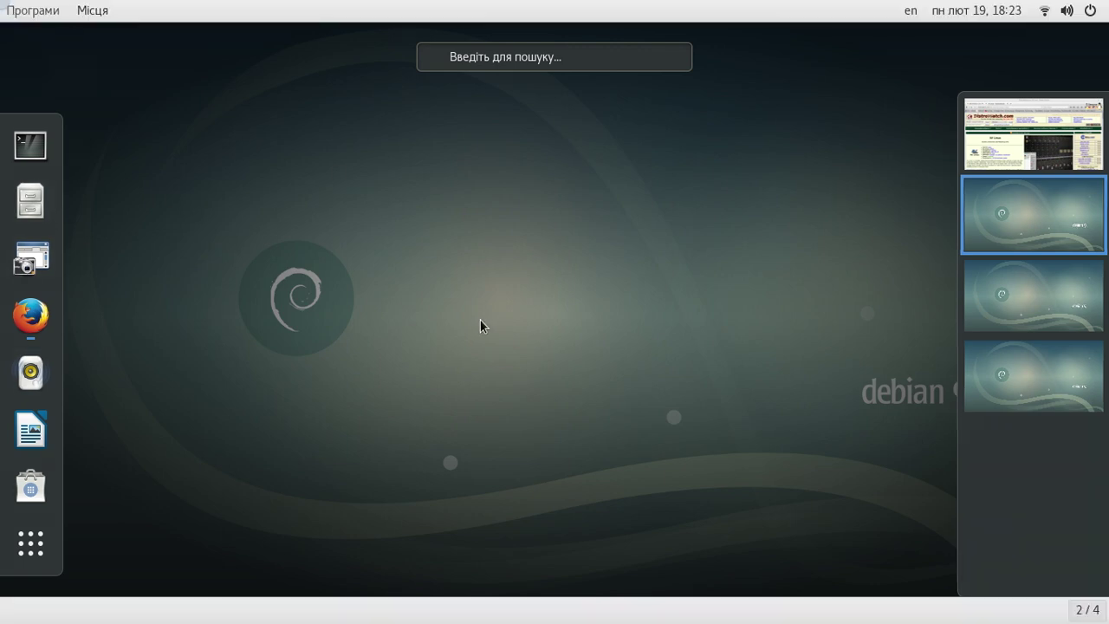
click(492, 317)
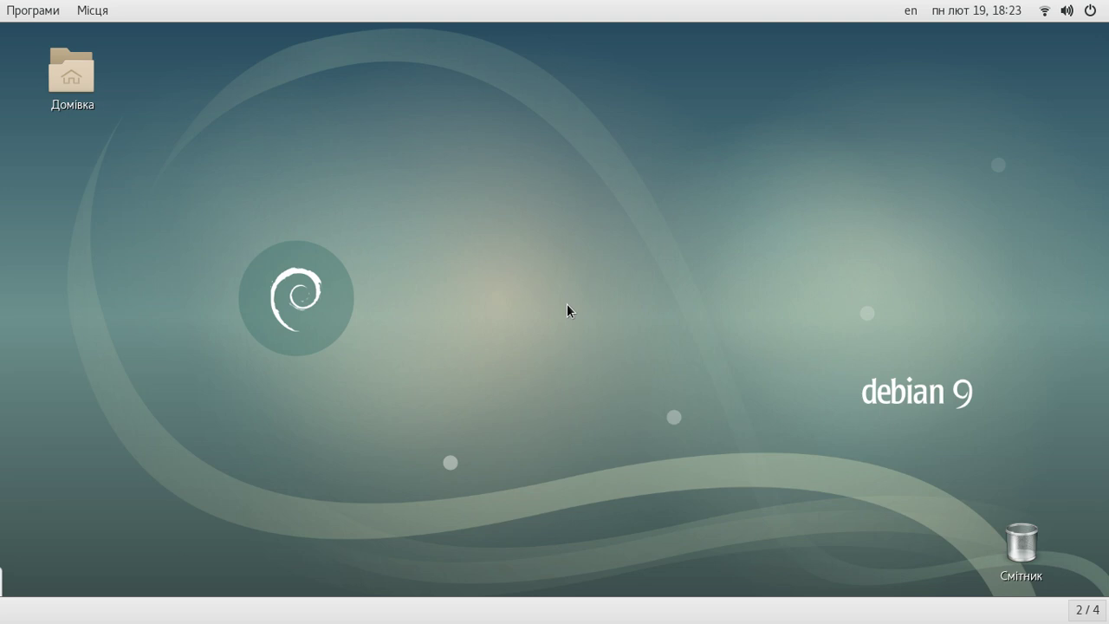
mouse_move(164, 562)
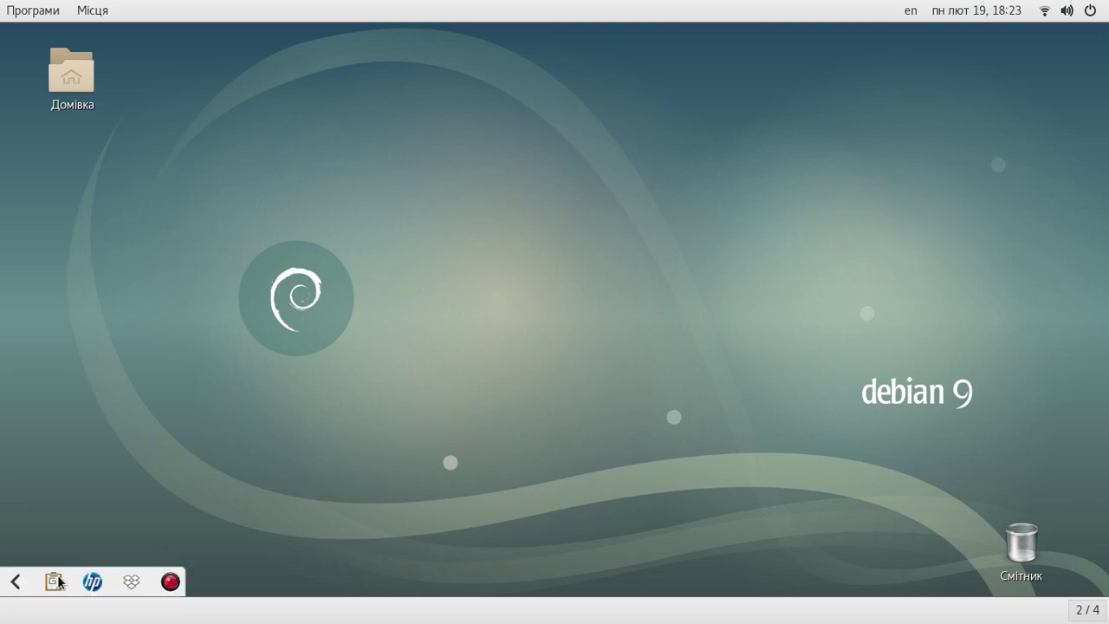
click(15, 581)
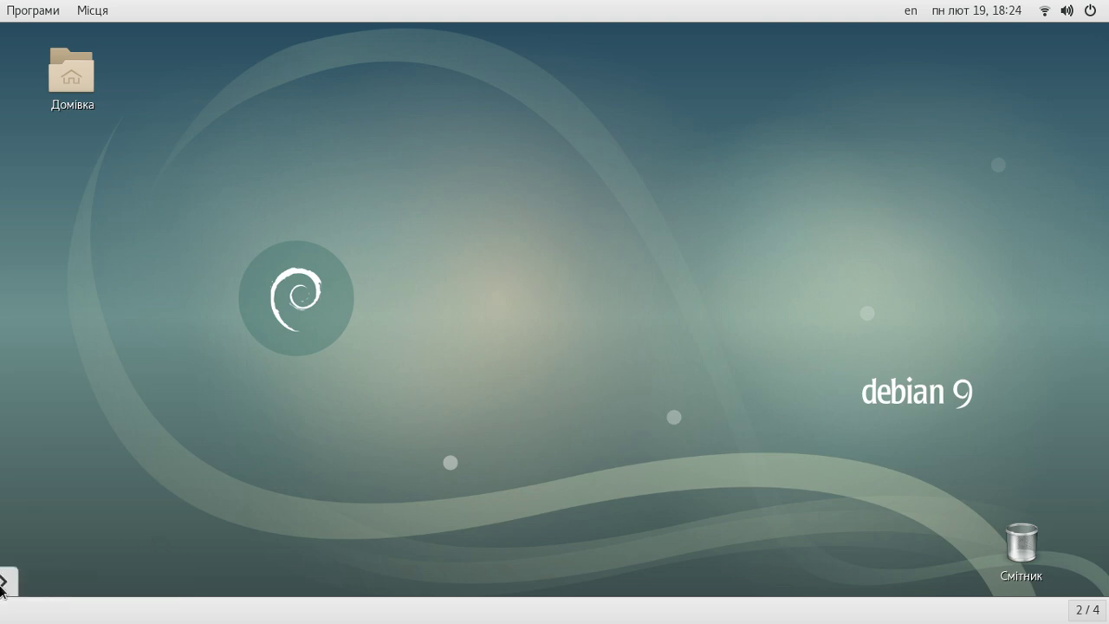
click(14, 581)
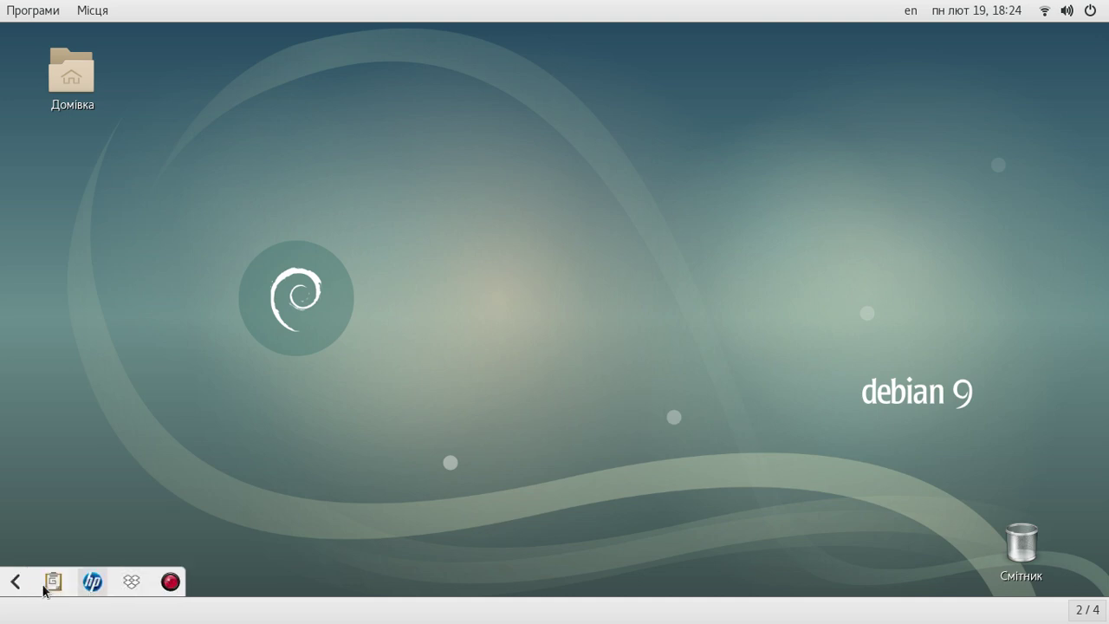
click(91, 583)
click(115, 567)
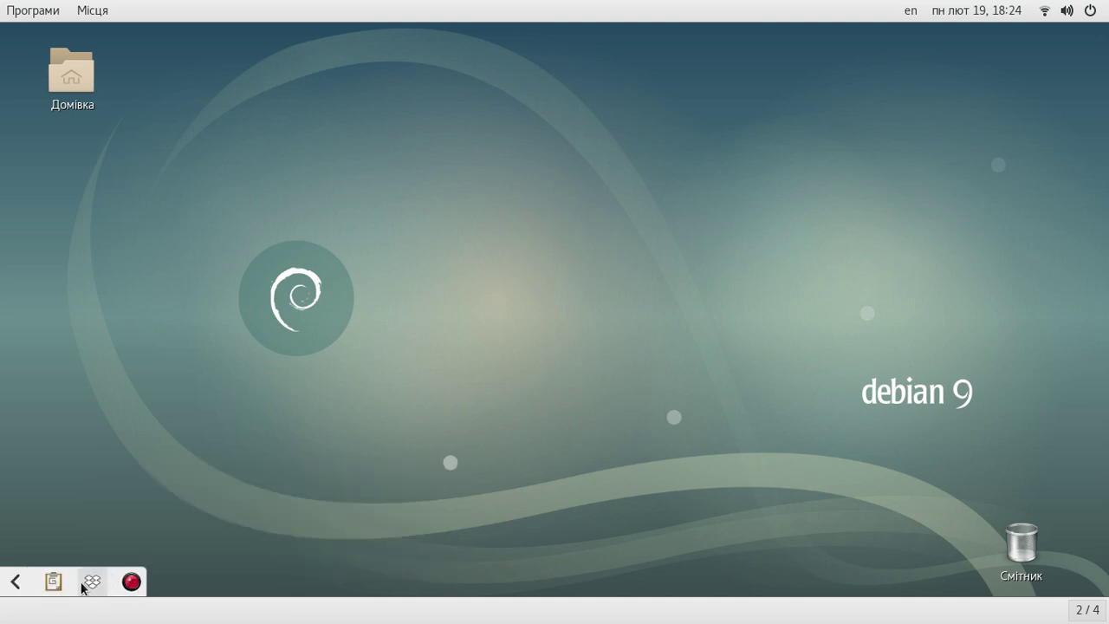
Check the Dropbox tray menu, collapse the tray, and switch to the Firefox workspace
click(94, 583)
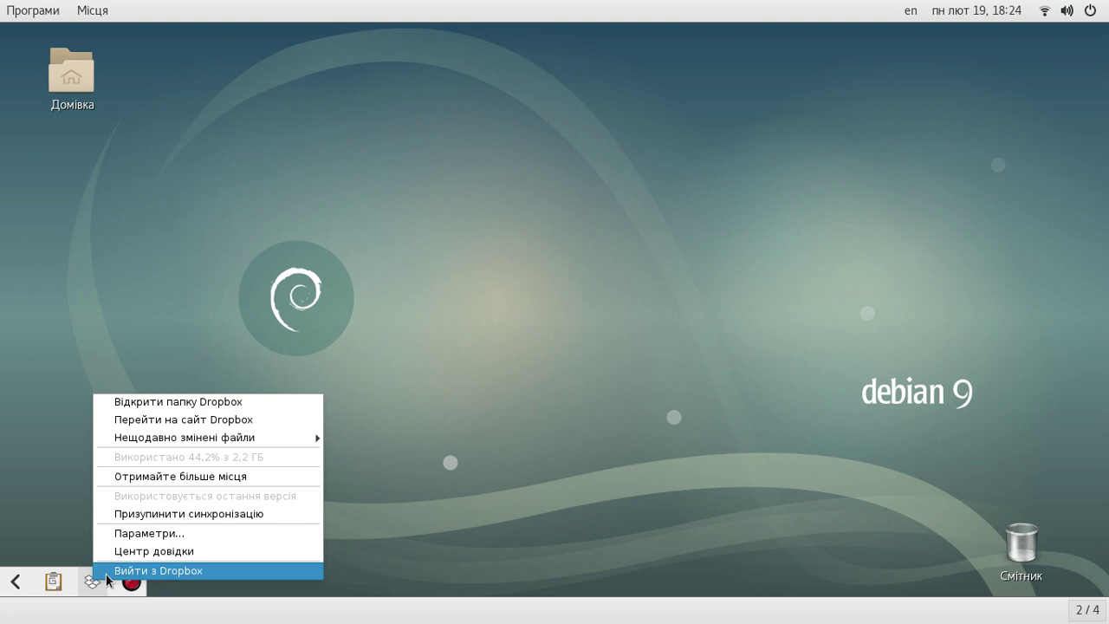
click(113, 570)
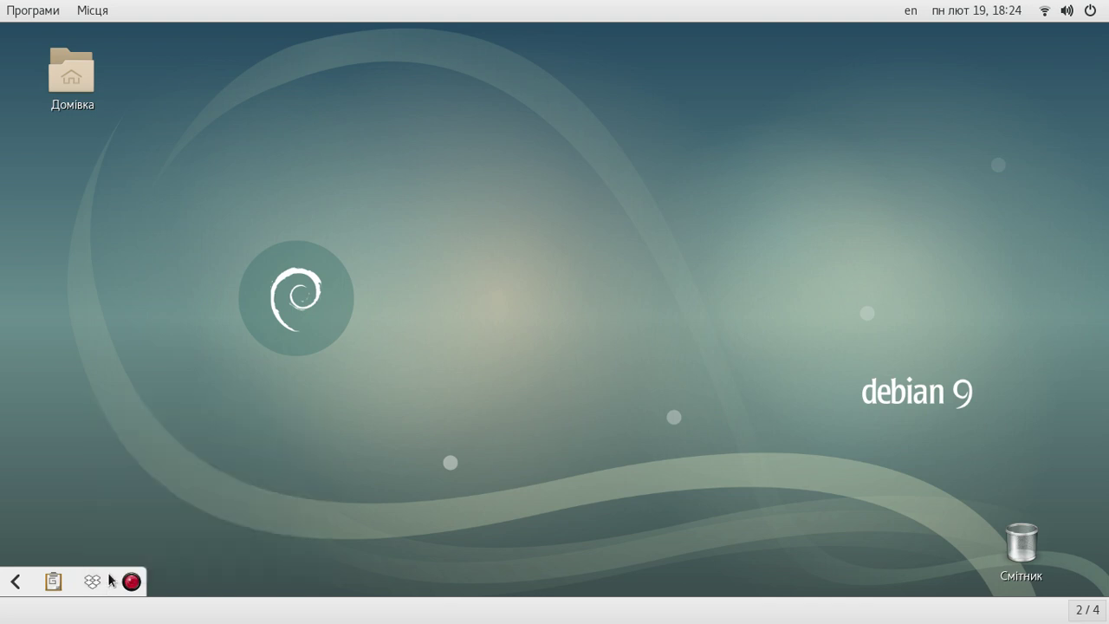
click(18, 581)
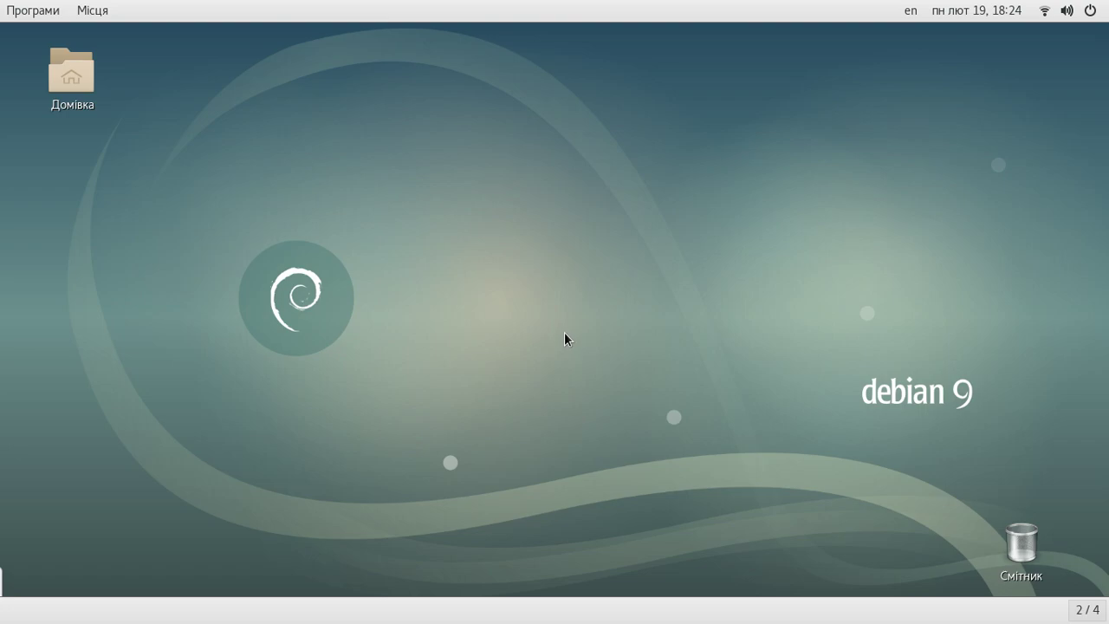
key(ctrl+alt+Up)
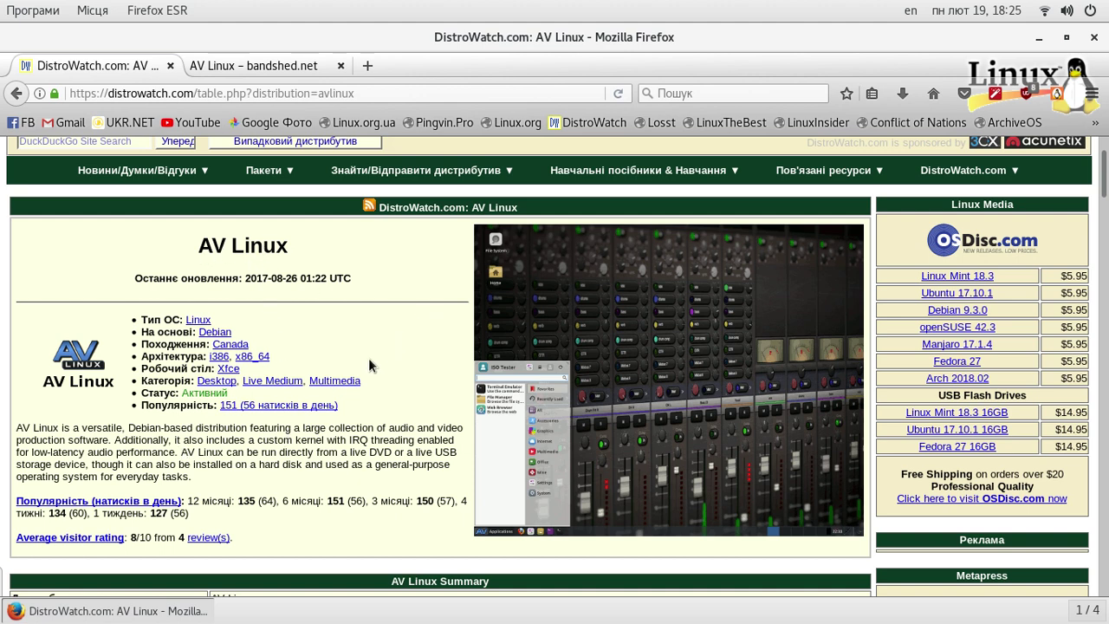
Close the DistroWatch AV Linux tab with Ctrl+W
key(ctrl+w)
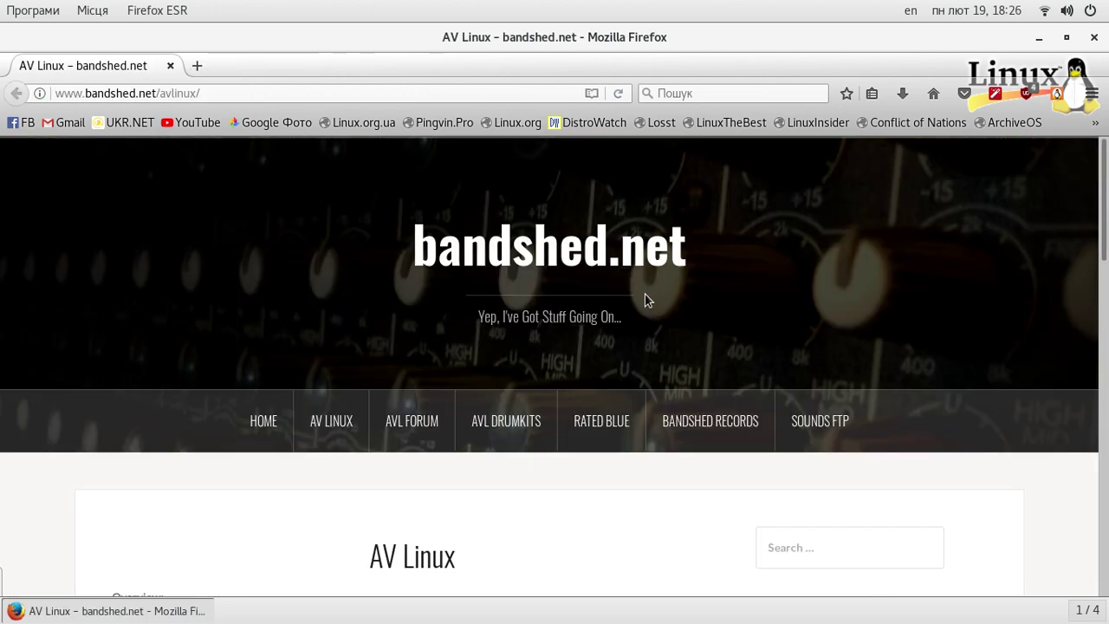
Scroll to FTP Mirrors and open the linuxaudio.org mirror's /avlinux listing in a new tab
scroll(611, 520, down, 3)
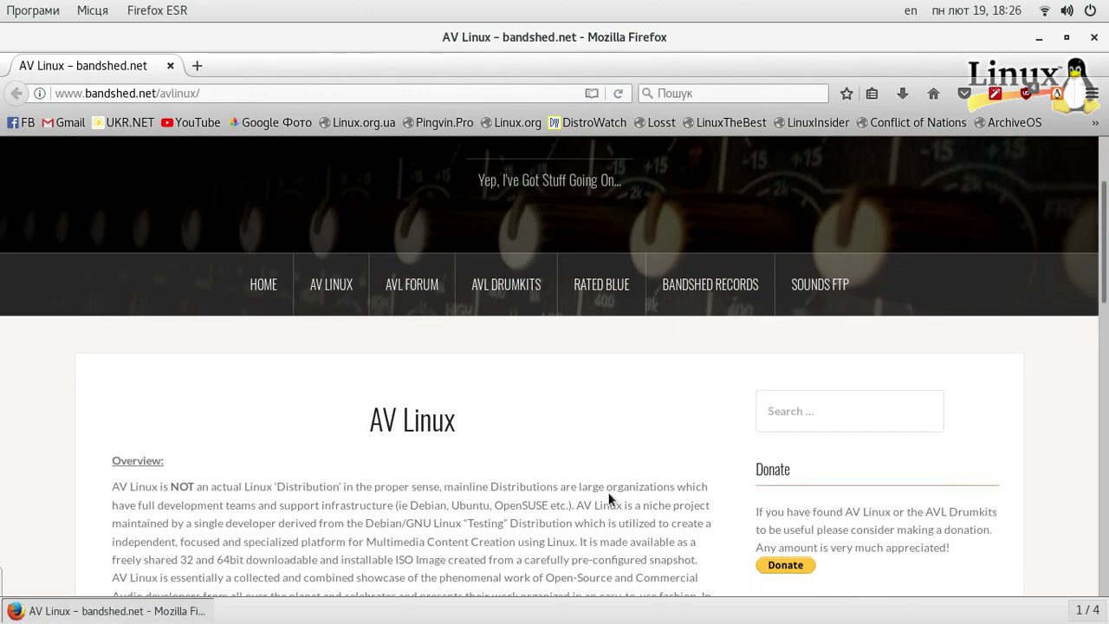
scroll(611, 500, down, 5)
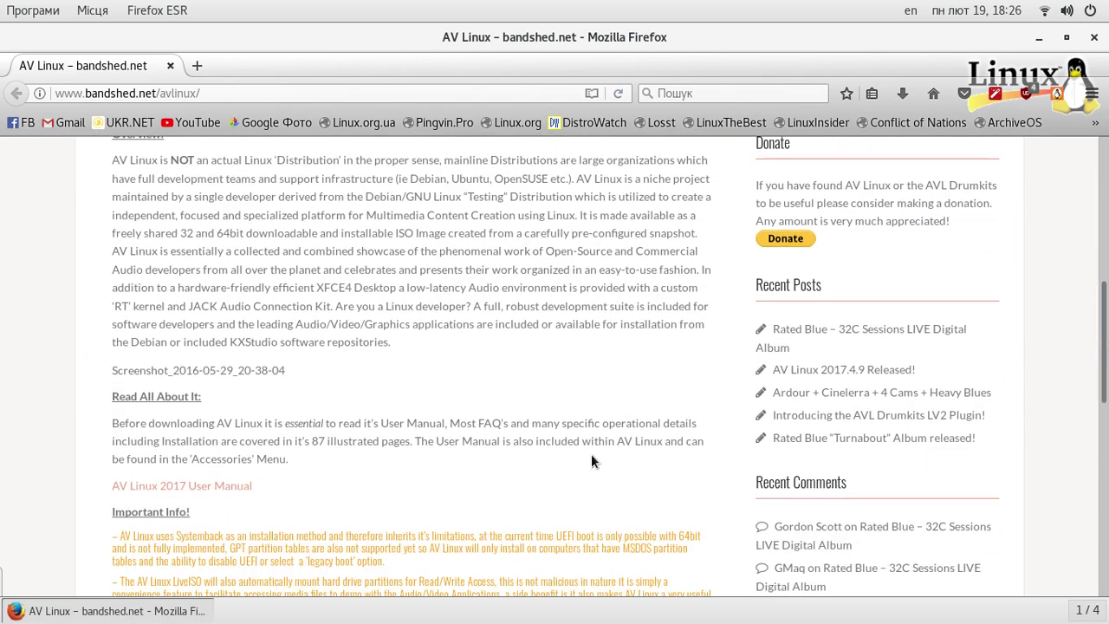
scroll(592, 457, down, 5)
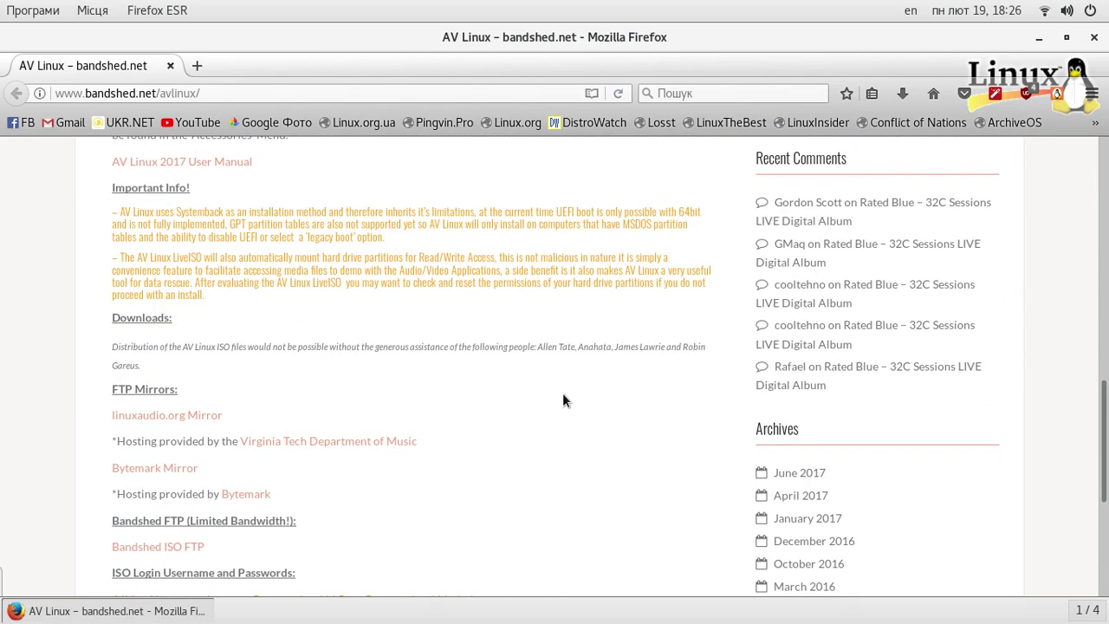
scroll(562, 401, down, 2)
scroll(562, 400, down, 1)
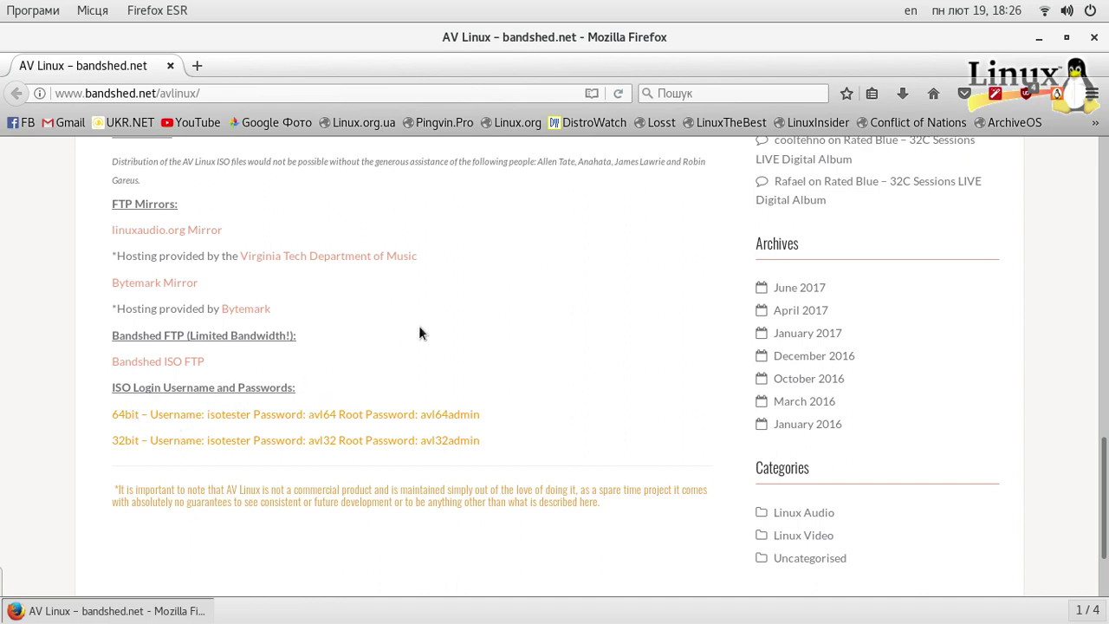
scroll(419, 333, down, 2)
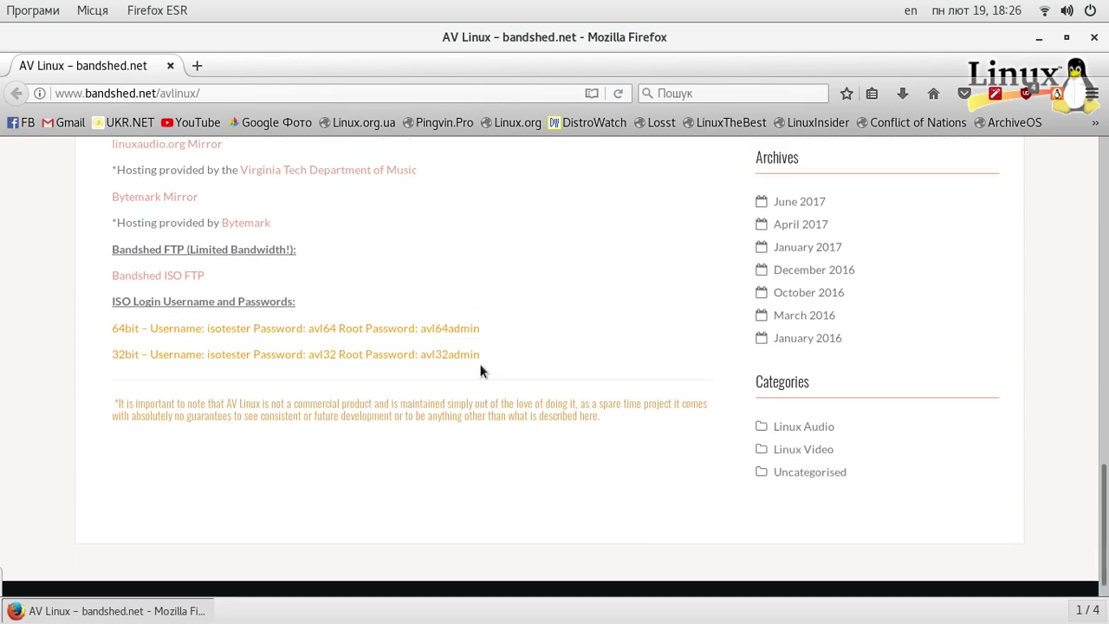
scroll(494, 402, up, 6)
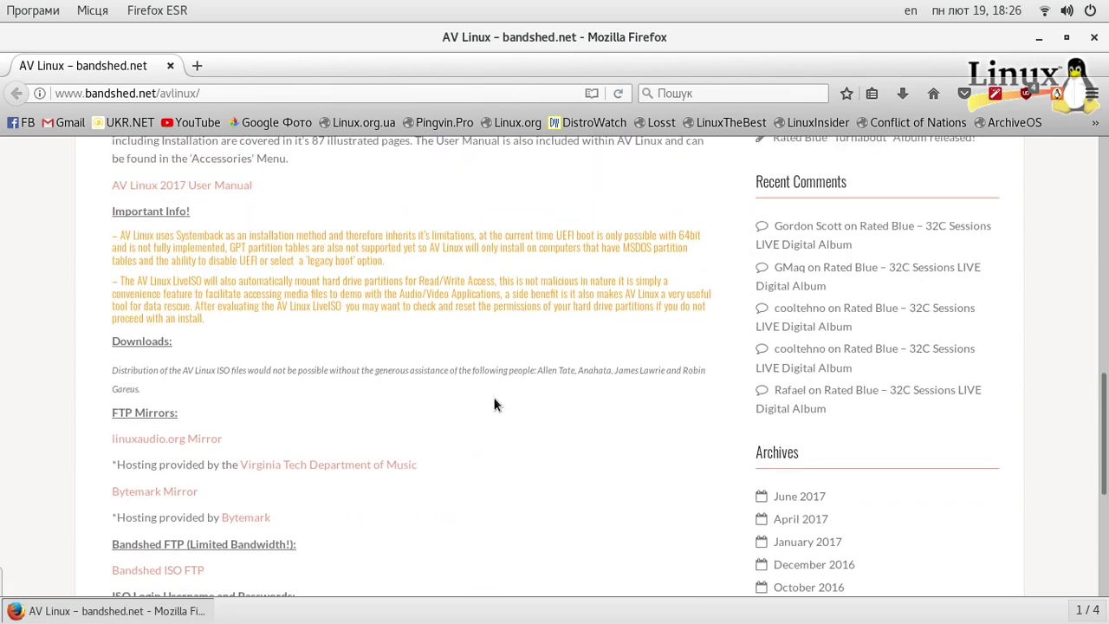
scroll(493, 403, down, 5)
scroll(473, 392, up, 3)
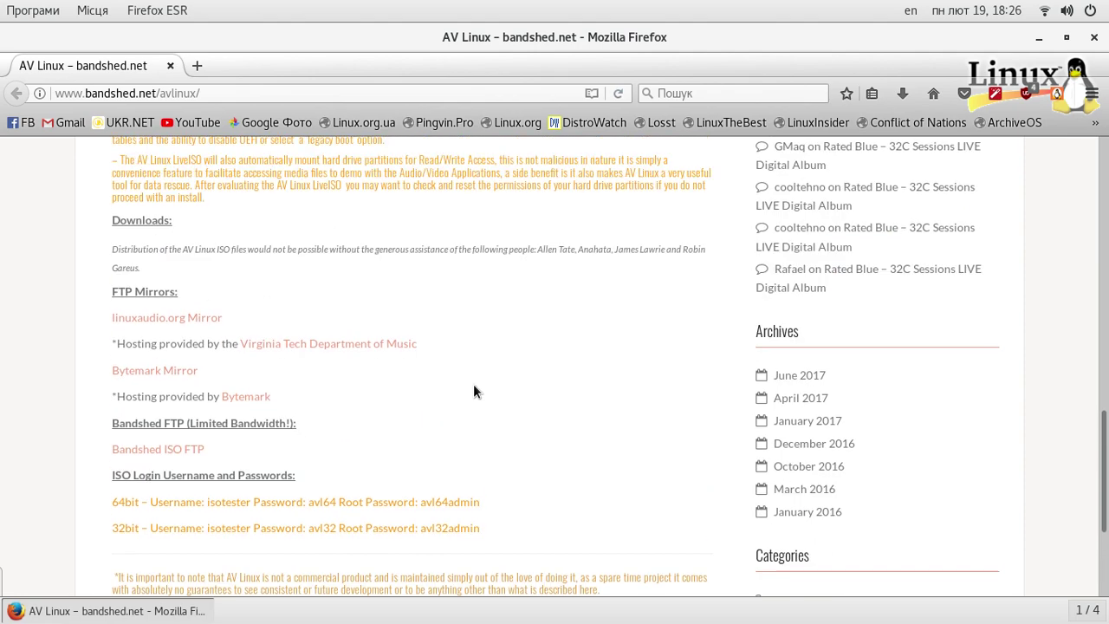
scroll(475, 392, up, 3)
click(166, 468)
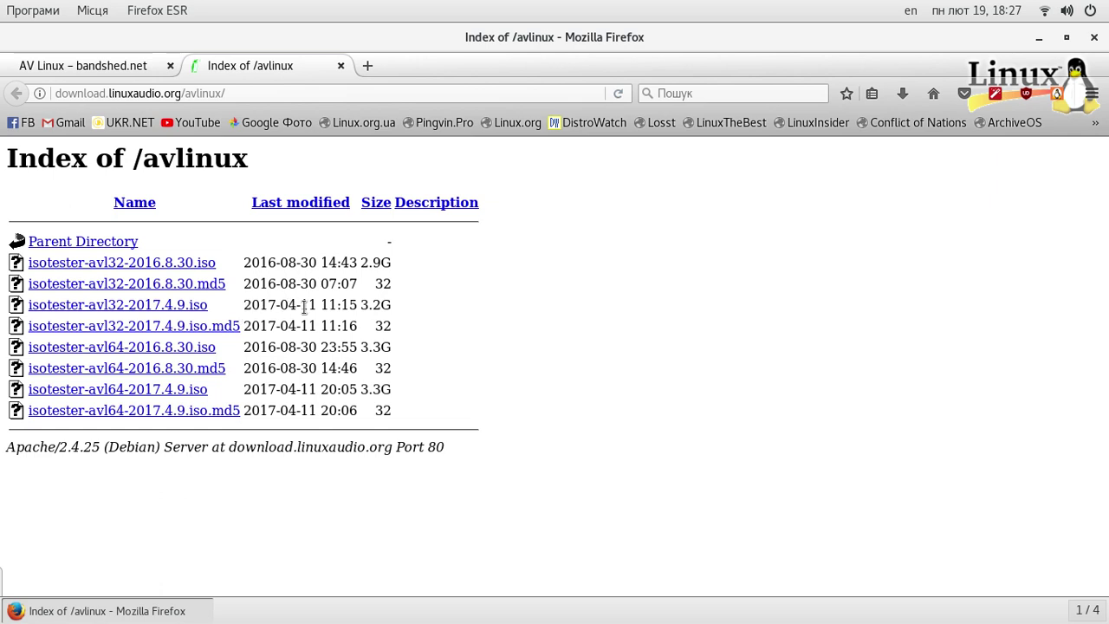
double_click(308, 305)
click(275, 308)
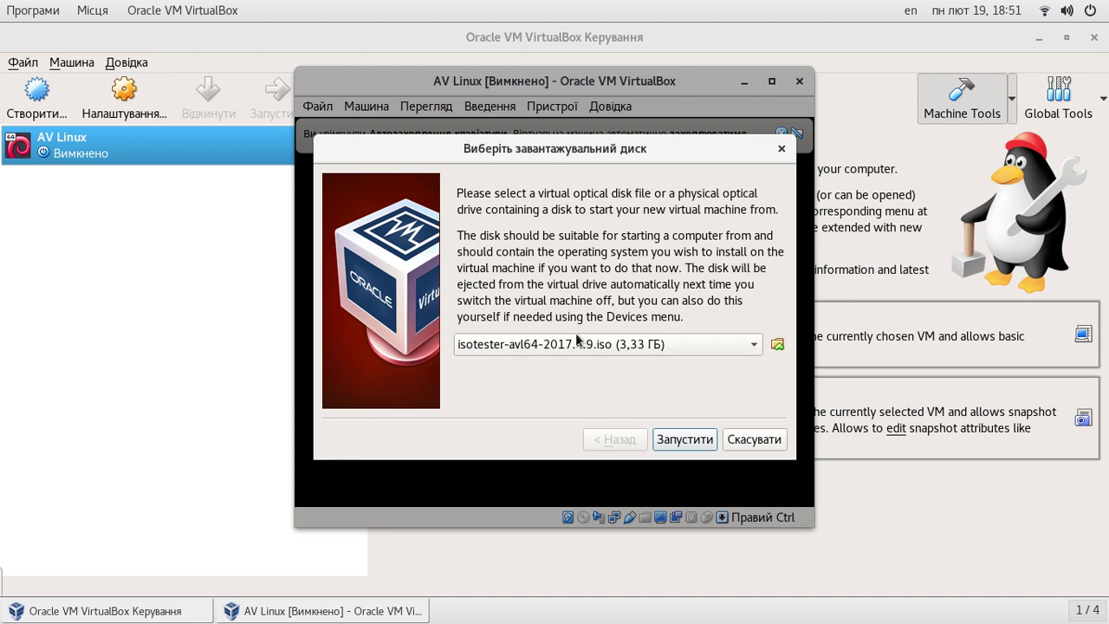
Start the AV Linux machine from the ISO and go fullscreen, suppressing the notice in future
click(685, 440)
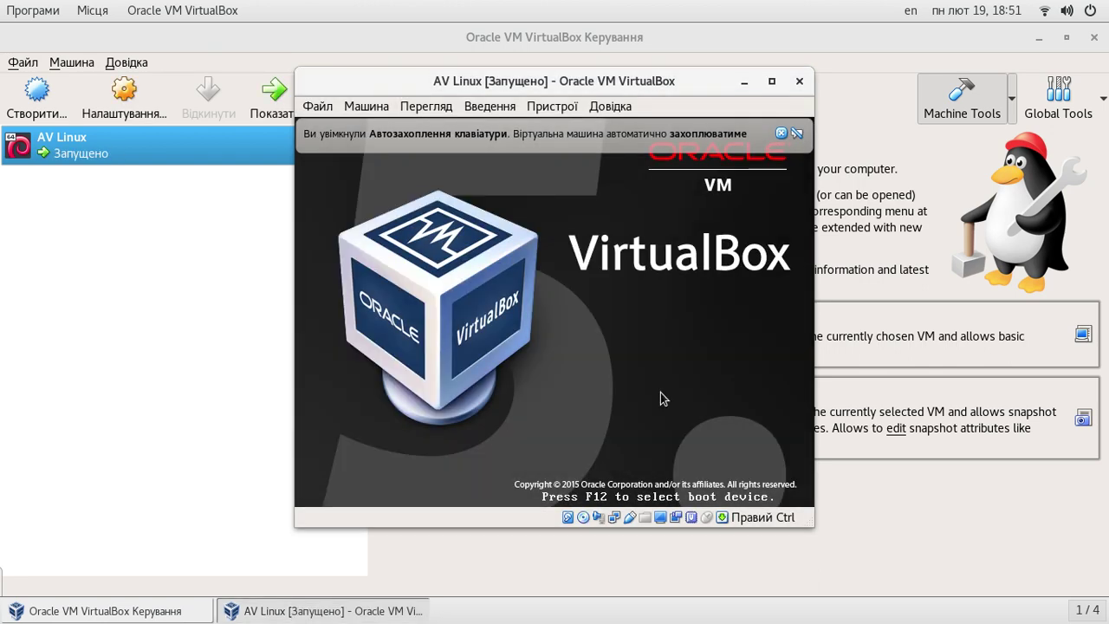
key(Control_R+f)
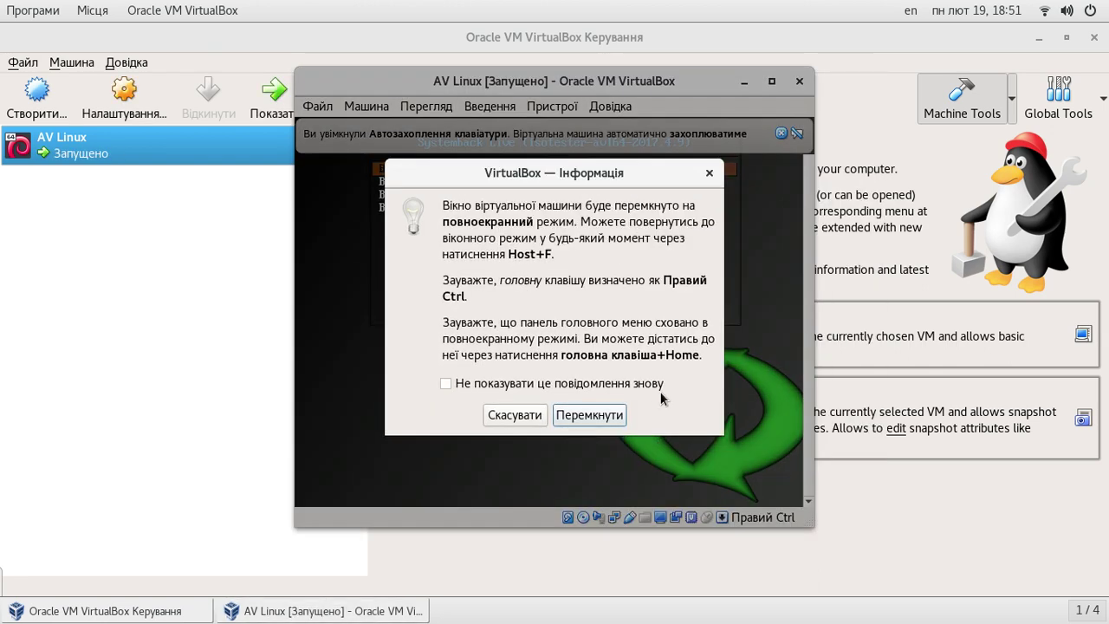
click(446, 383)
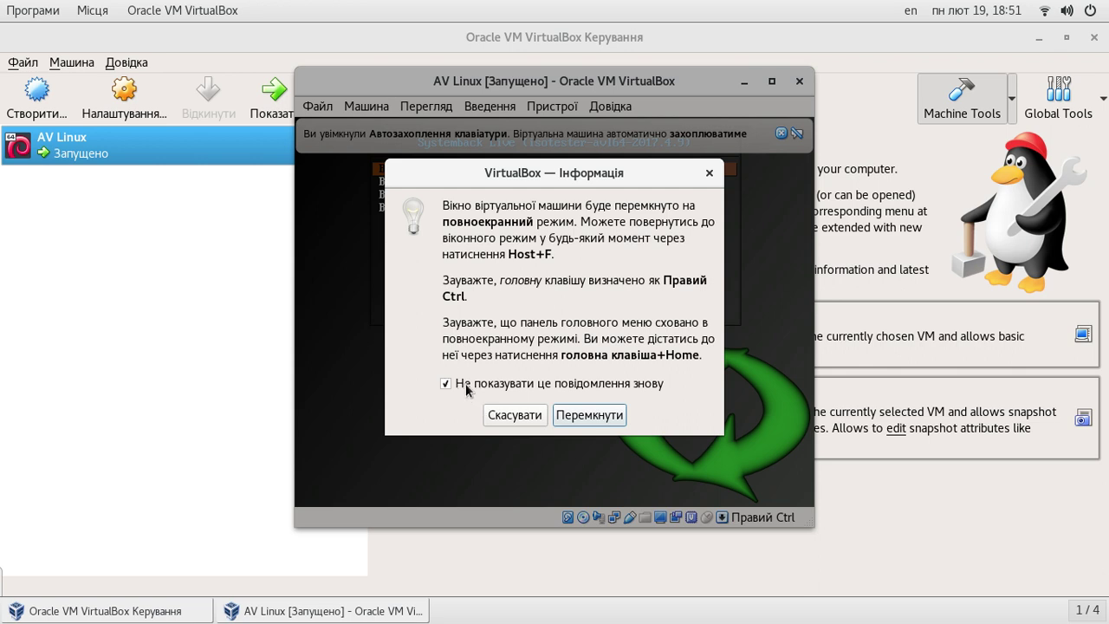
click(589, 416)
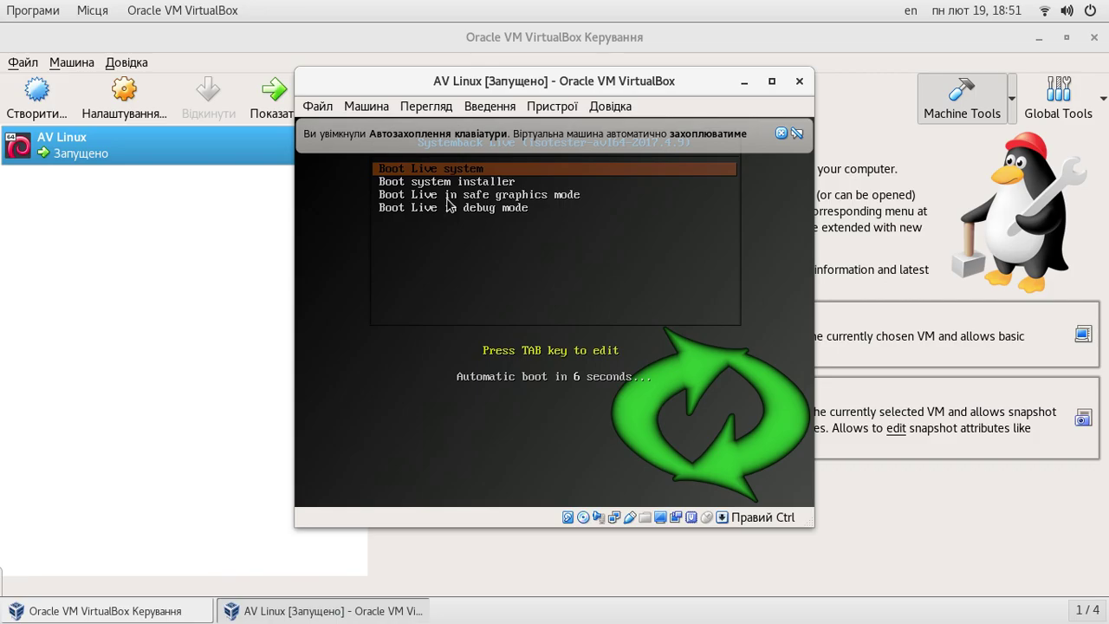
Dismiss the keyboard auto-capture notice and let the VM capture mouse and keyboard
key(Down)
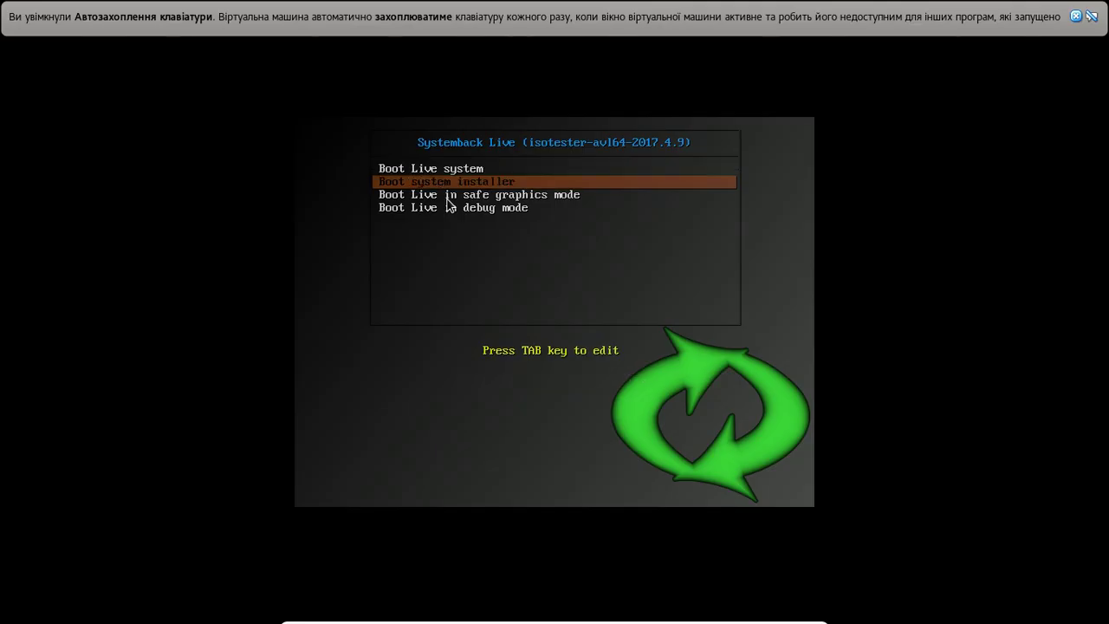
key(Up)
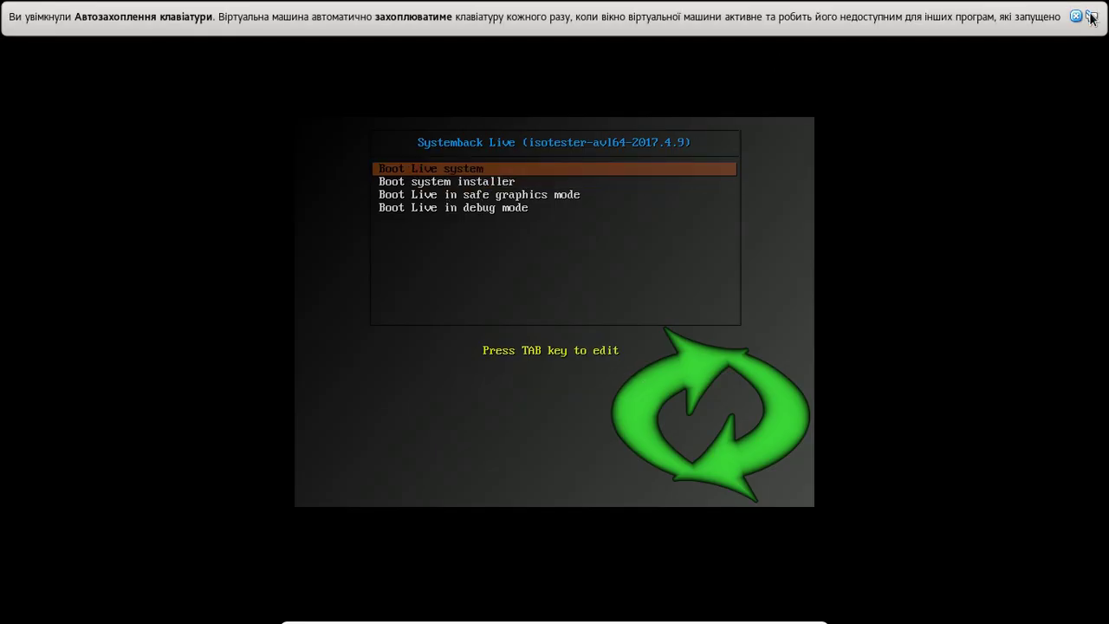
click(1091, 15)
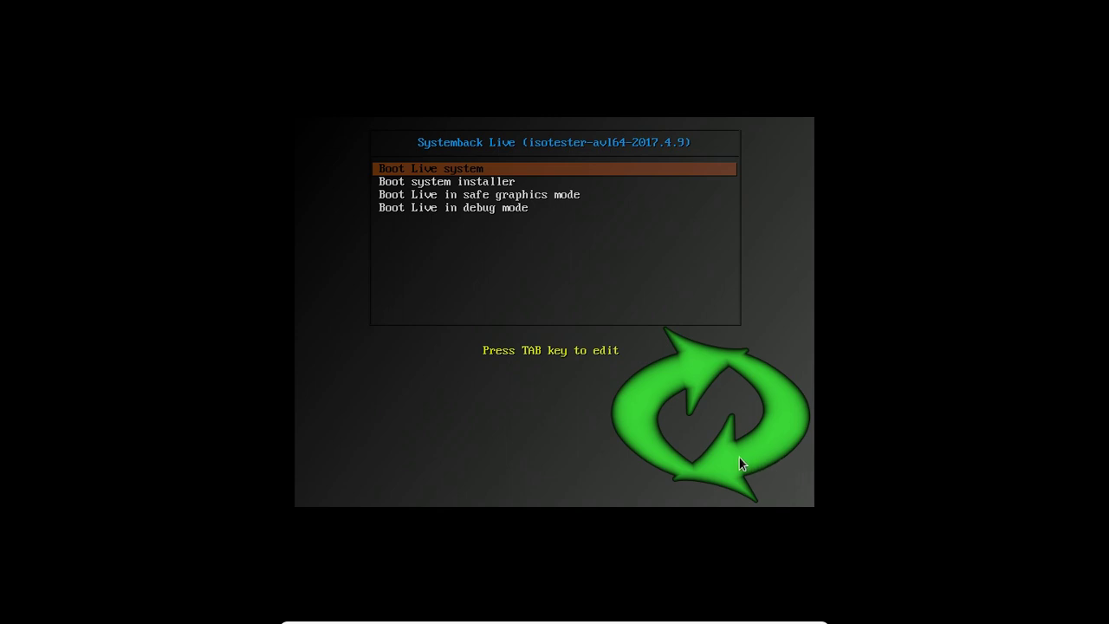
click(800, 492)
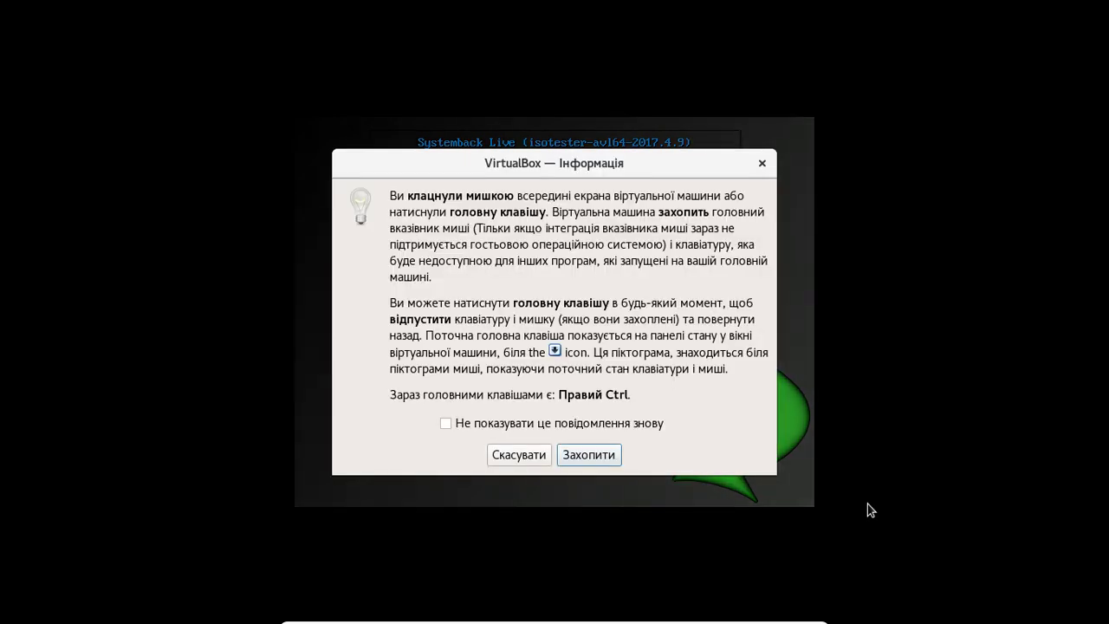
click(580, 455)
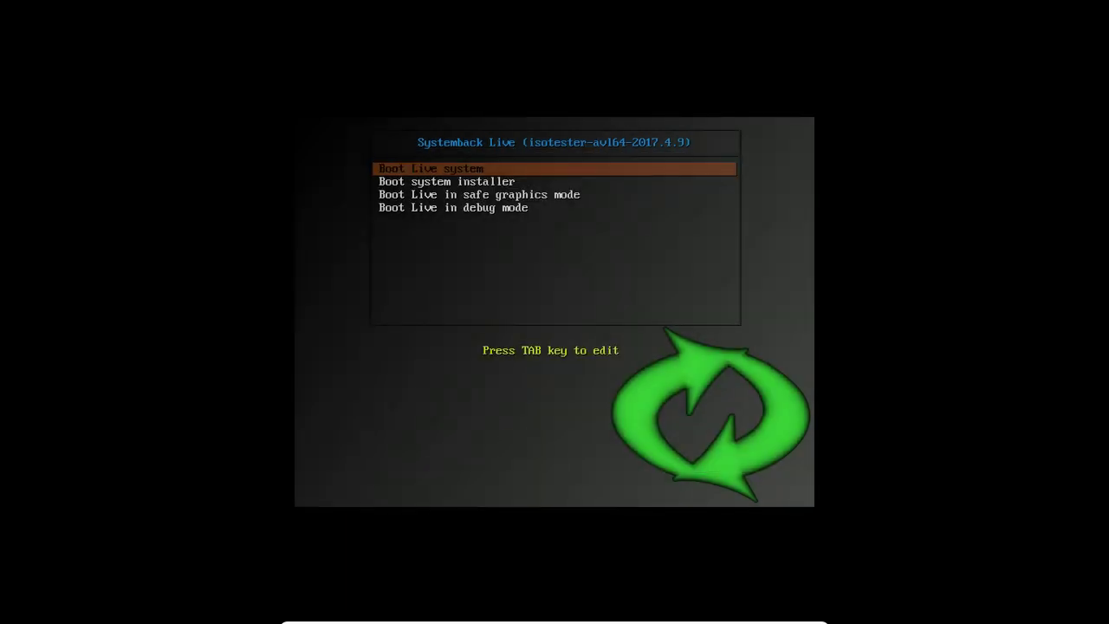
Highlight Boot system installer in the Systemback Live menu and boot it
key(Down)
key(Up)
key(Down)
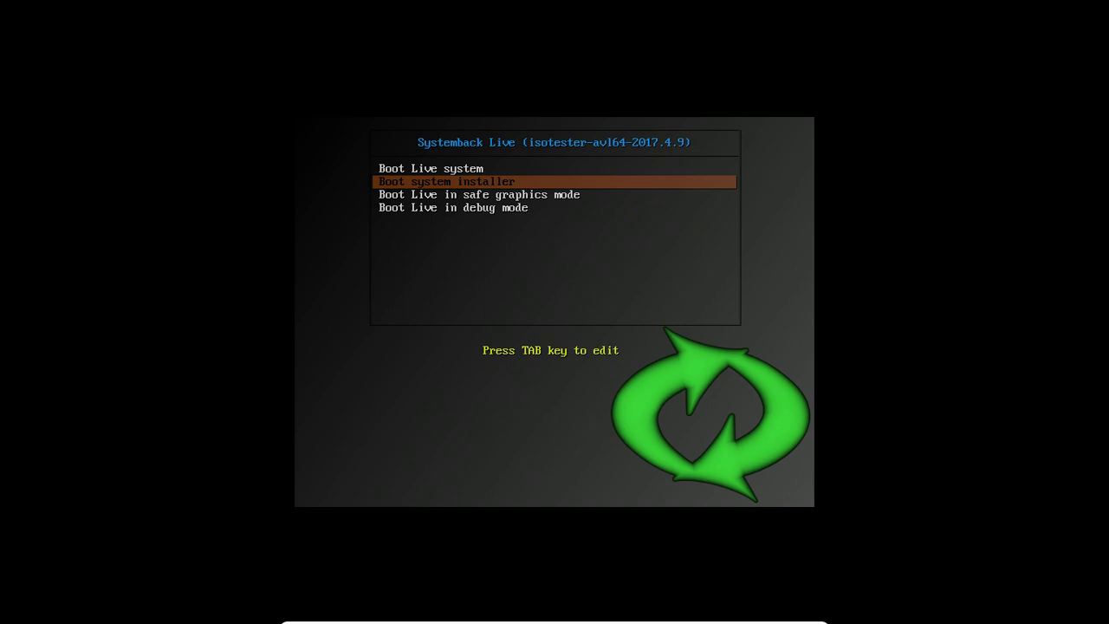
key(Down)
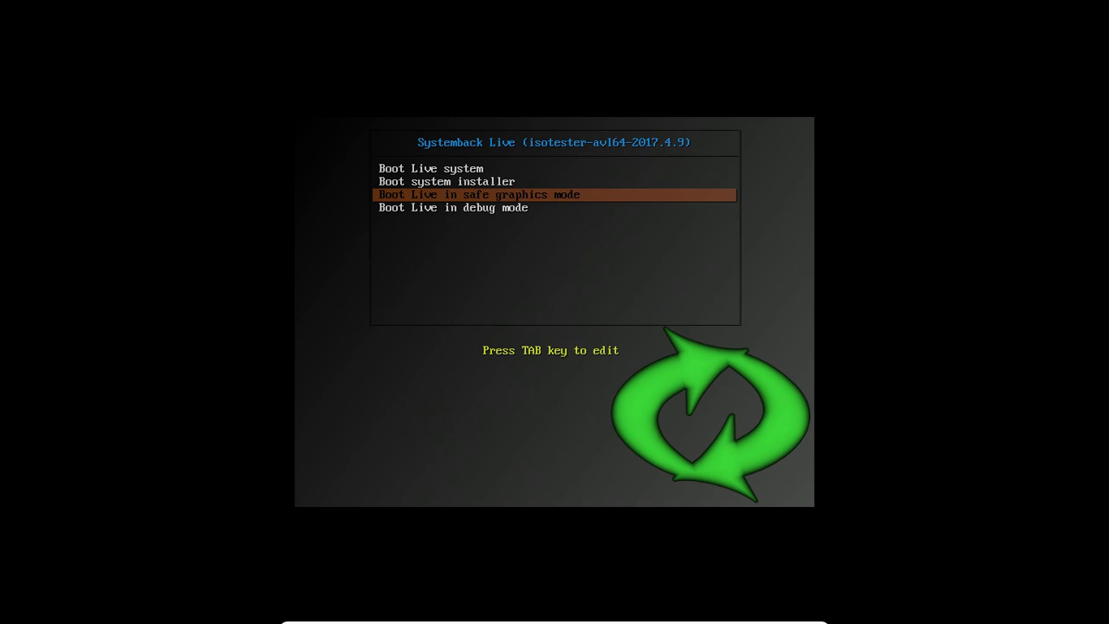
key(Down)
key(Up)
key(Up)
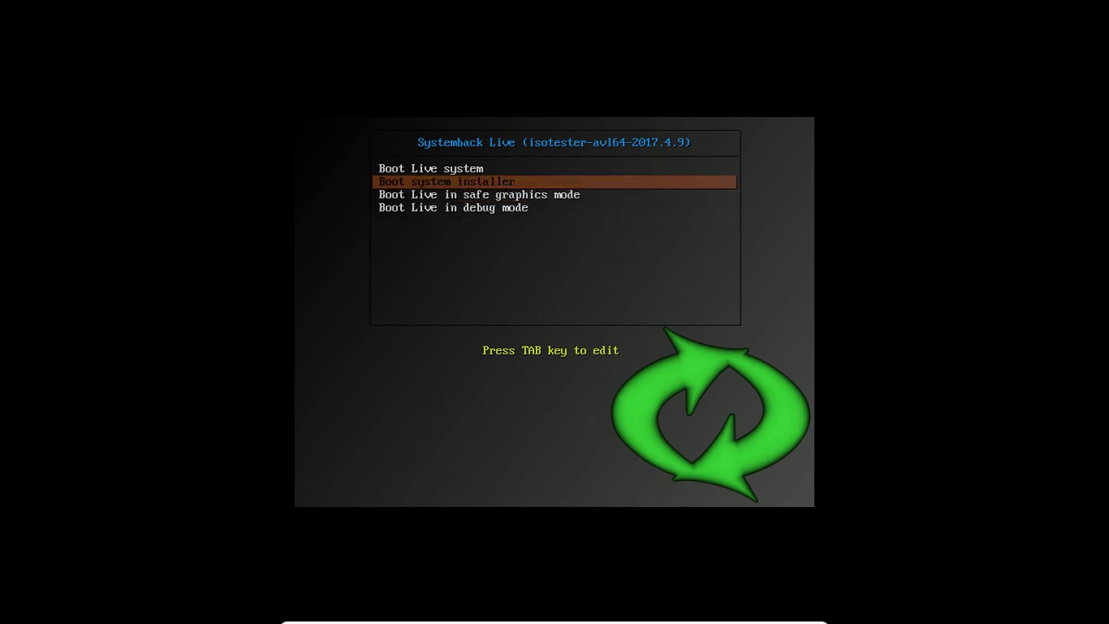
key(Down)
key(Down)
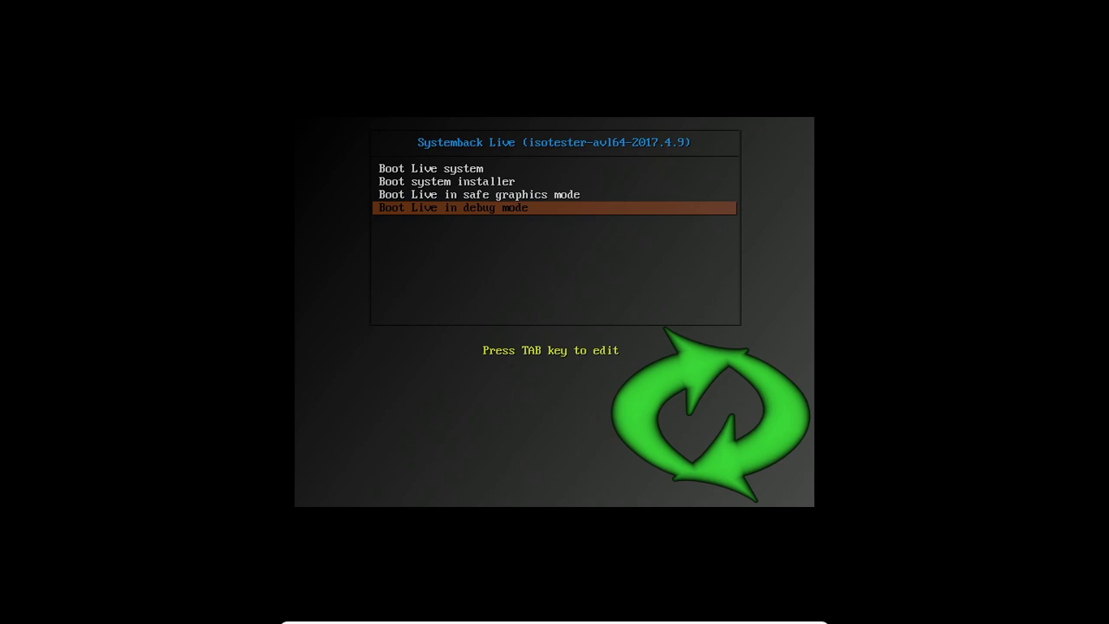
key(Up)
key(Up)
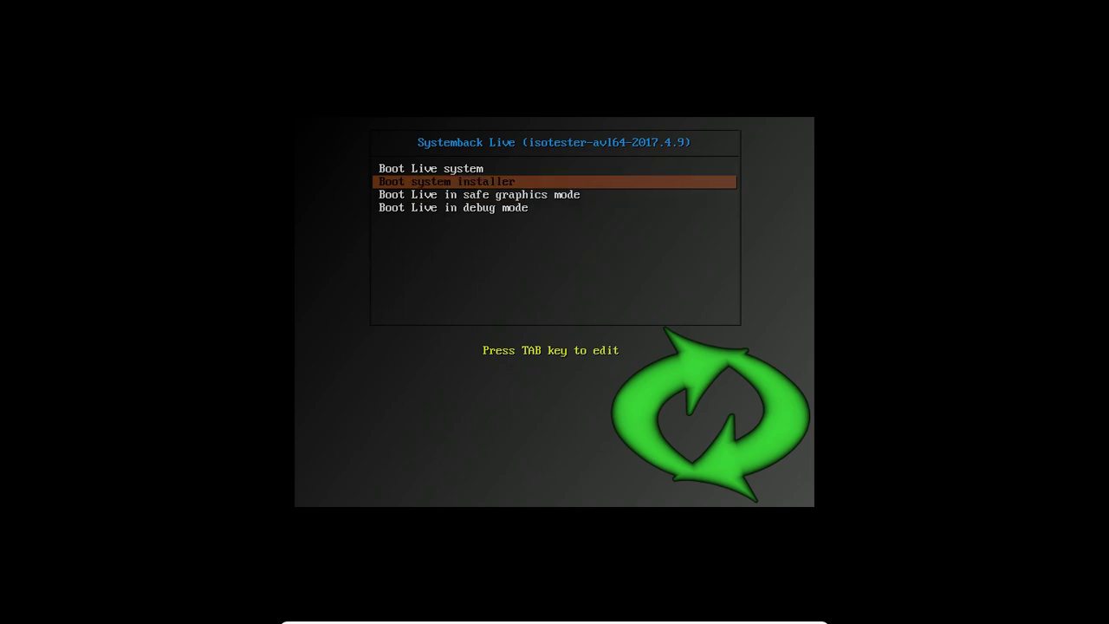
key(Return)
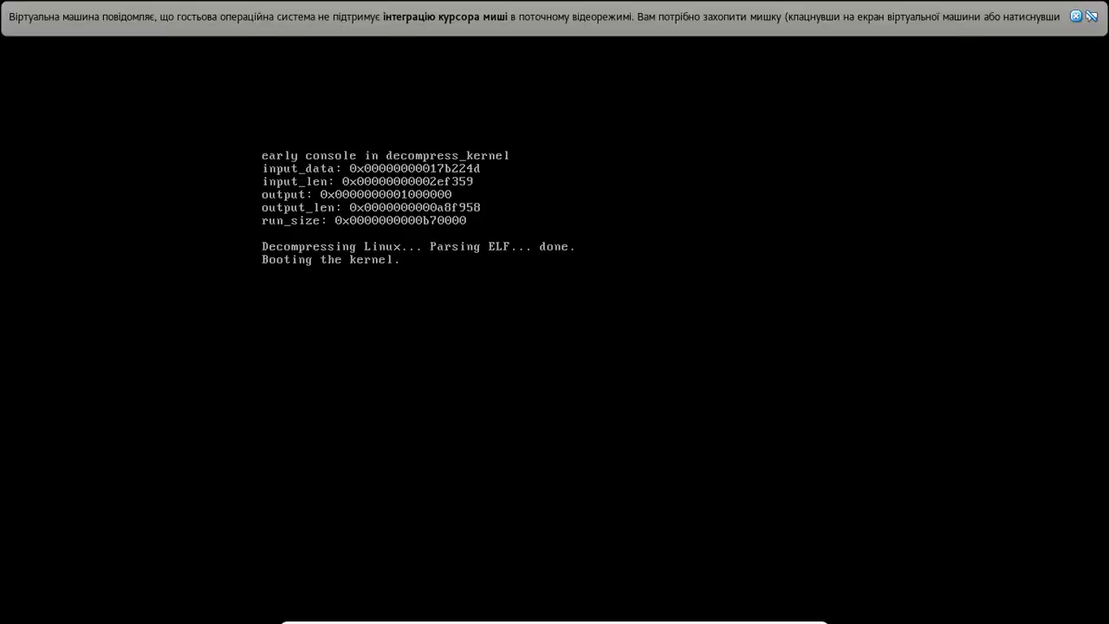
Close the VirtualBox mouse-integration notification bar while the guest boots
click(1092, 17)
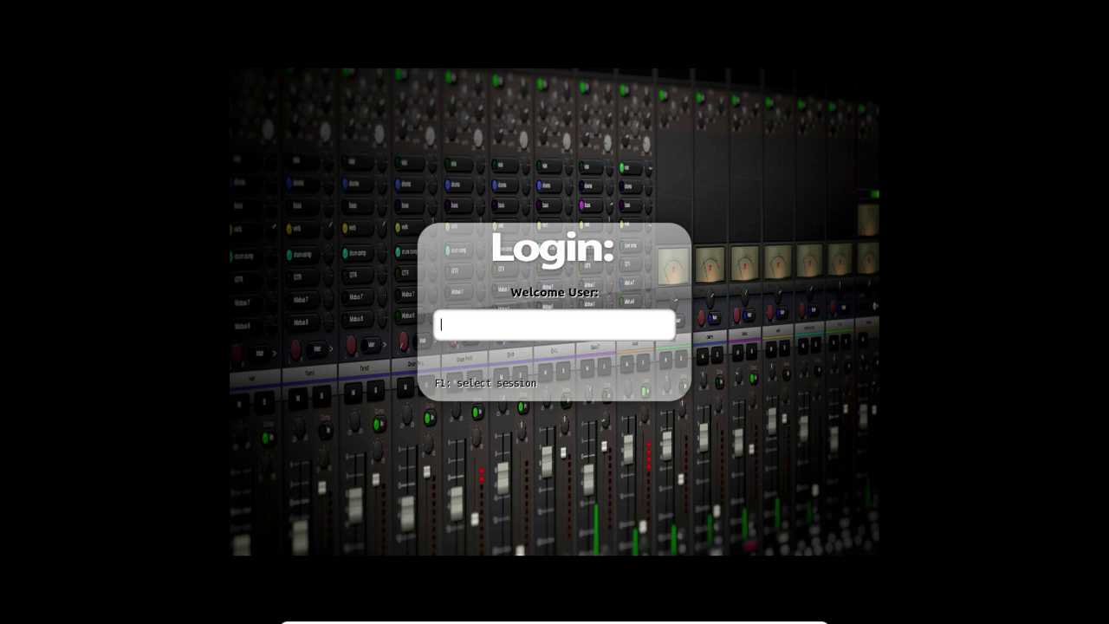
Try logging in with the usernames avl and root, backing out to the prompt each time
text(ro)
key(BackSpace)
key(BackSpace)
text(avl)
key(Return)
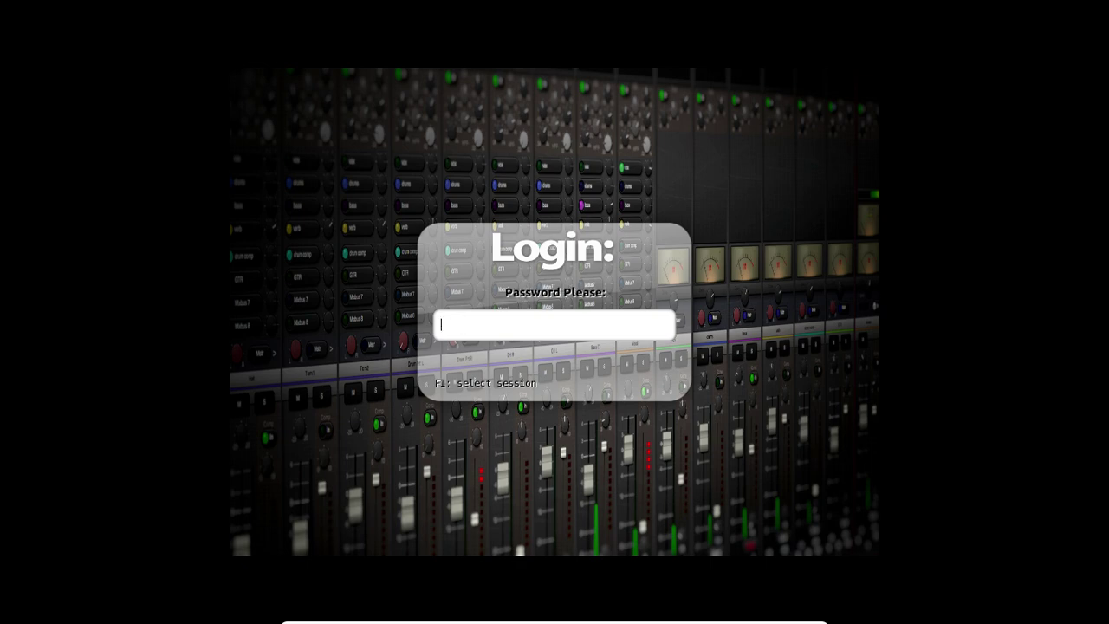
key(Return)
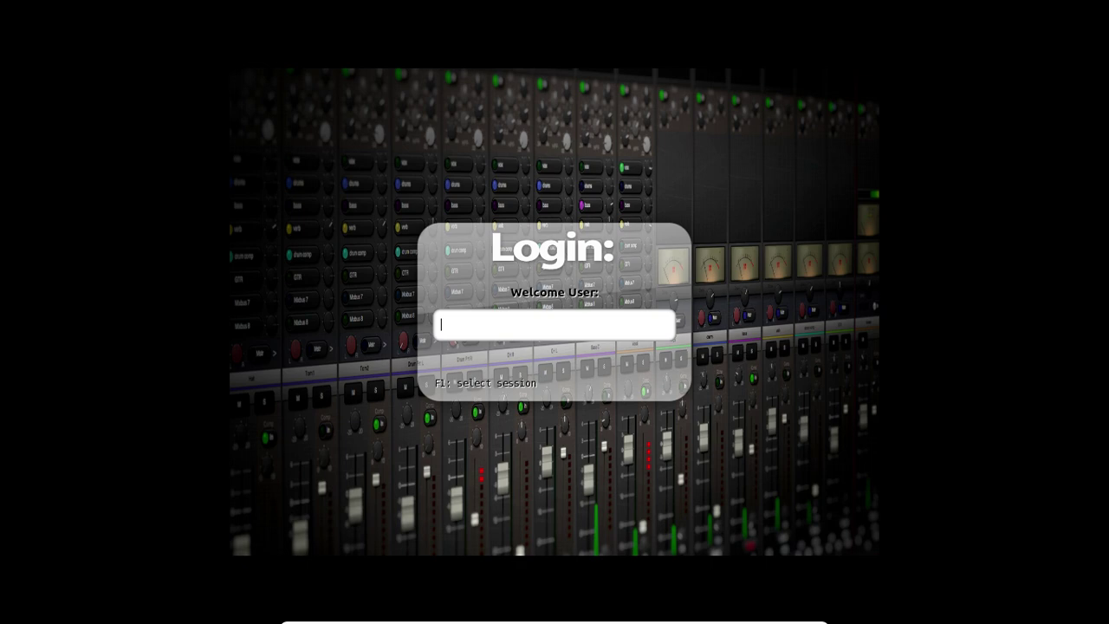
text(root)
key(Return)
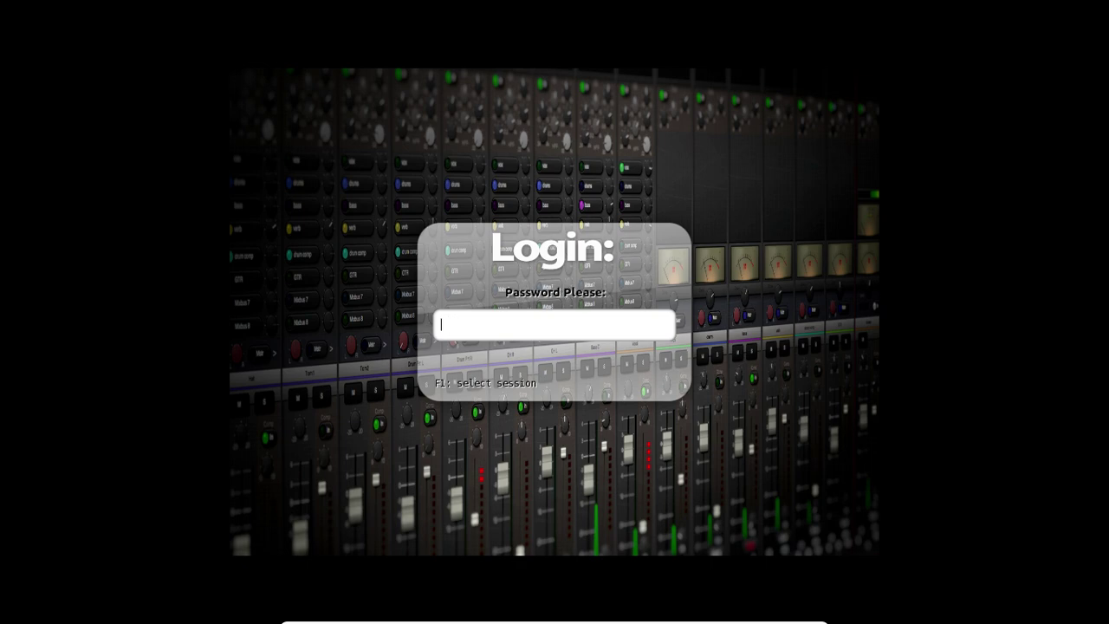
key(Escape)
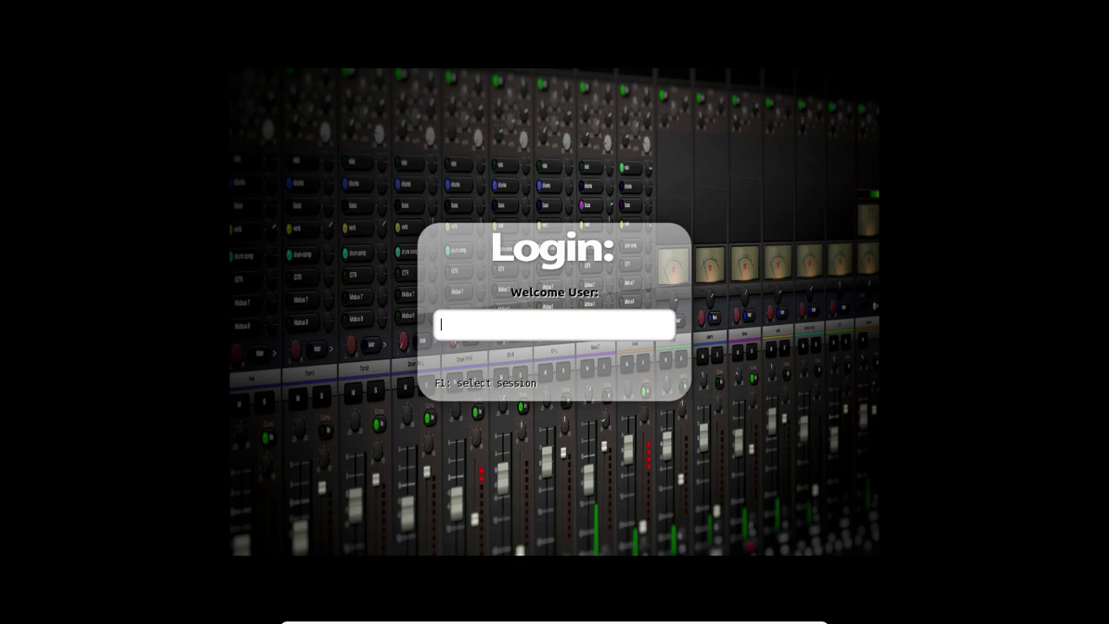
Confirm the Xfce session with F1 and log in with the live user's username and password
key(F1)
text(isotester)
key(Return)
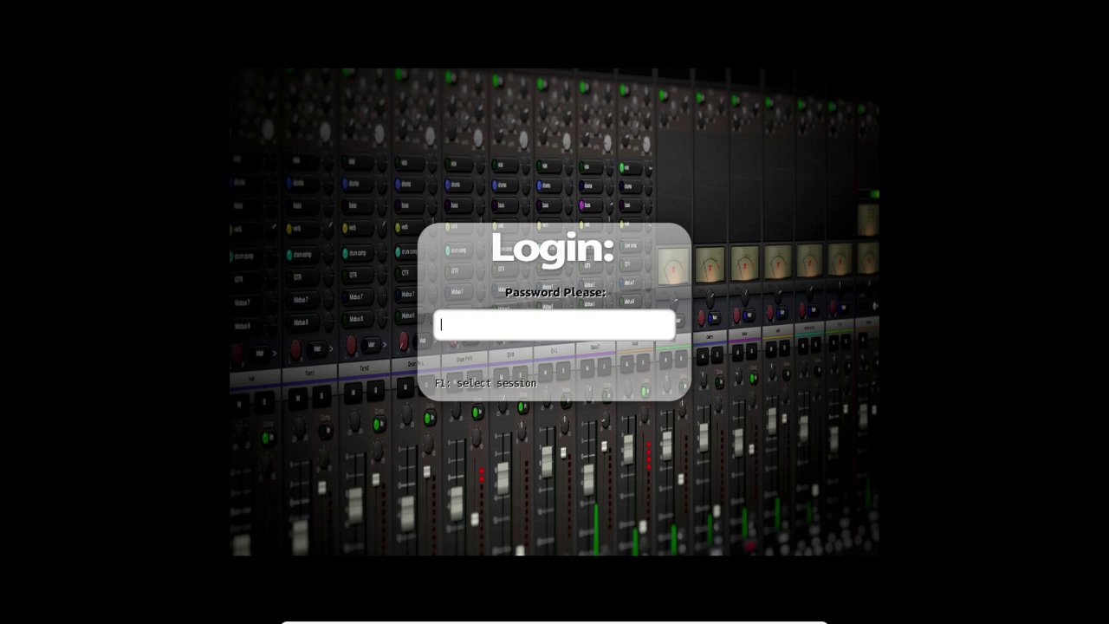
text(*****)
key(Return)
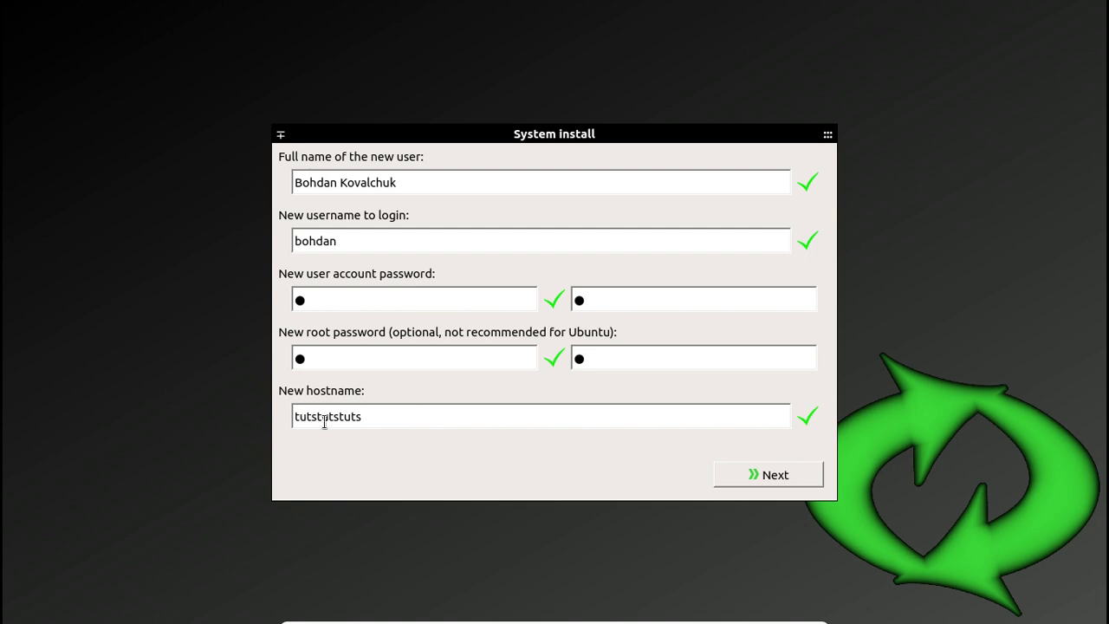
Proceed from the completed System install form to the Partition settings page
click(795, 474)
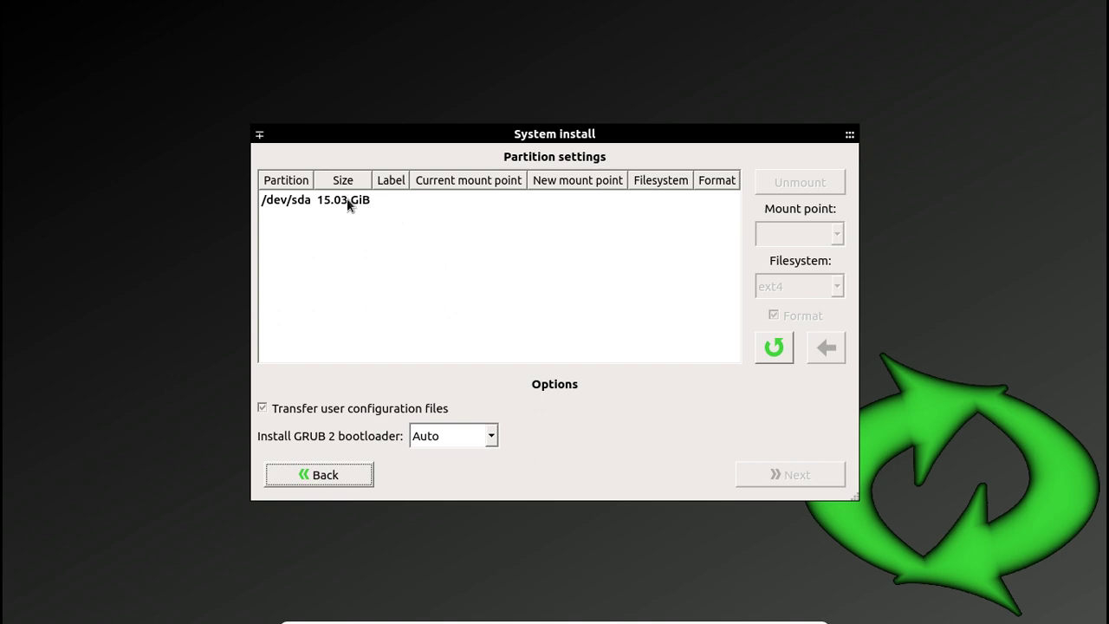
Select /dev/sda, create 3.91 GiB swap and 11.13 GiB ext4 root, then continue
click(314, 205)
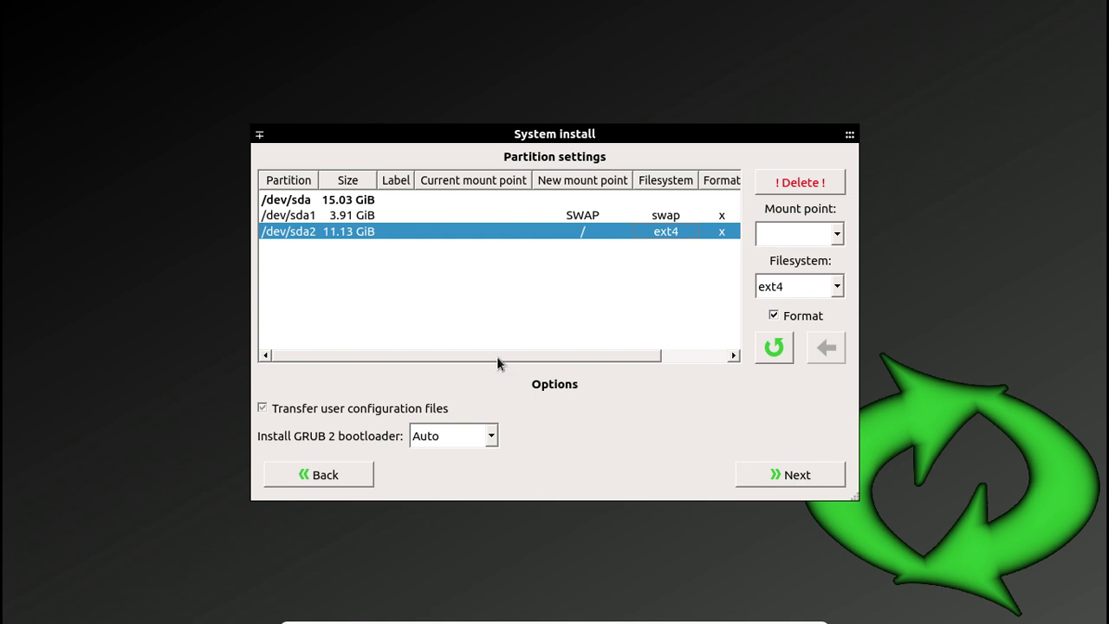
drag(513, 354, 646, 360)
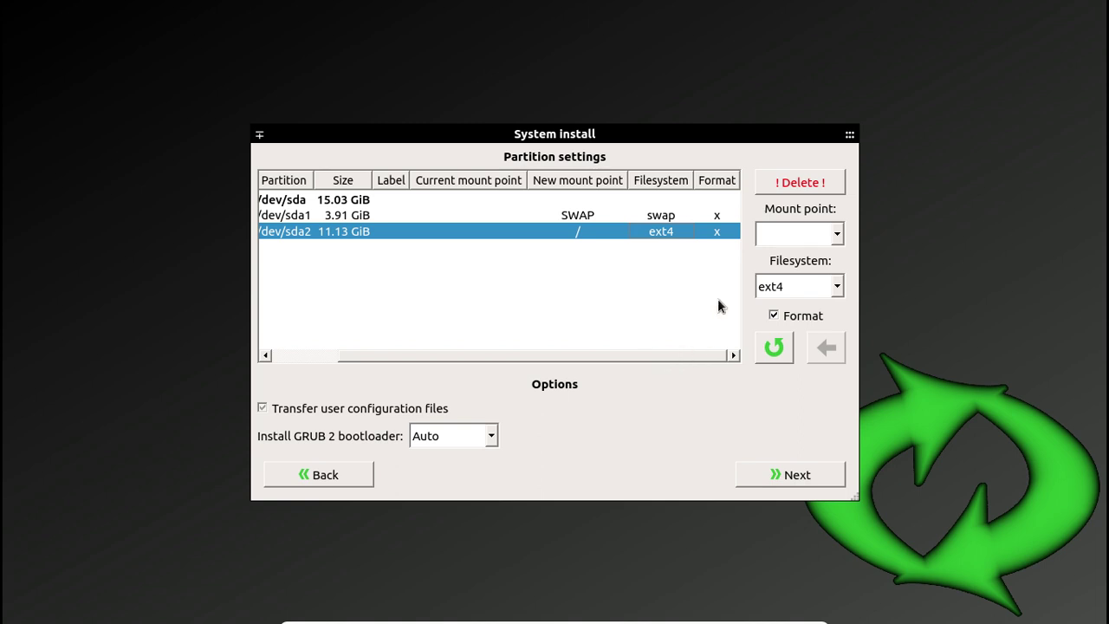
click(800, 477)
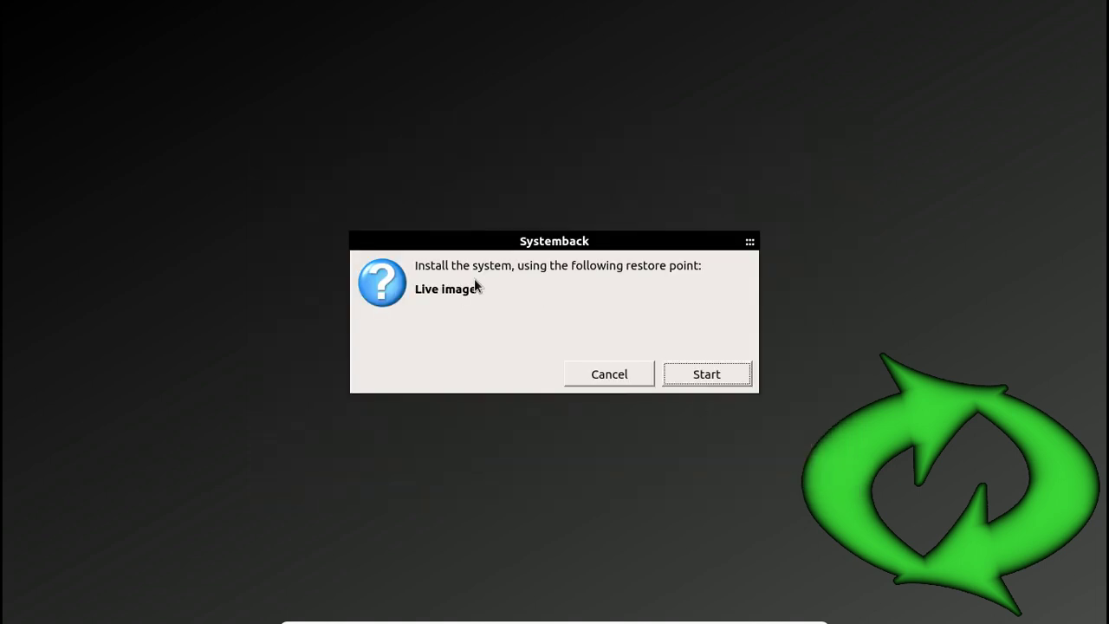
Start the Systemback install from the Live image and wait for it to complete
click(719, 382)
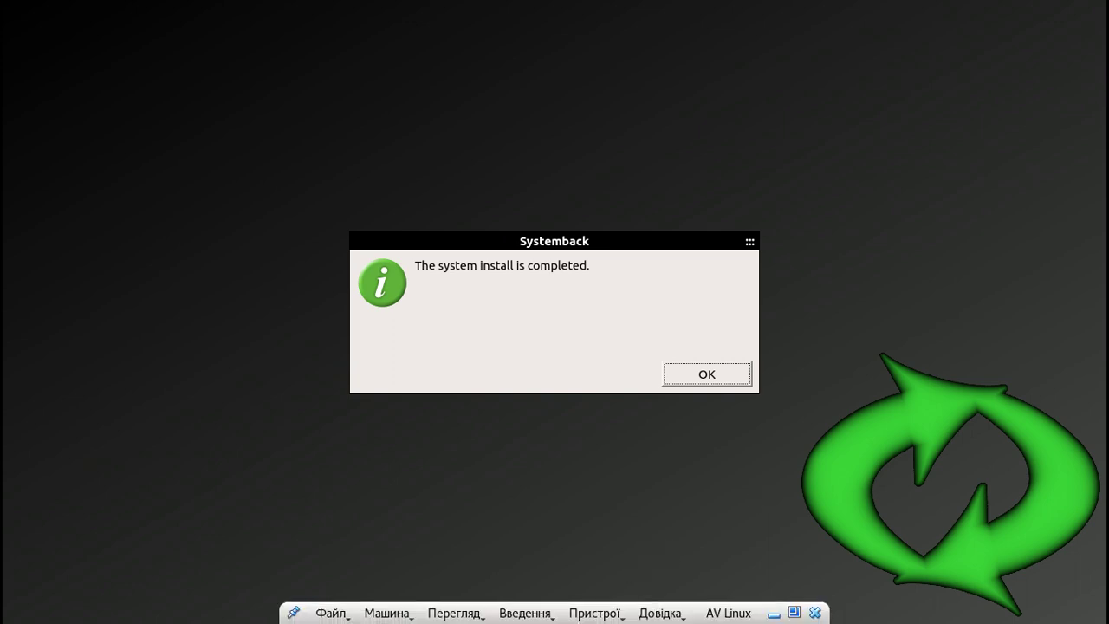
Dismiss the install-complete notice, force-eject isotester-avl64-2017.4.9.iso from the optical drive, and reboot the guest
click(693, 381)
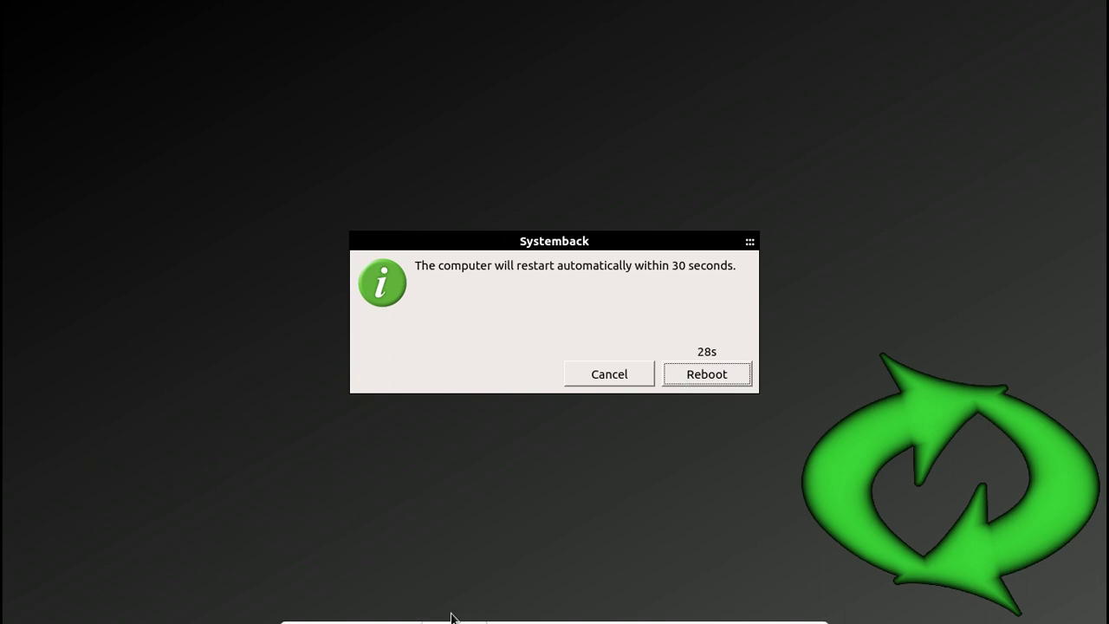
mouse_move(450, 613)
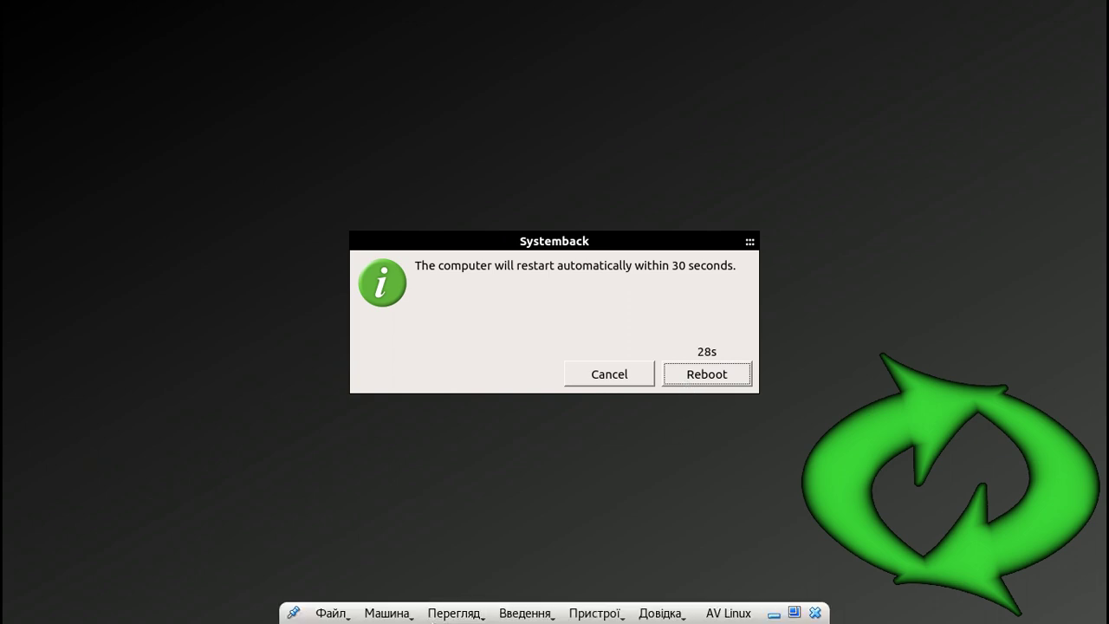
click(594, 613)
mouse_move(641, 400)
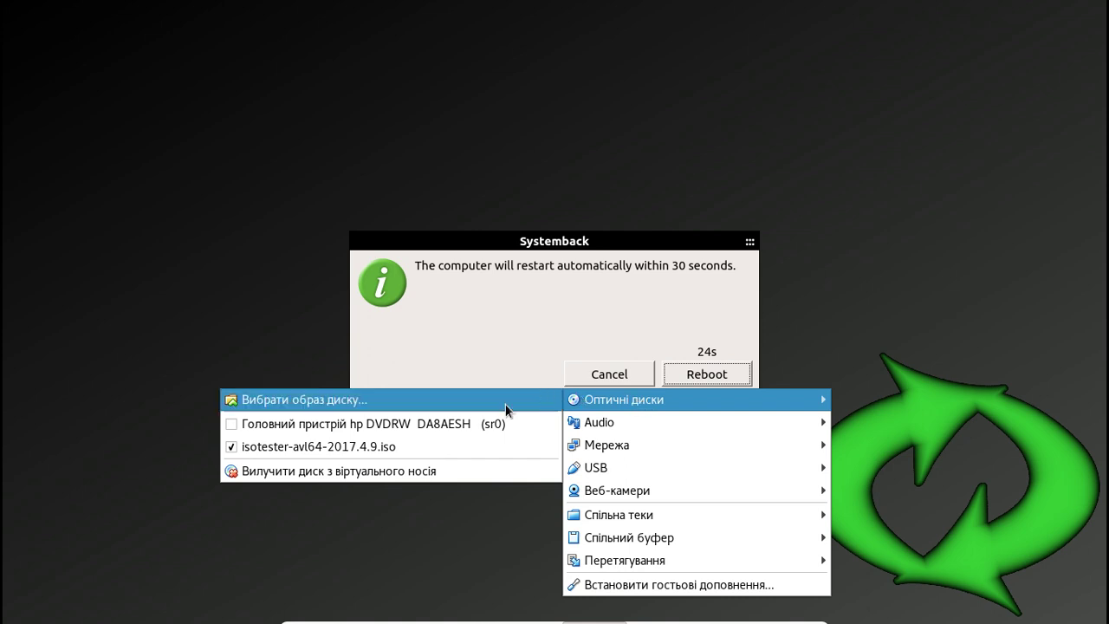
click(430, 443)
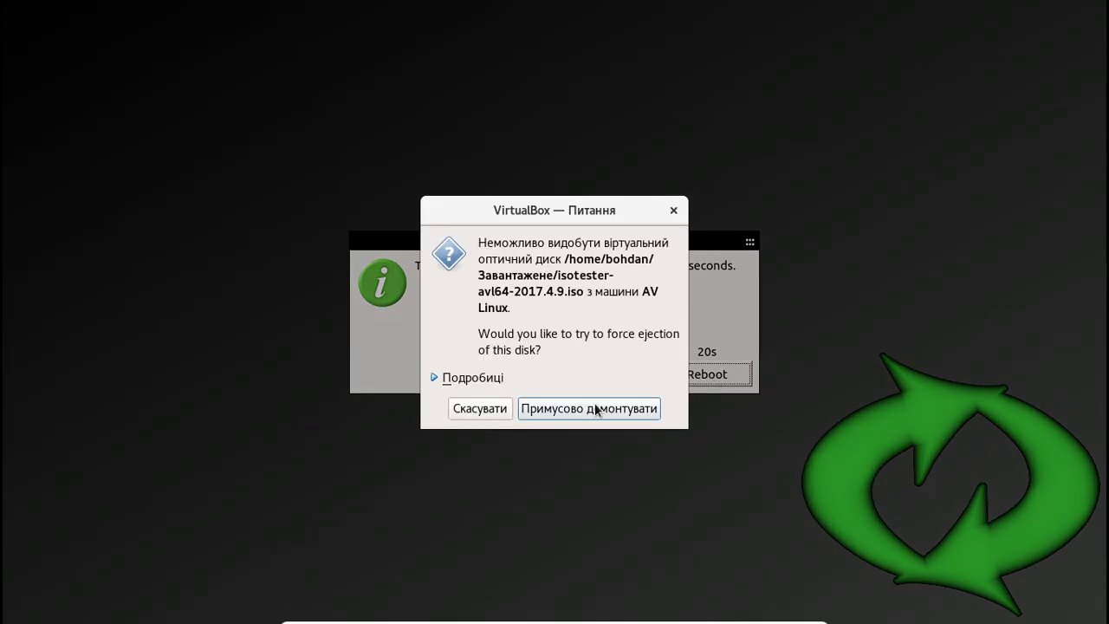
click(595, 414)
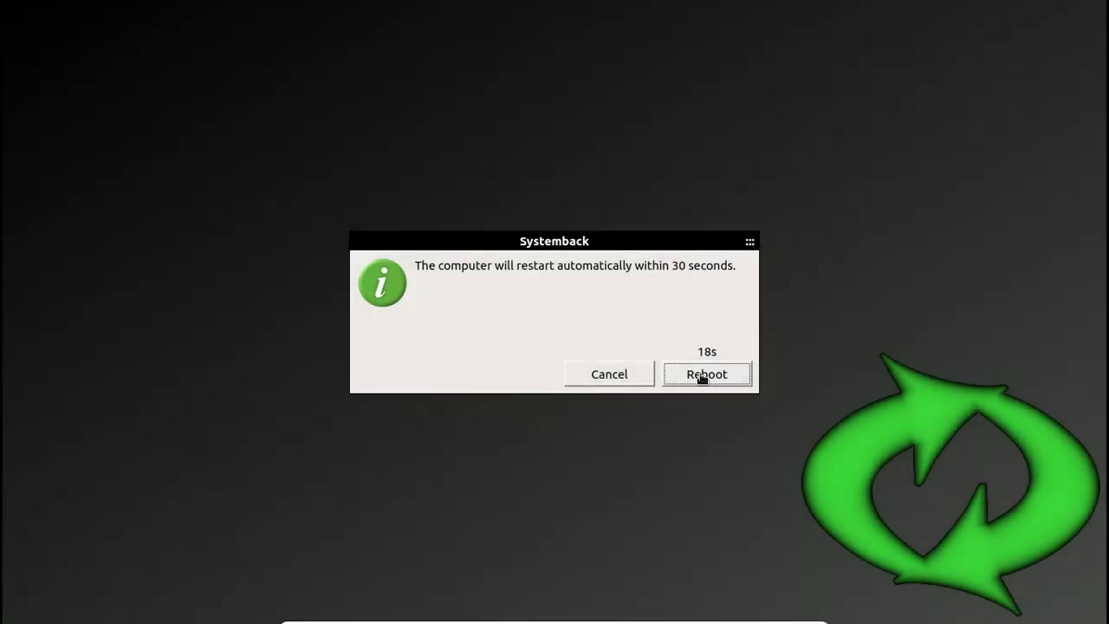
click(702, 378)
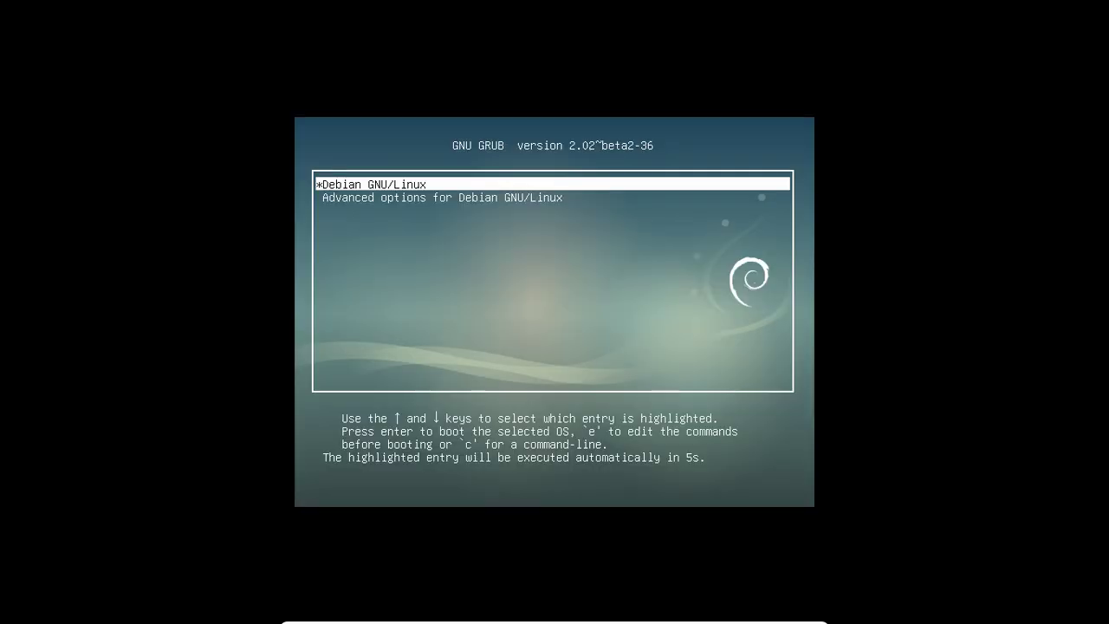
Halt the GRUB countdown and boot the Debian GNU/Linux entry
key(Down)
key(Up)
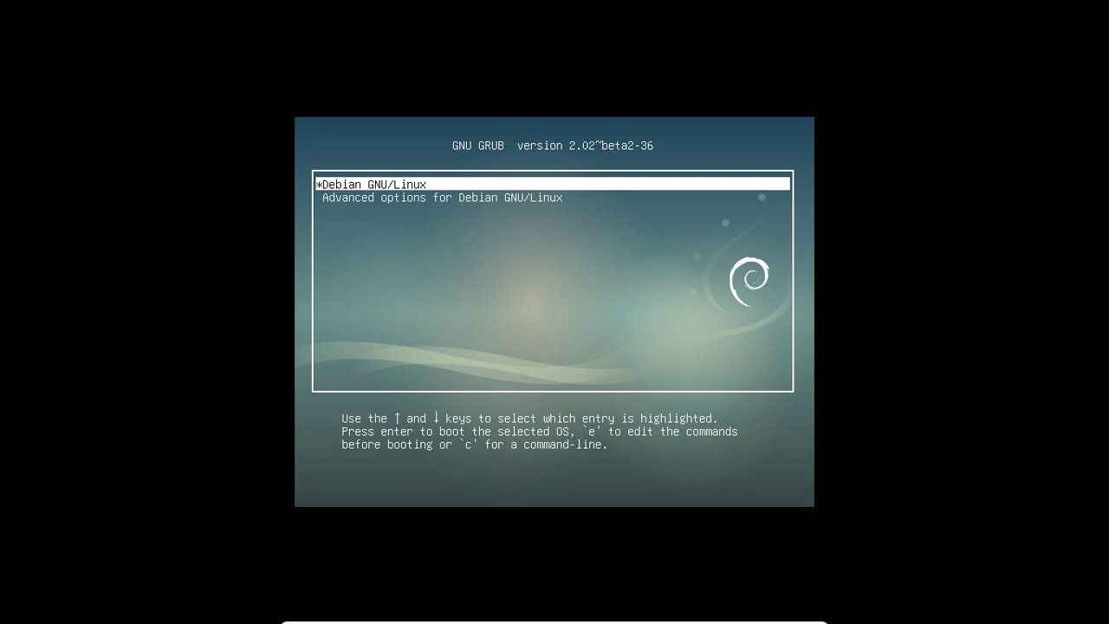
key(Down)
key(Up)
key(Return)
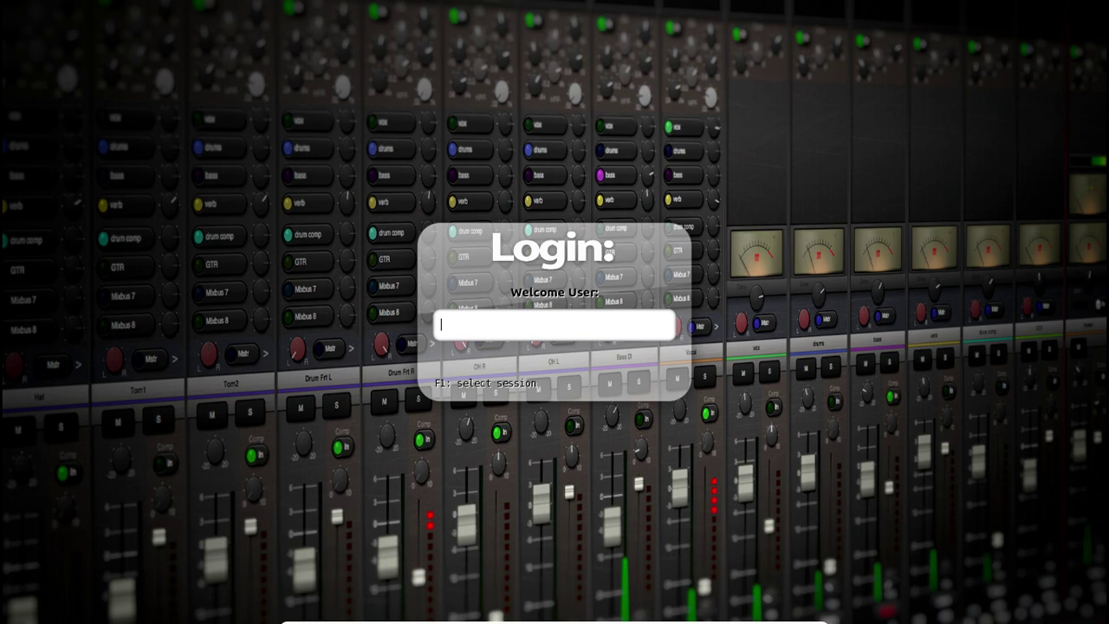
Log in at the guest login screen with the user account name and its password
text(bohdan)
key(Return)
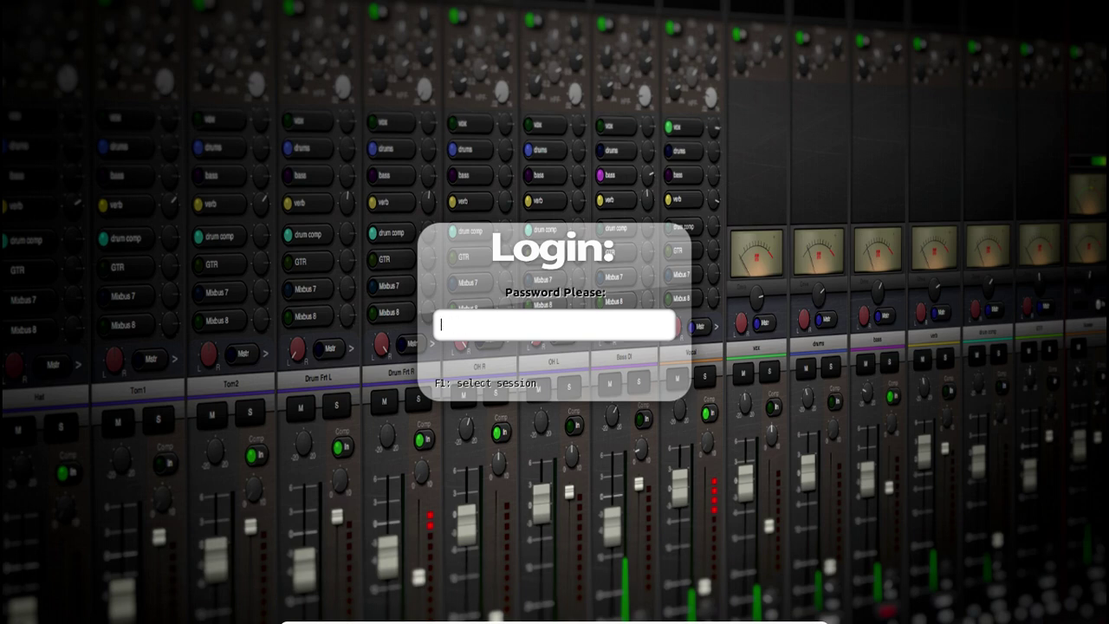
key(Return)
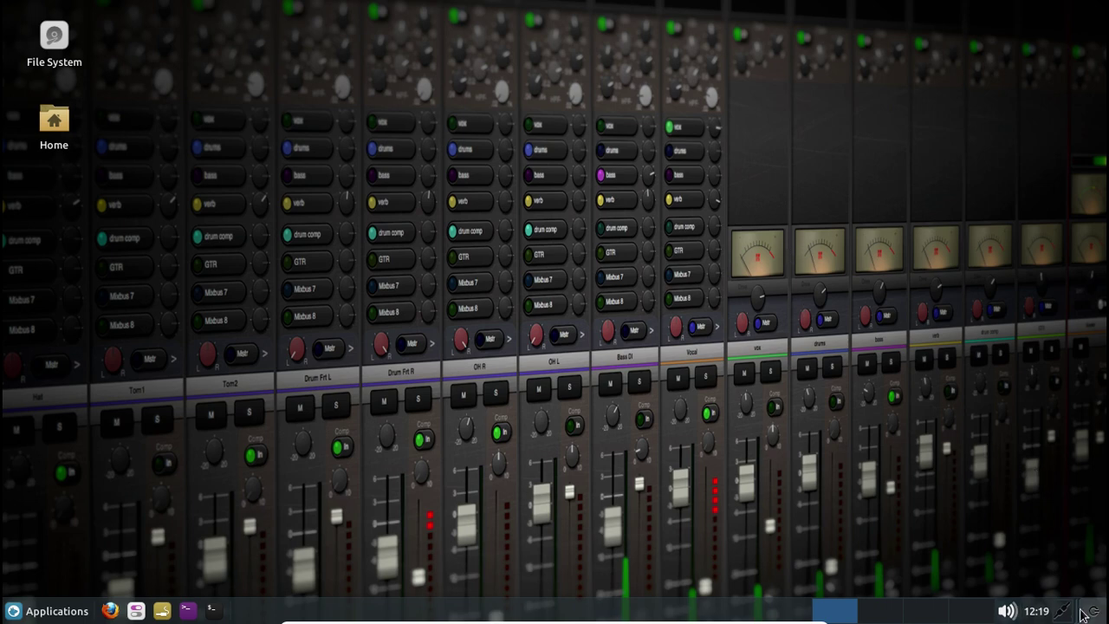
Drag the panel's Audio output volume slider all the way right to maximum
click(1010, 610)
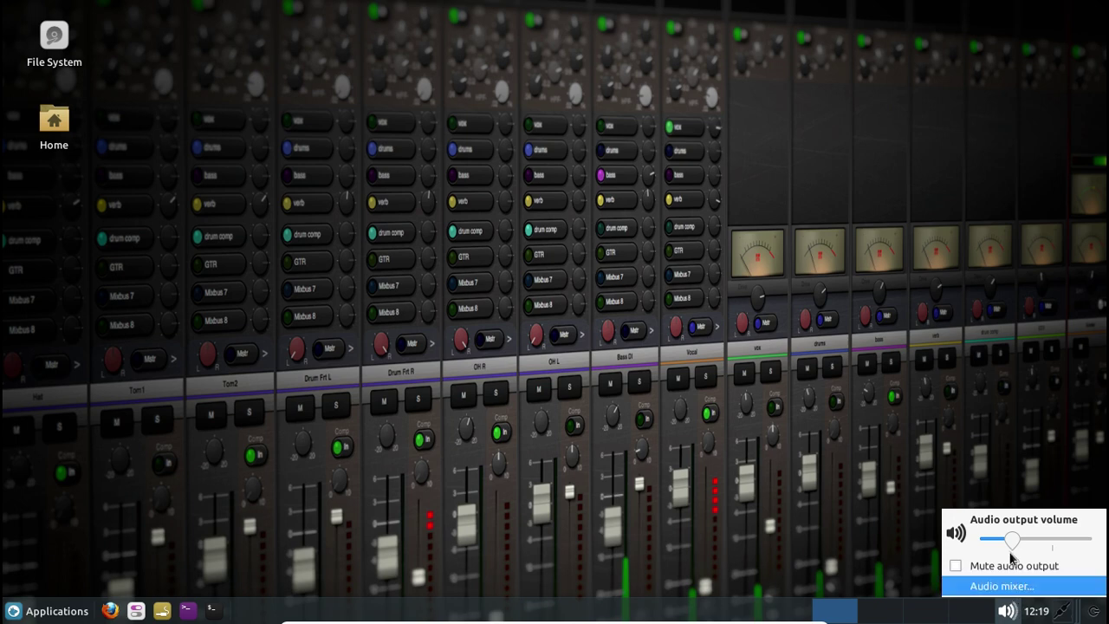
drag(1011, 540, 1105, 544)
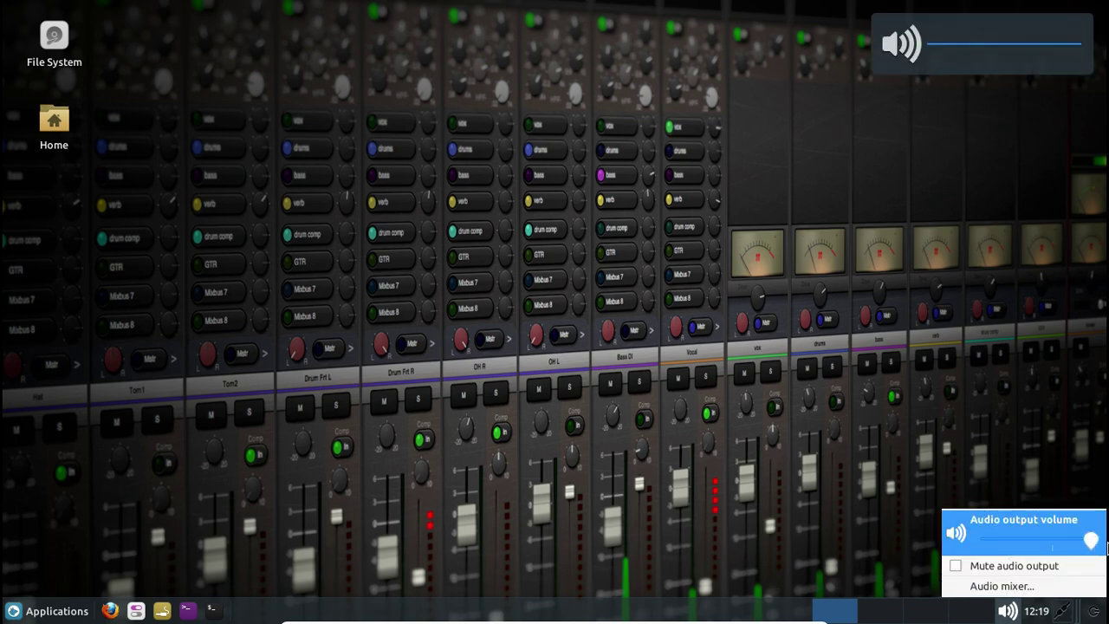
click(921, 453)
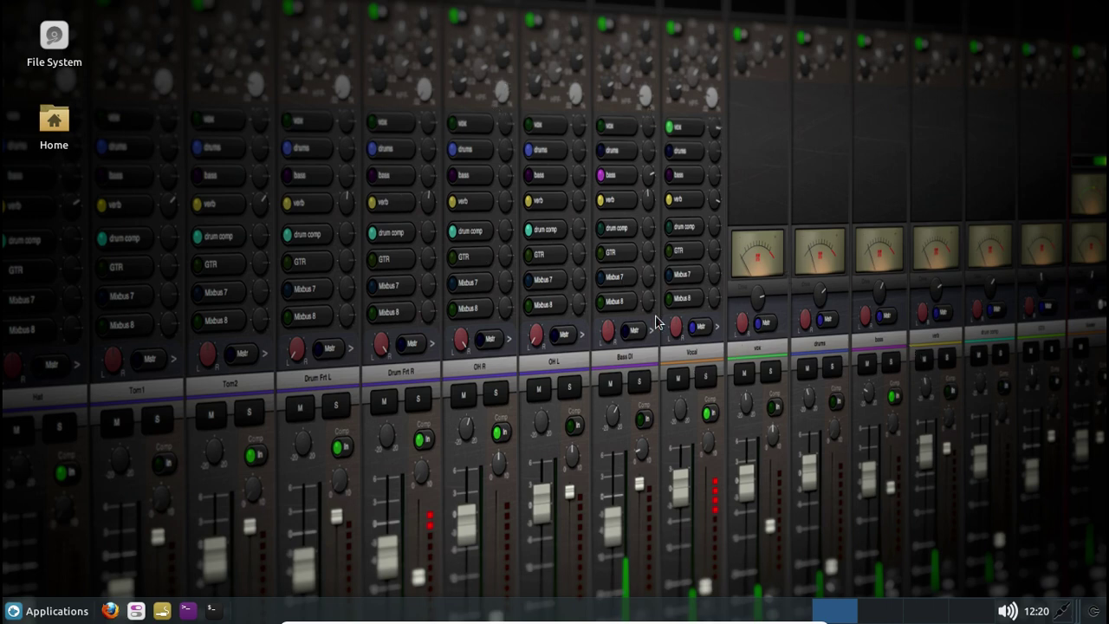
In Desktop Settings, choose the red mixer close-up image as the wallpaper
right_click(562, 246)
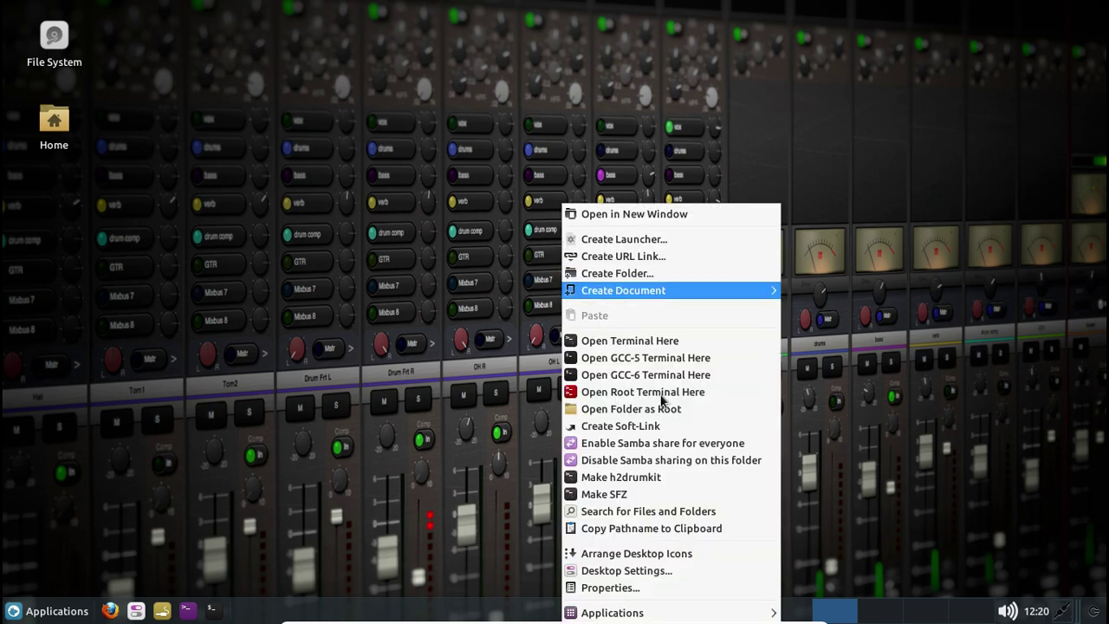
click(660, 575)
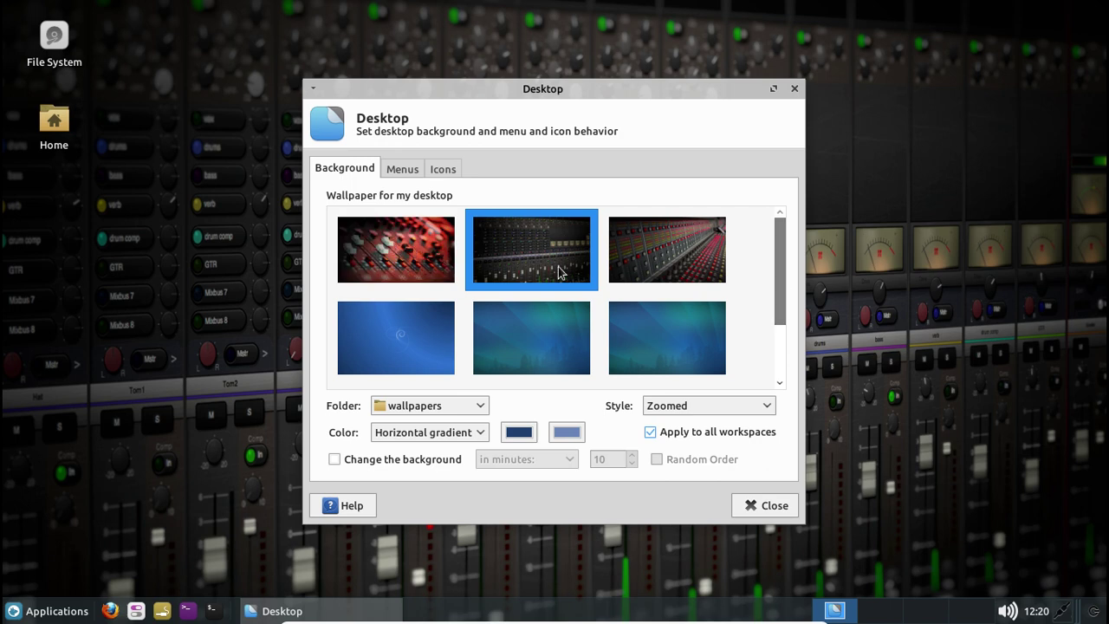
drag(782, 285, 736, 252)
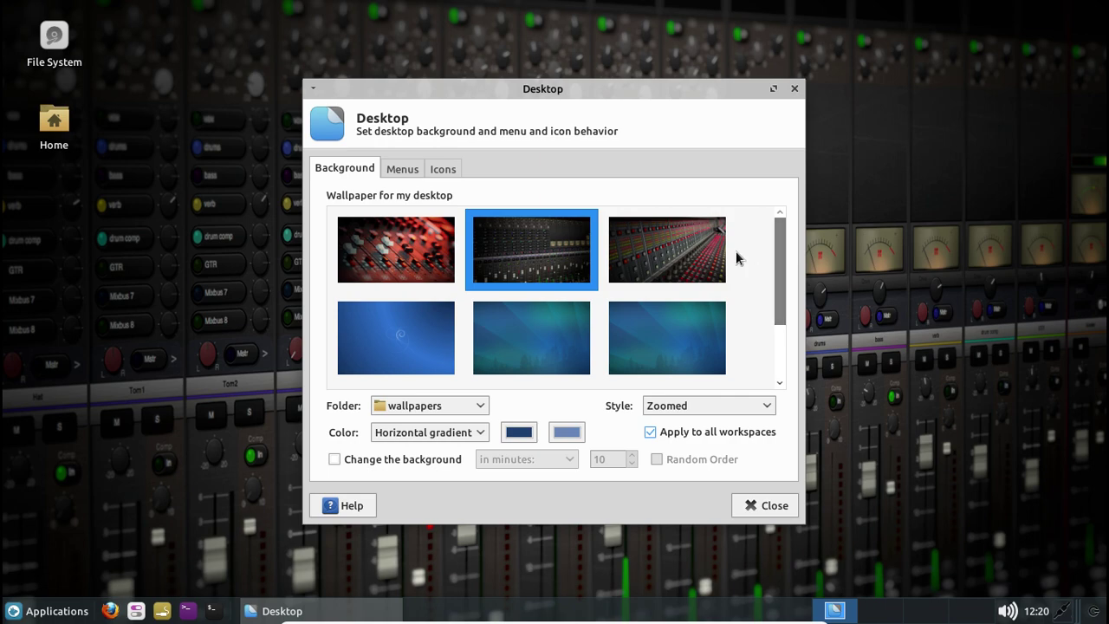
click(426, 255)
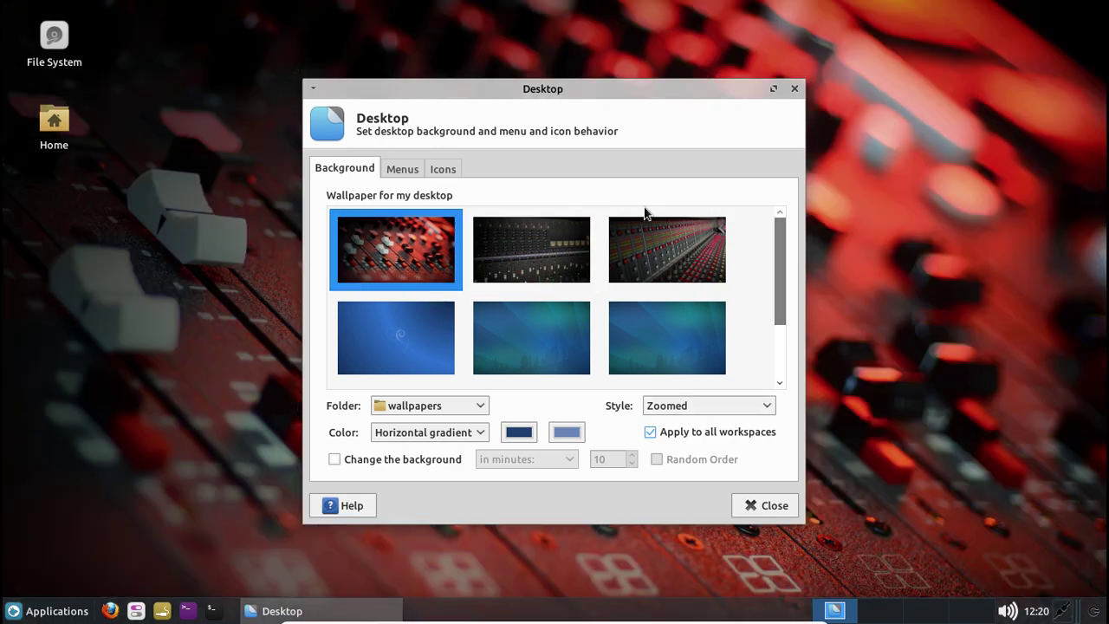
click(675, 259)
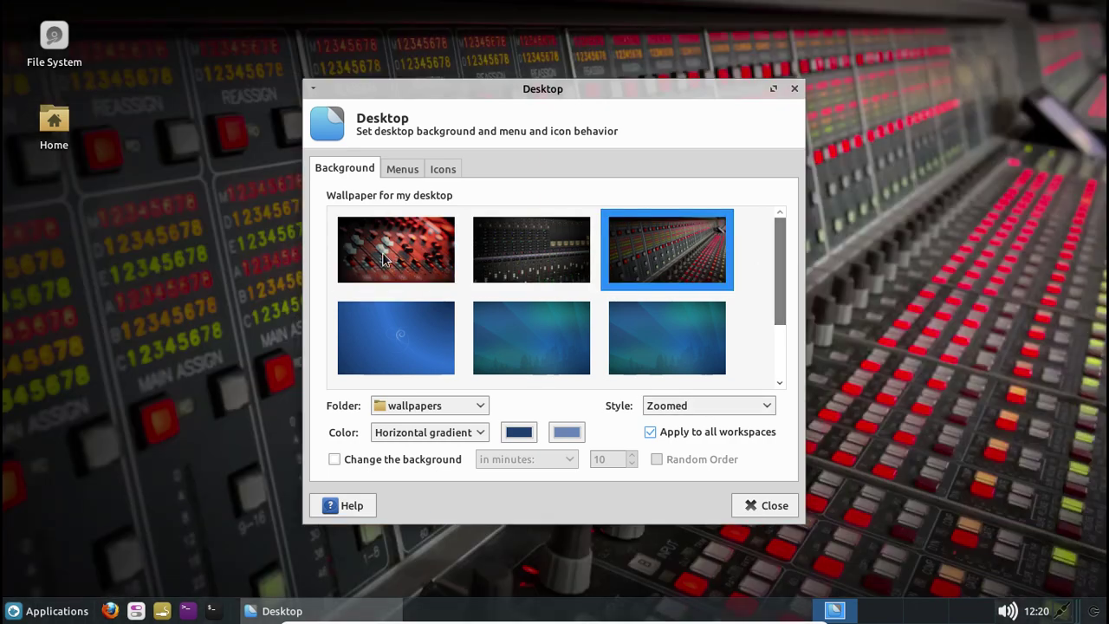
click(387, 259)
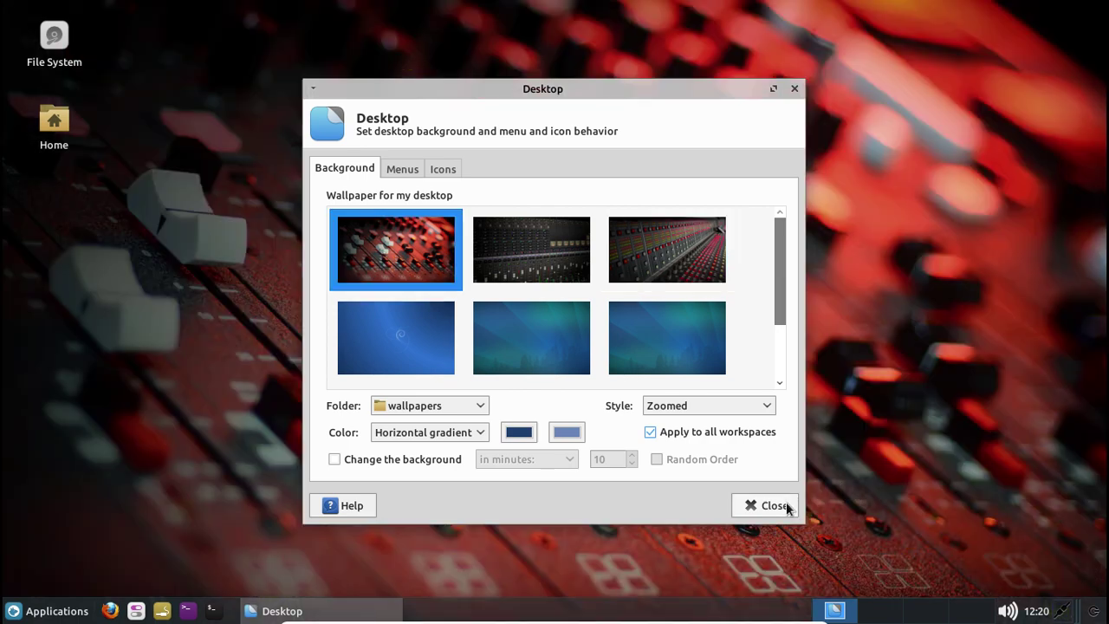
click(787, 506)
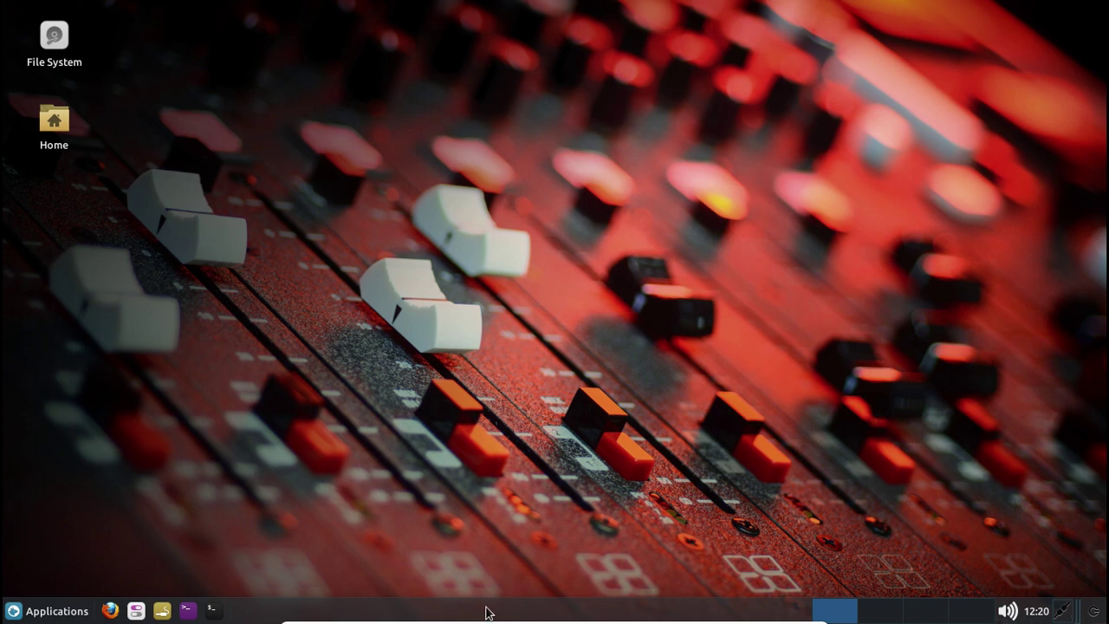
Open a terminal, centre it, and run sudo apt update
click(215, 614)
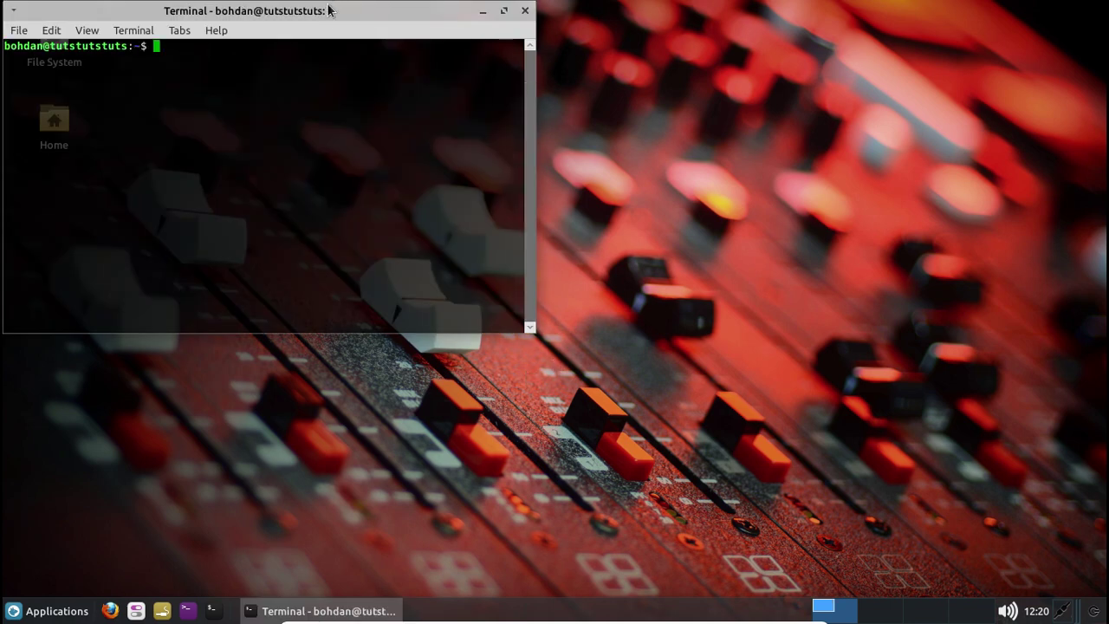
drag(325, 11, 555, 127)
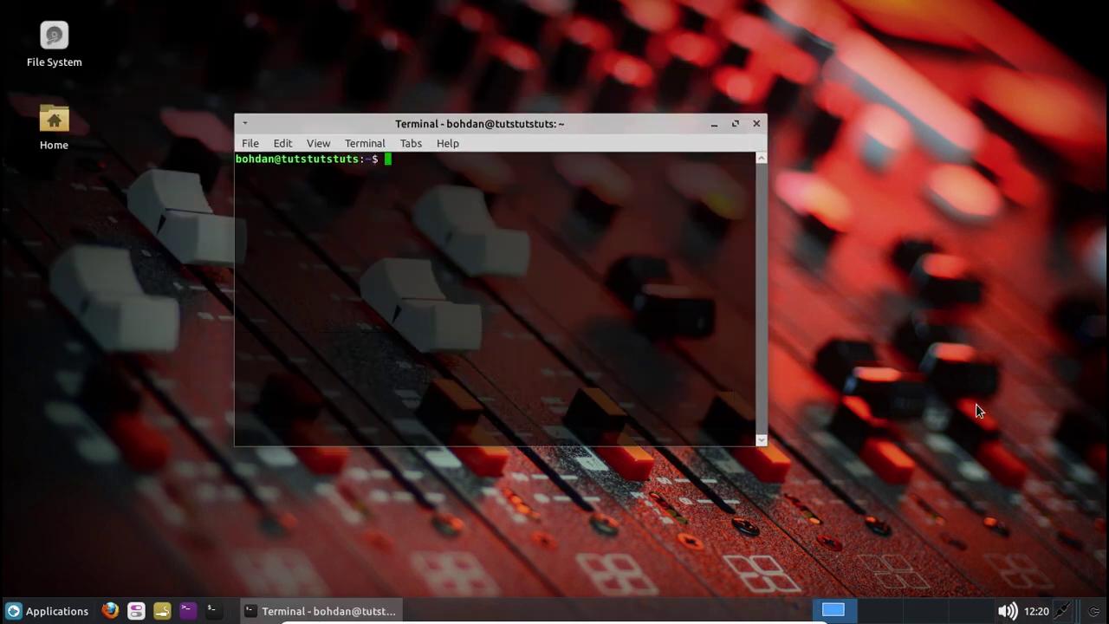
text(sudo apt update)
key(Return)
key(Return)
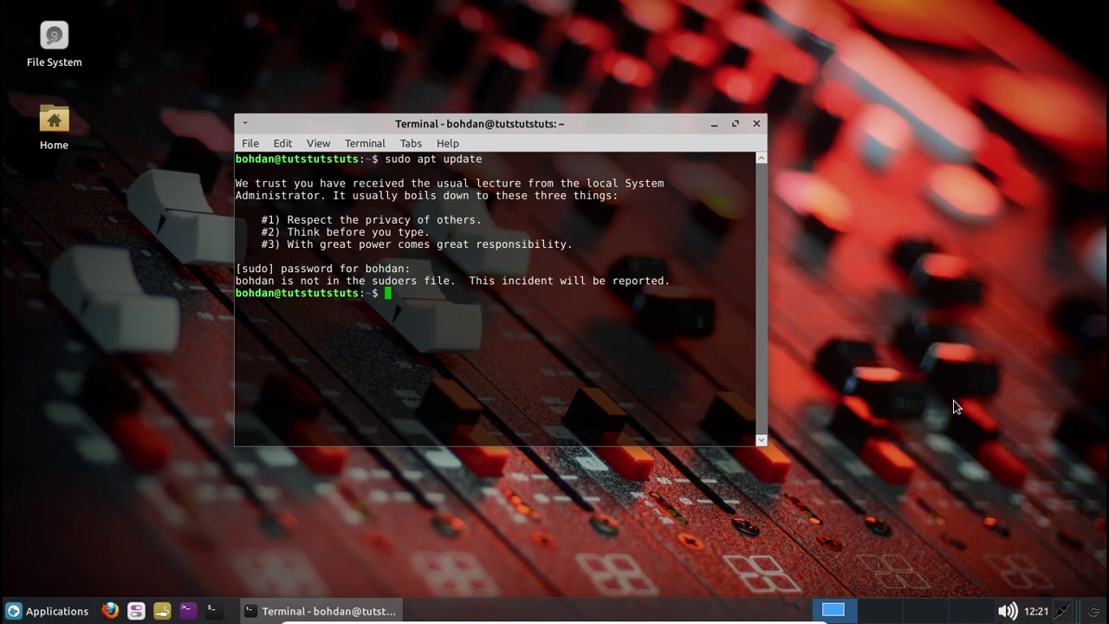
Switch to root with su, try adduser -a -G sudo for the user, then clear the screen
text(sudo)
key(BackSpace)
key(BackSpace)
key(Return)
key(Return)
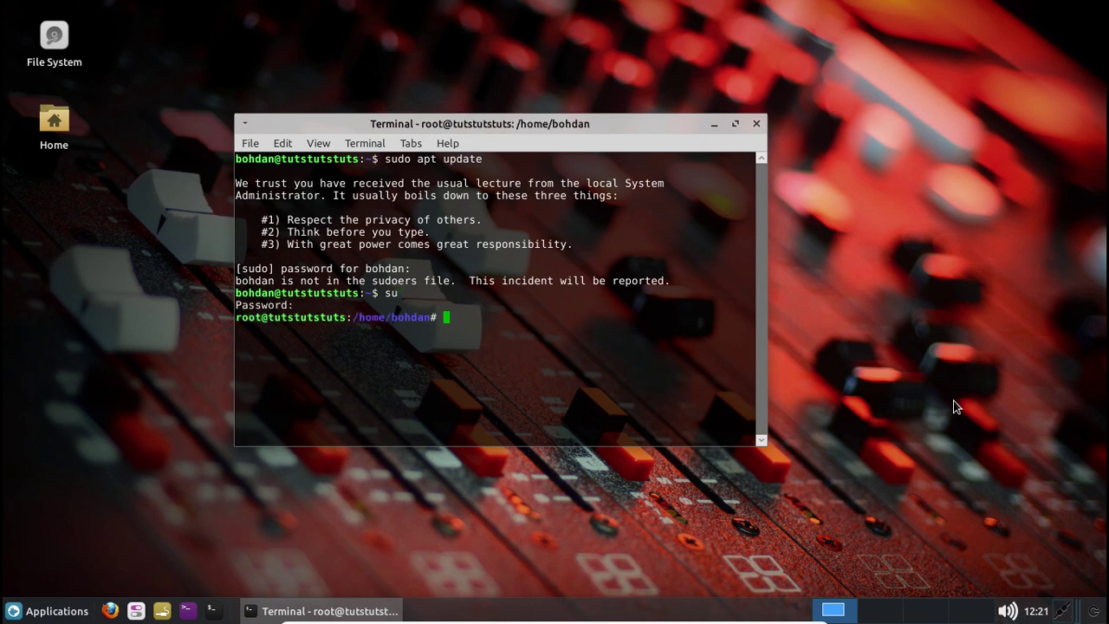
text(adduser -a -G sudo )
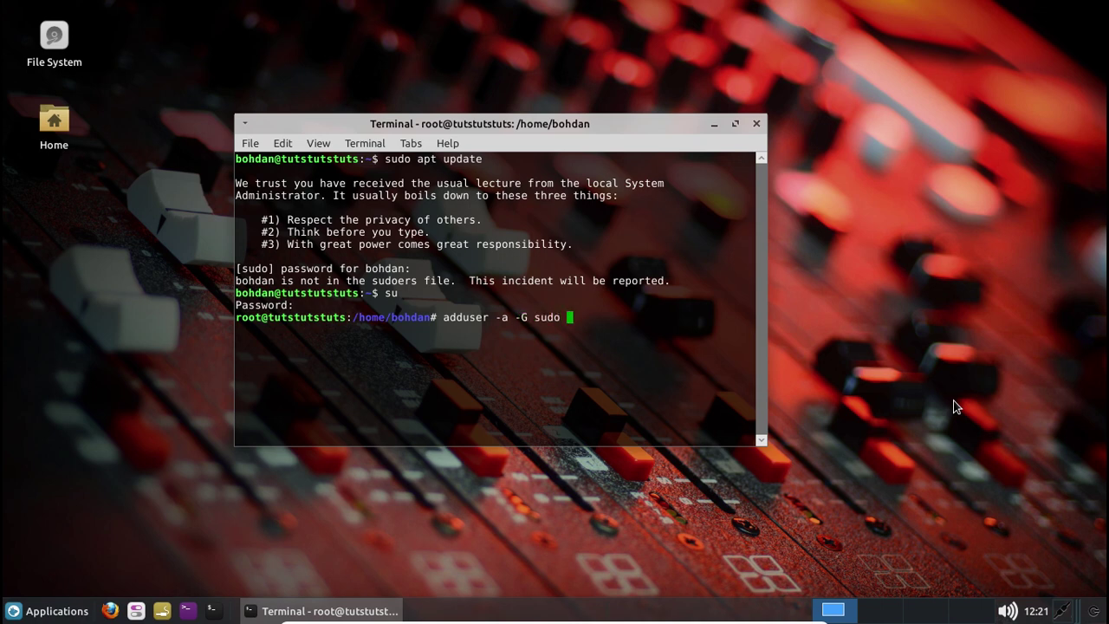
text(bohdan)
key(Return)
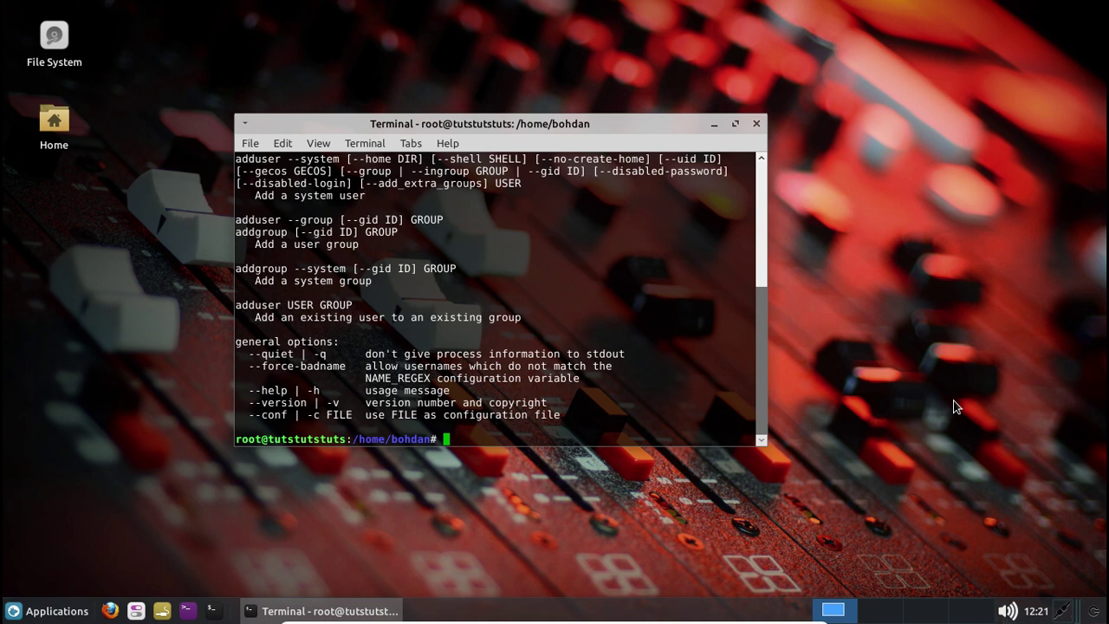
text(clear)
key(Return)
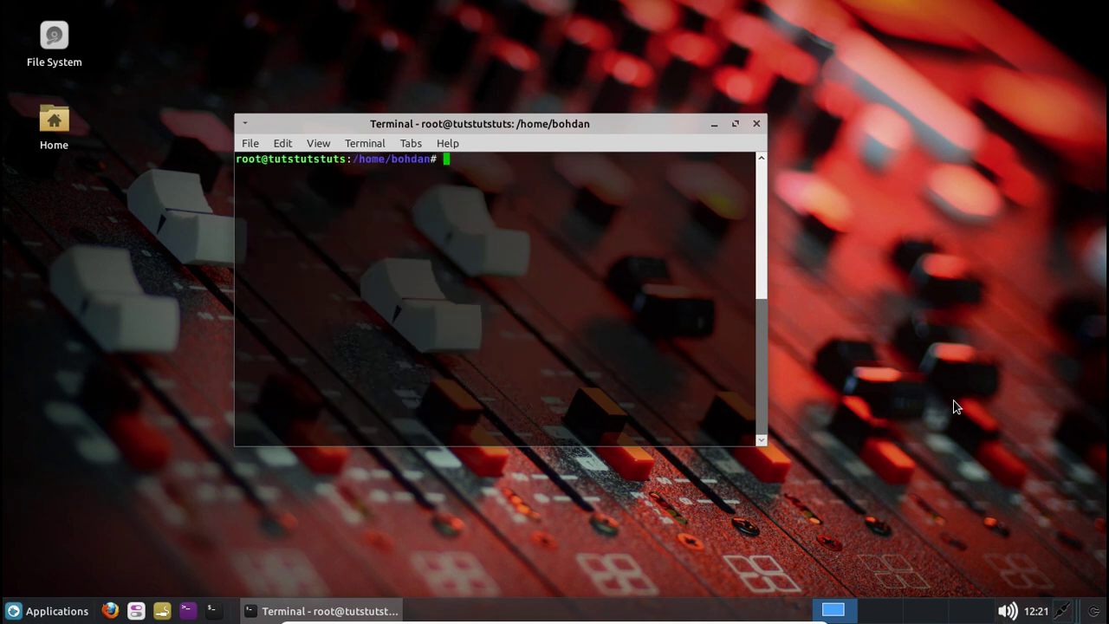
Add the user account to the sudo group with usermod -a -G sudo
key(ctrl+r)
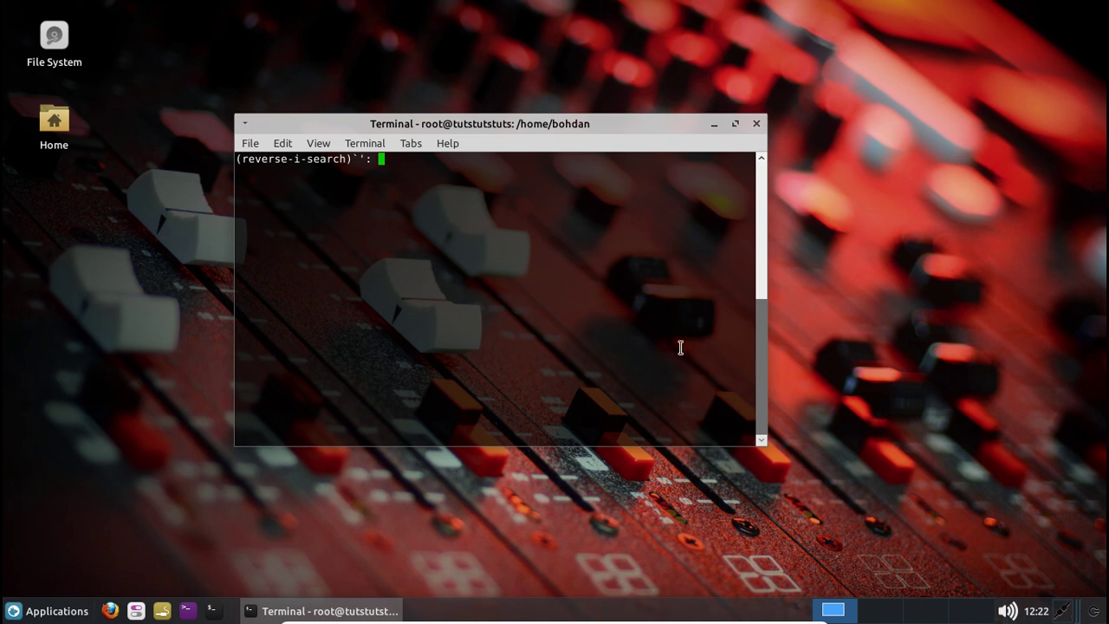
key(Return)
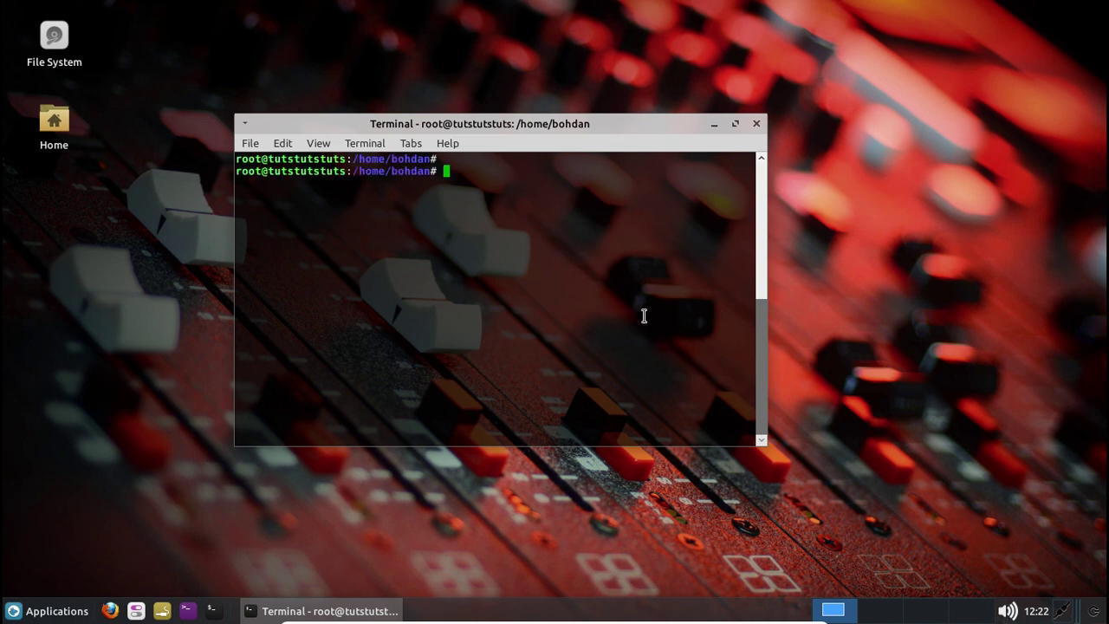
text(usermod -a -G sudo bohdan)
key(Return)
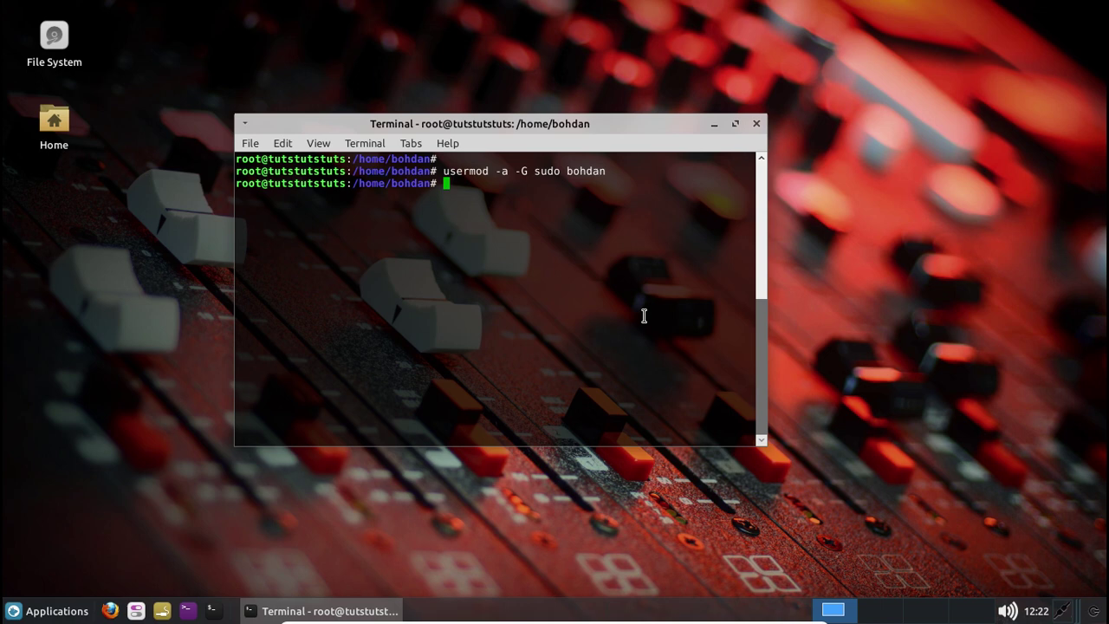
Run apt install sudo, confirming it is already newest, and type reboot at the prompt
text(sudo)
key(BackSpace)
key(BackSpace)
key(BackSpace)
key(BackSpace)
text(apt install sudo)
key(Return)
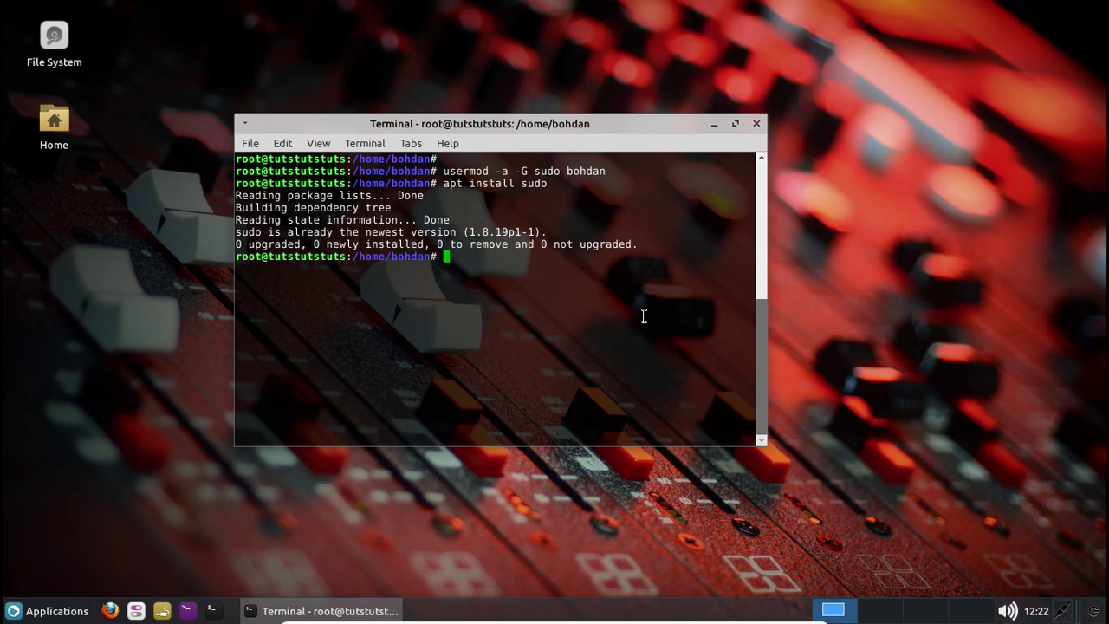
text(reboot)
Reboot the guest and sign back in with the user name and password
key(Return)
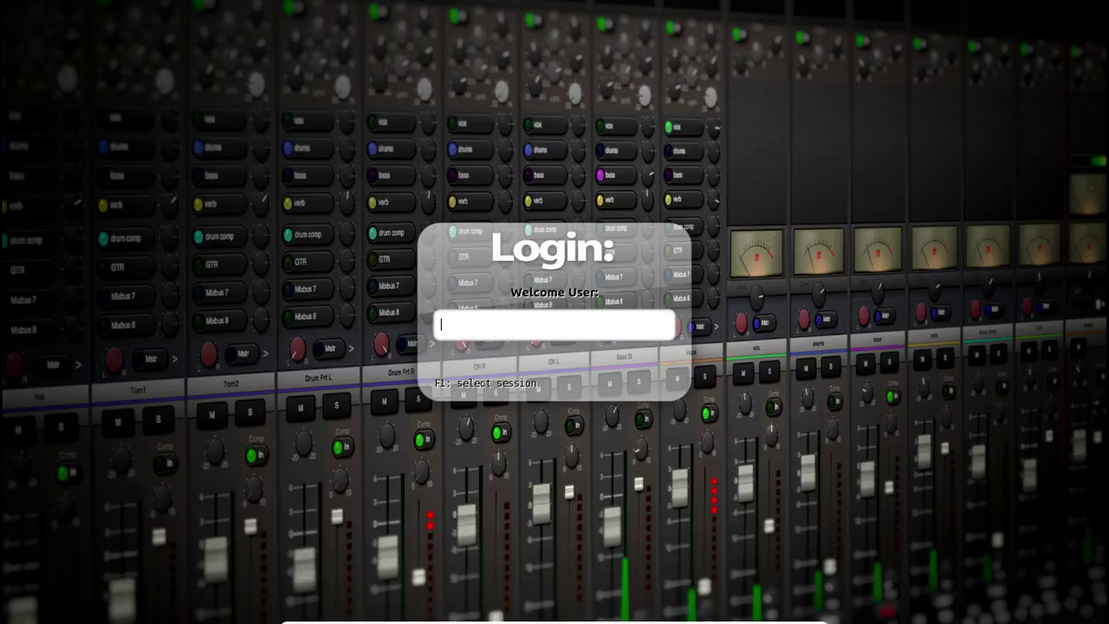
key(Return)
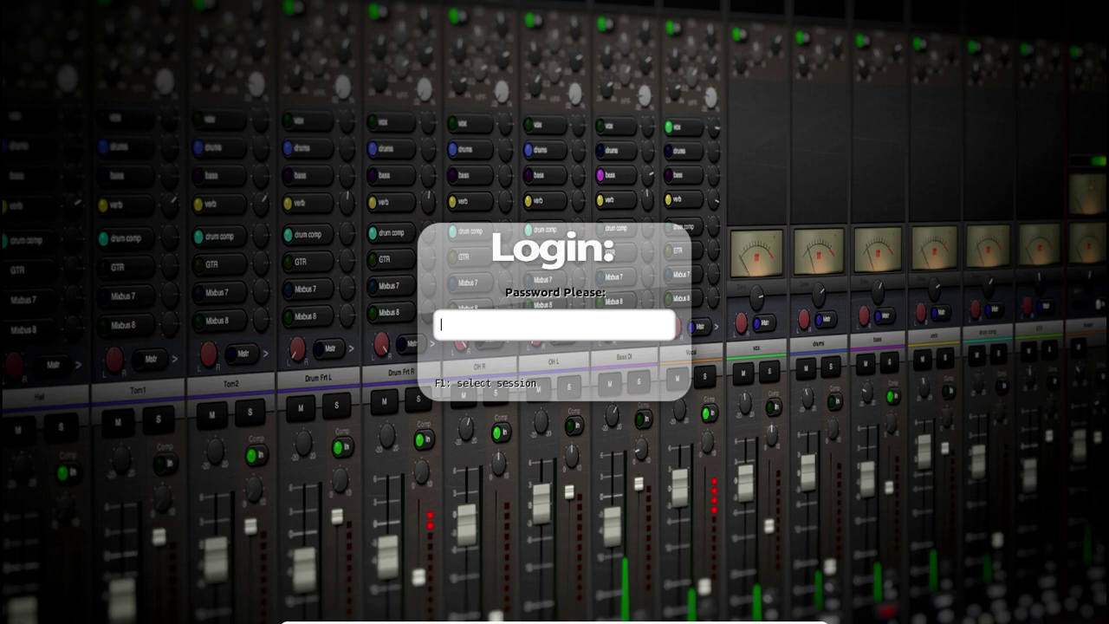
key(Return)
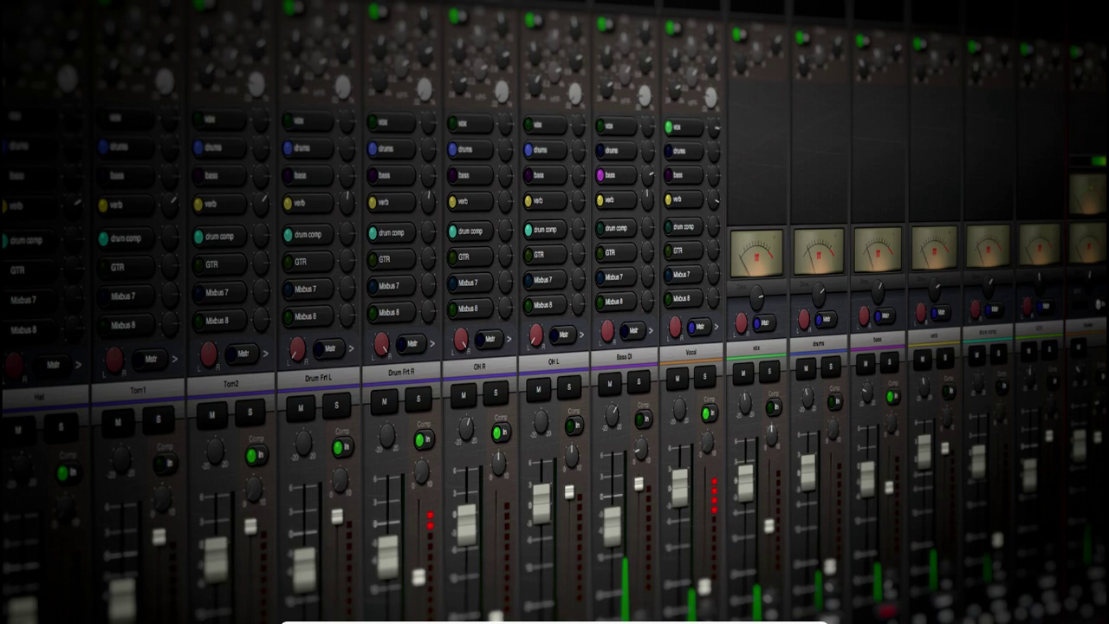
click(671, 367)
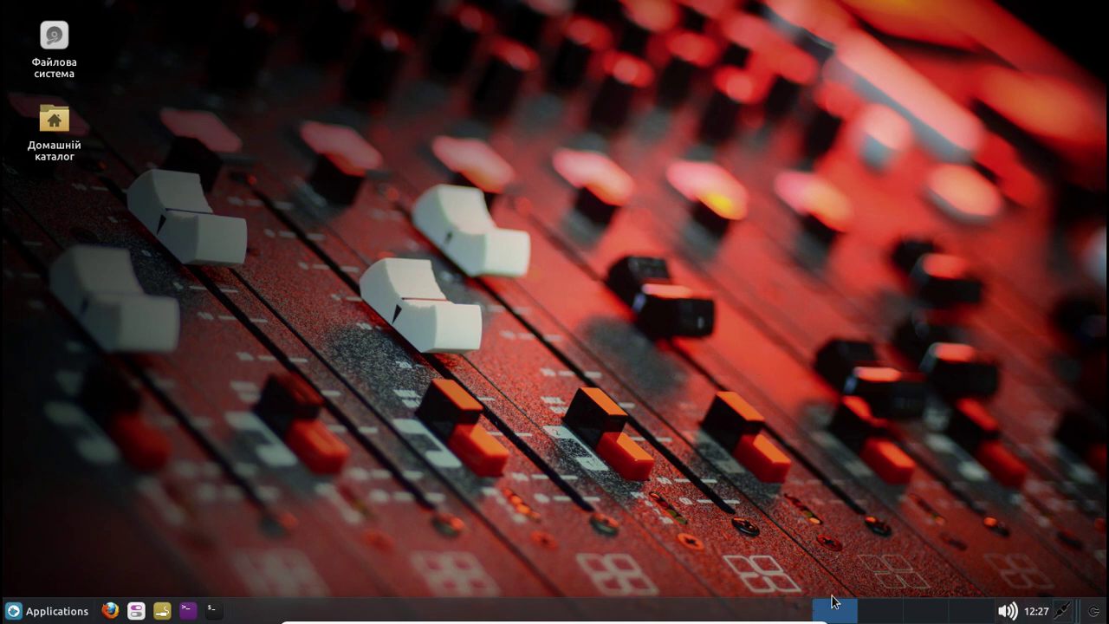
Add the Розкладки клавіатури (keyboard layouts) plugin to the panel and switch to Ukrainian with Alt+Shift
right_click(691, 609)
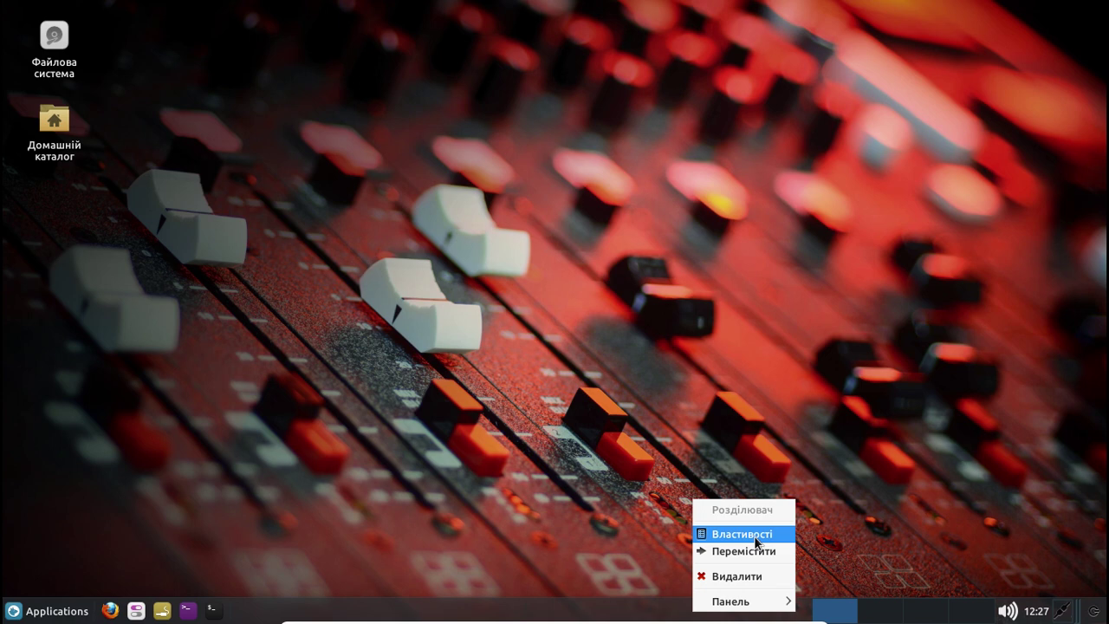
mouse_move(758, 603)
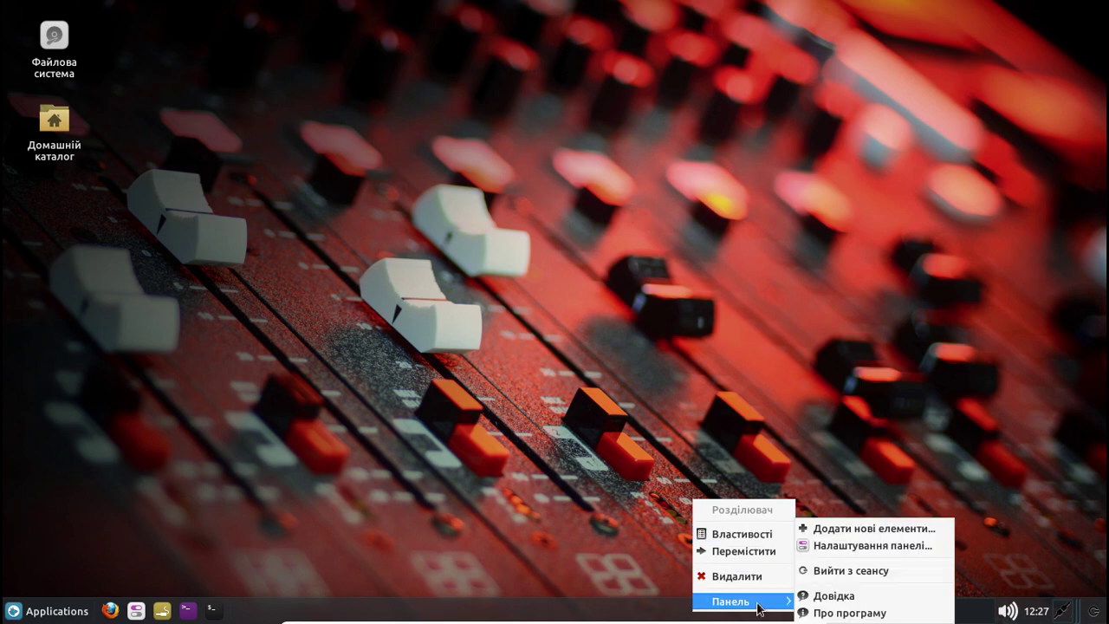
click(856, 530)
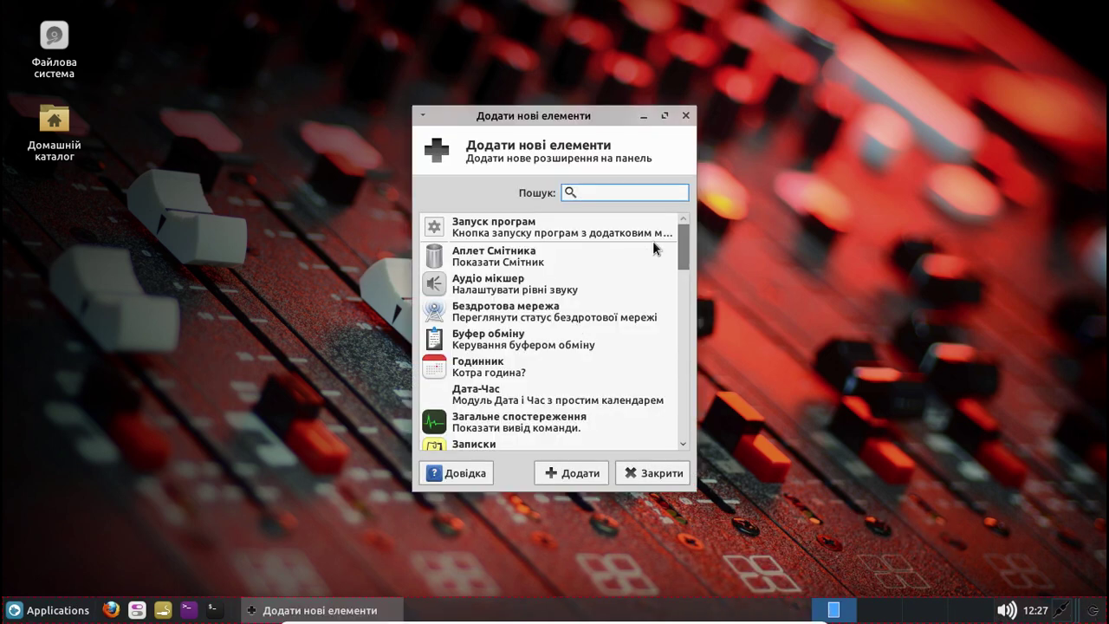
drag(680, 246, 699, 385)
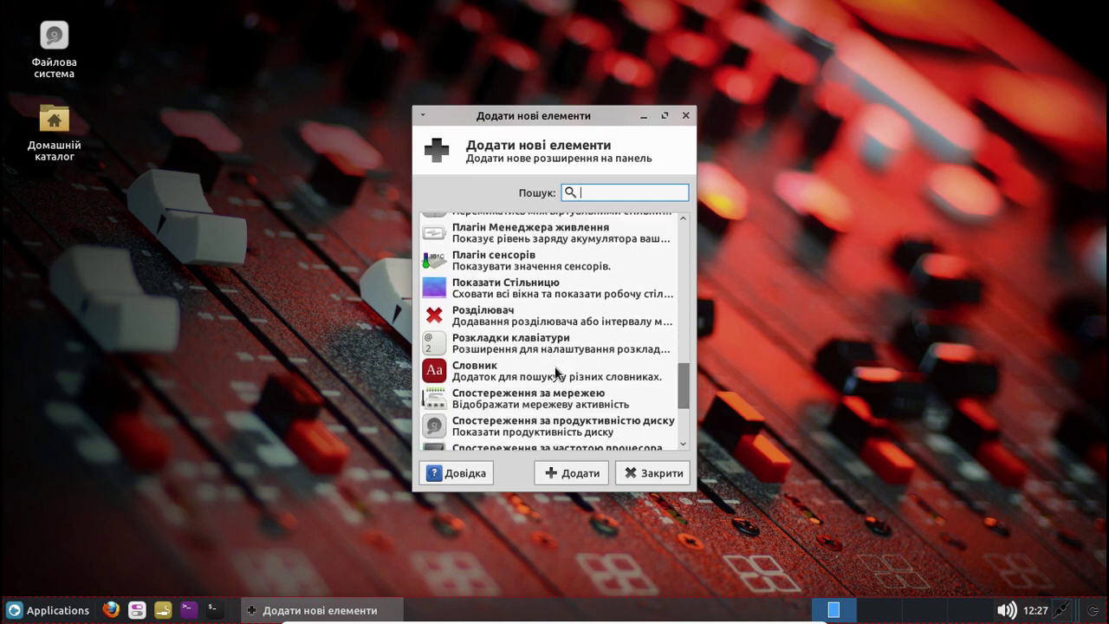
click(558, 343)
click(581, 473)
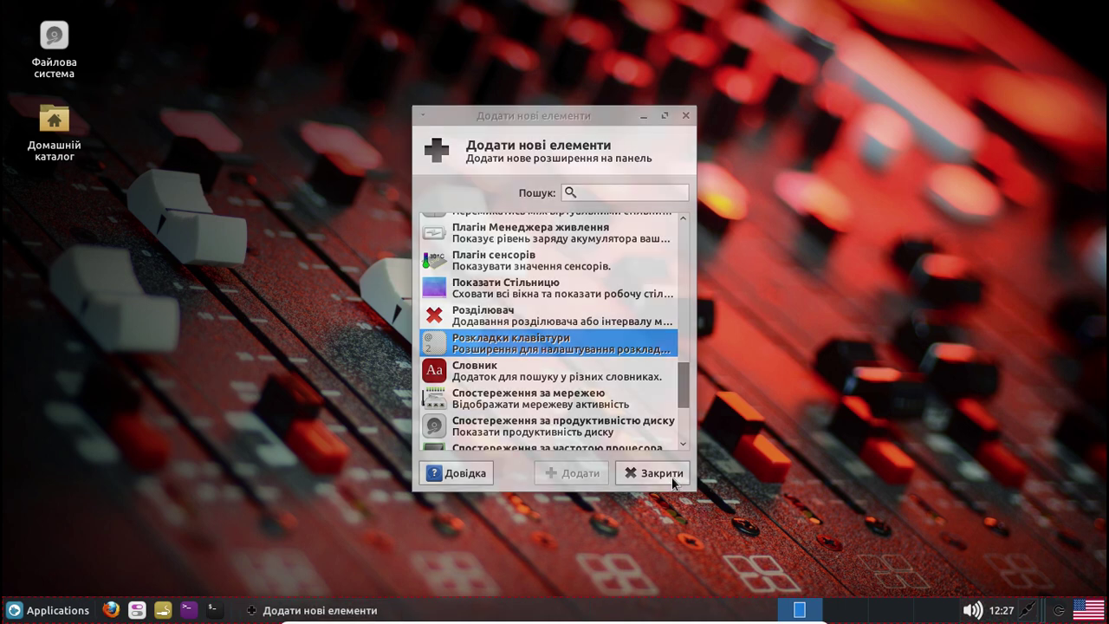
click(671, 477)
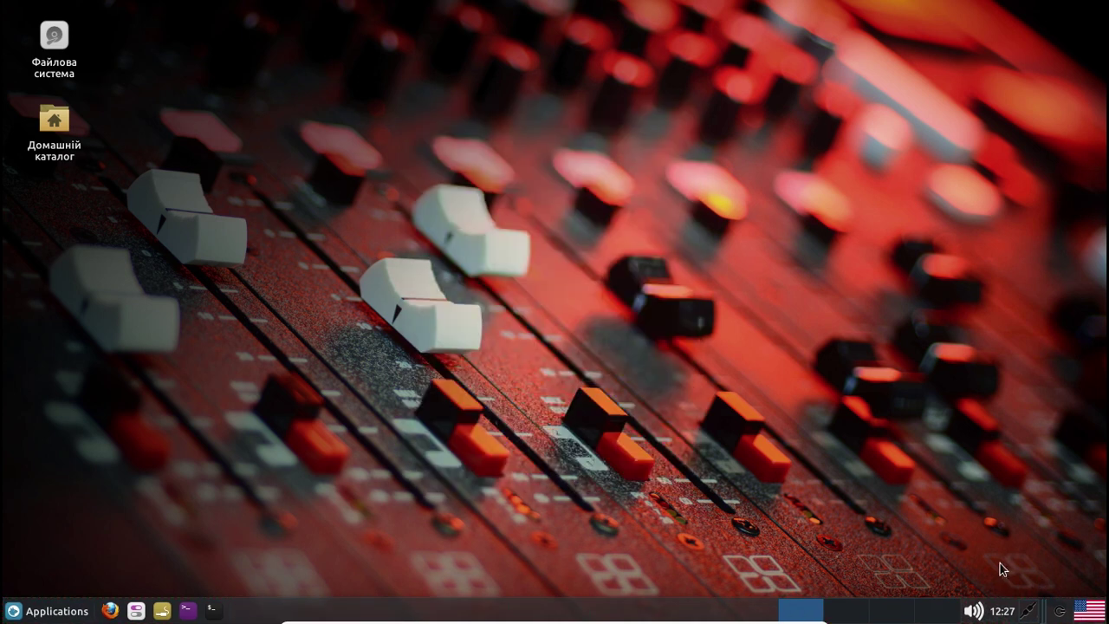
key(alt+shift)
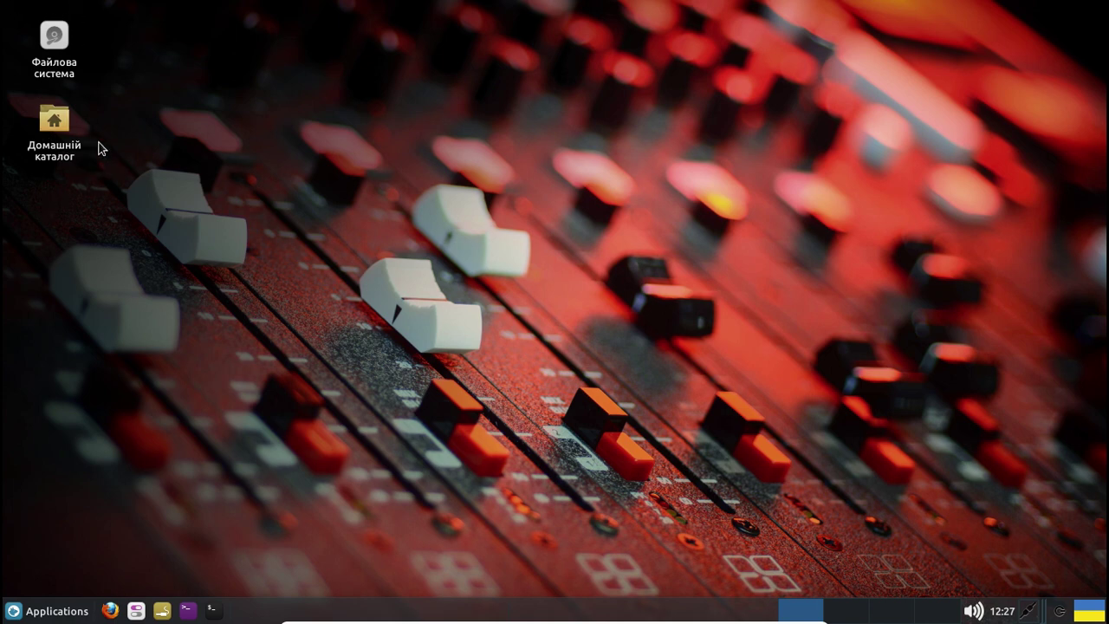
mouse_move(68, 54)
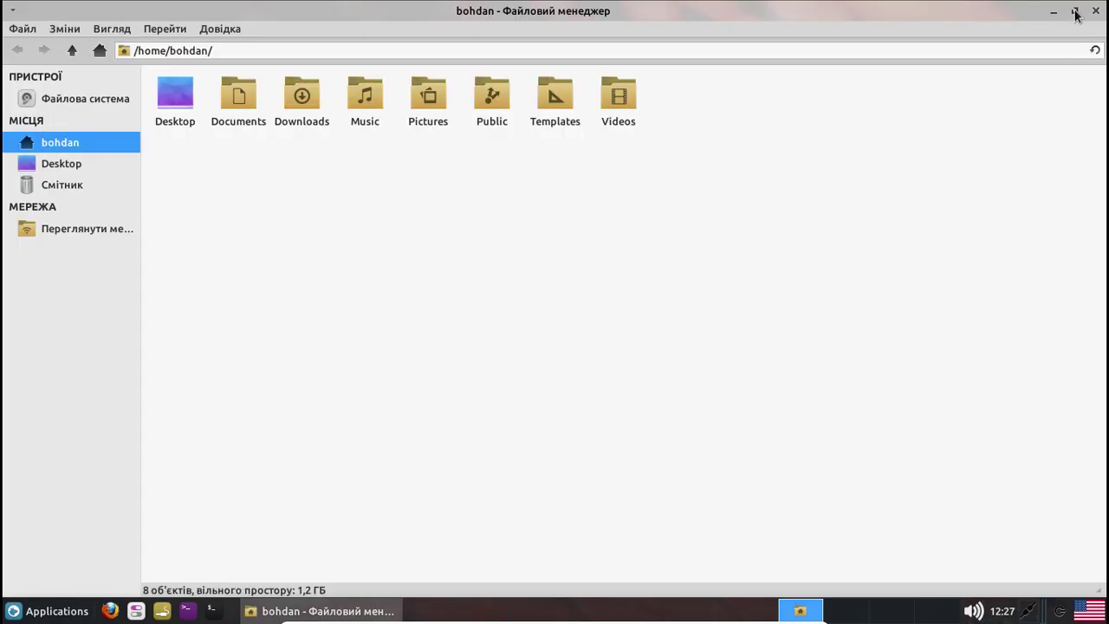
click(1075, 12)
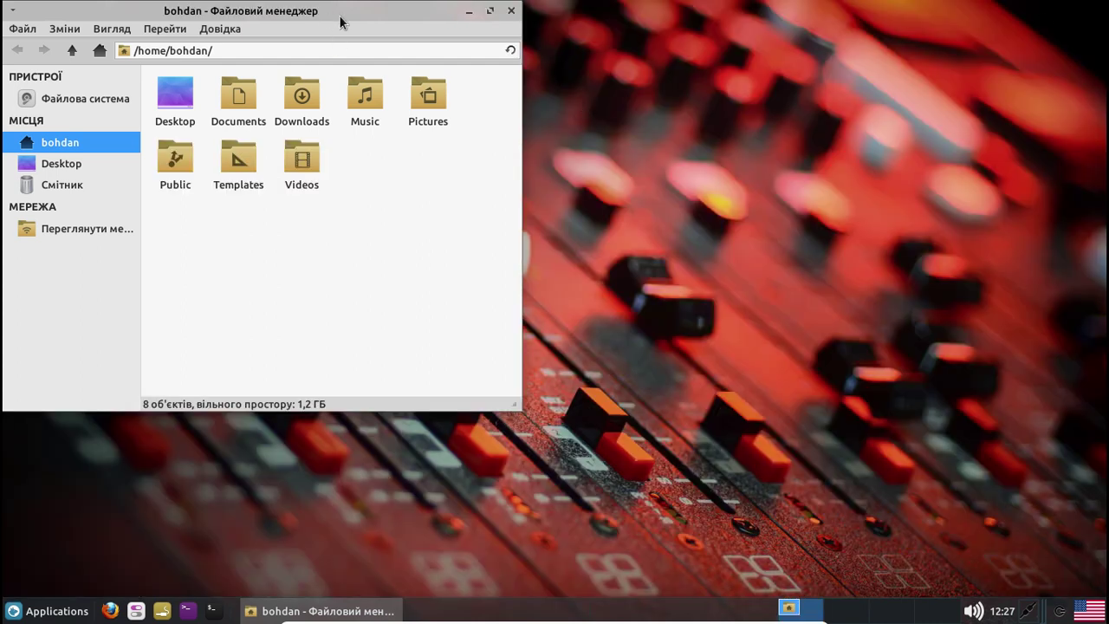
drag(341, 21, 578, 94)
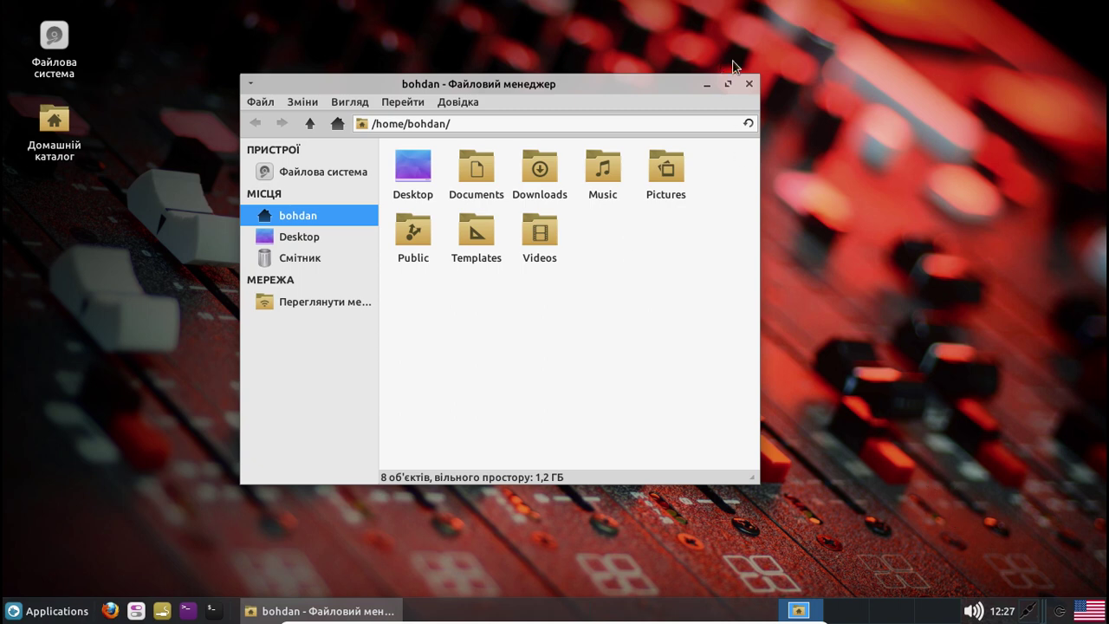
click(749, 84)
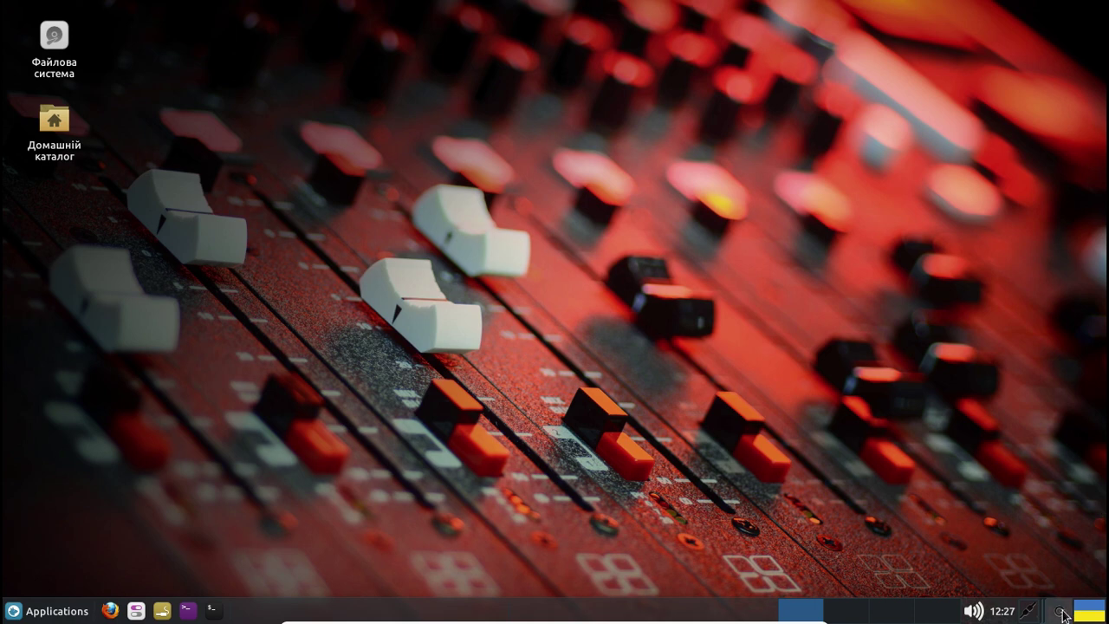
click(1063, 614)
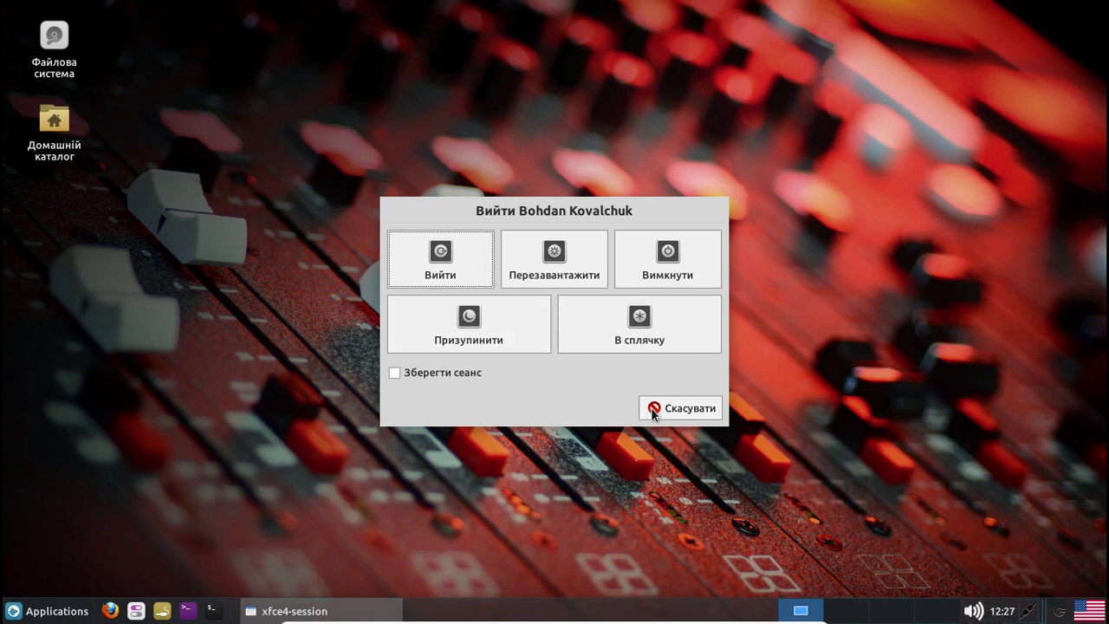
click(684, 409)
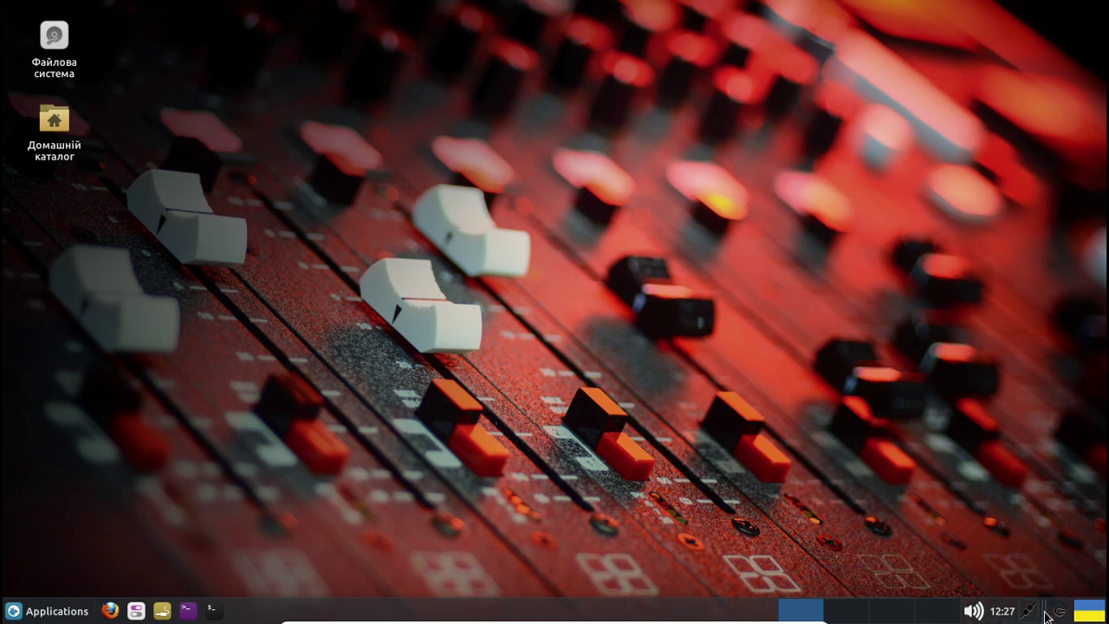
right_click(1046, 617)
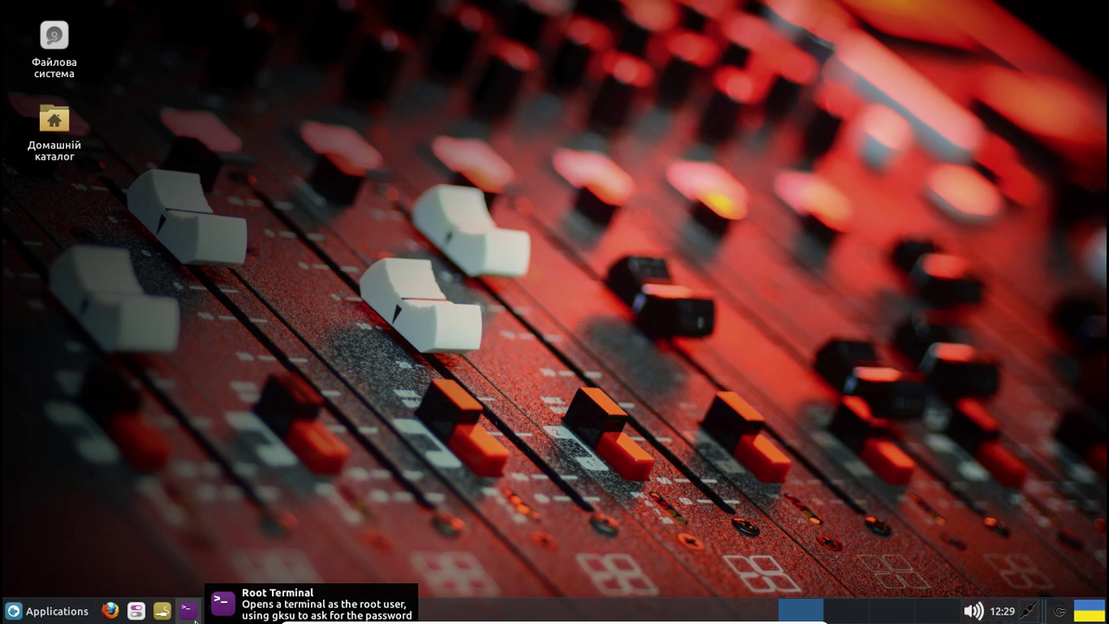
click(190, 613)
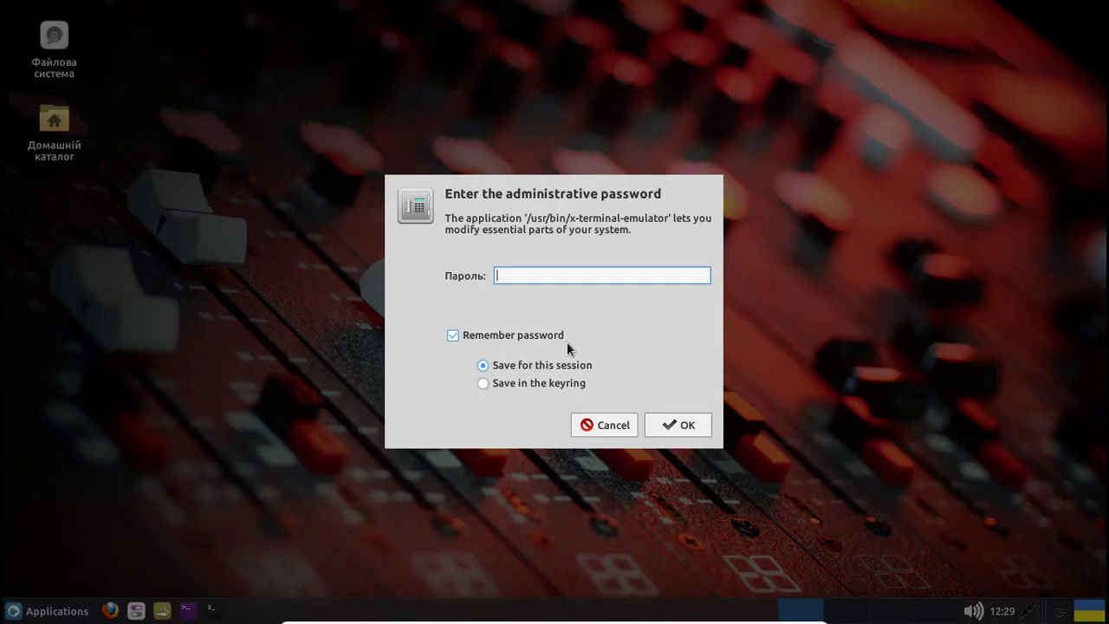
key(Escape)
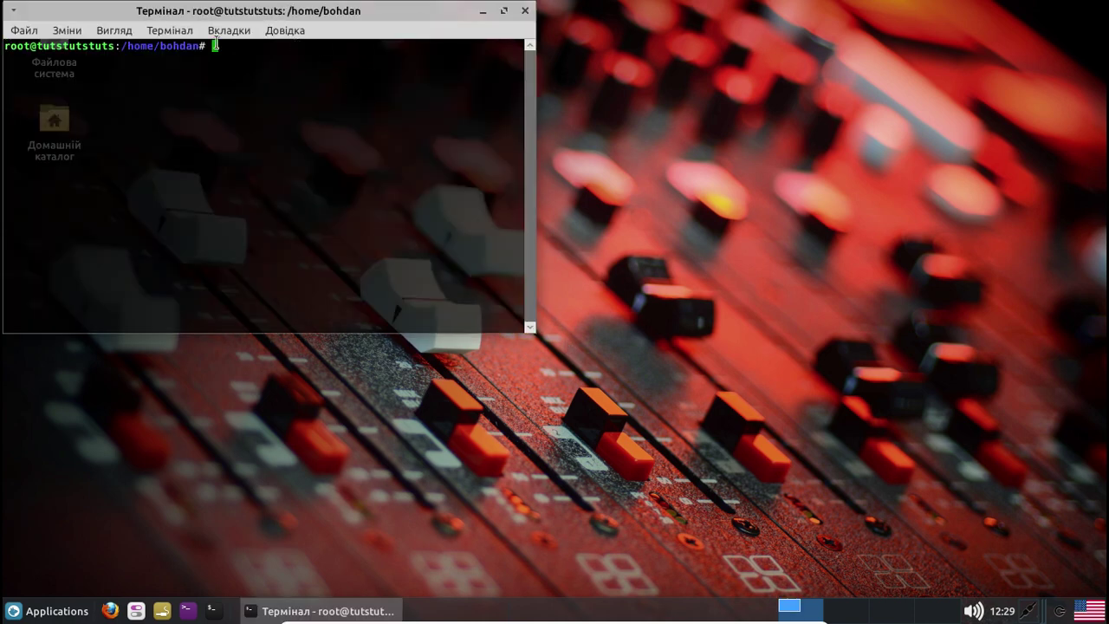
click(524, 10)
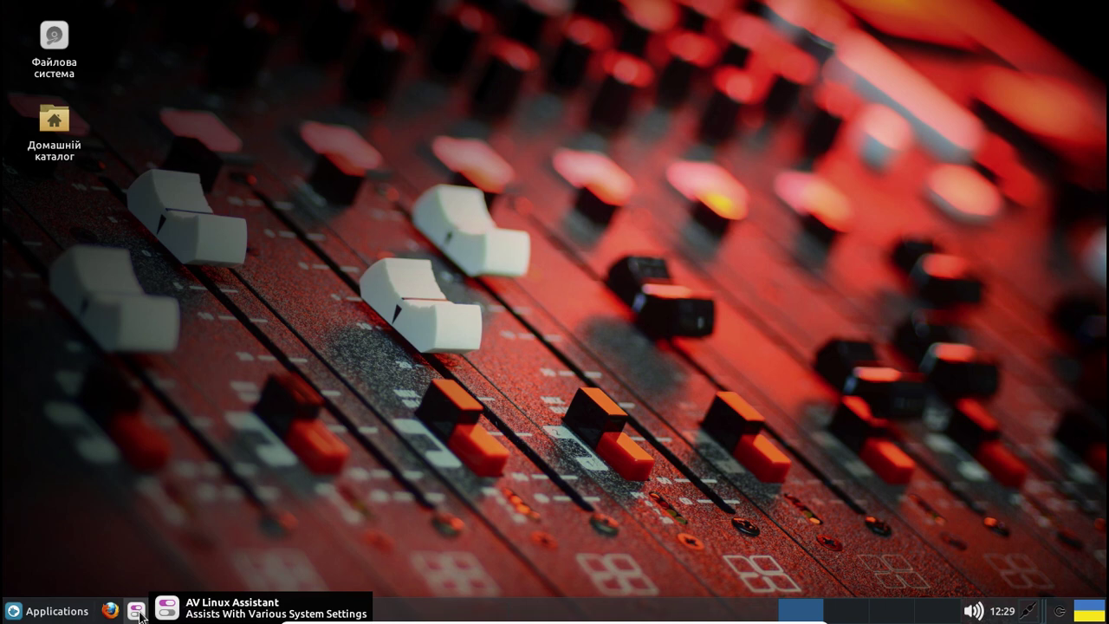
click(136, 611)
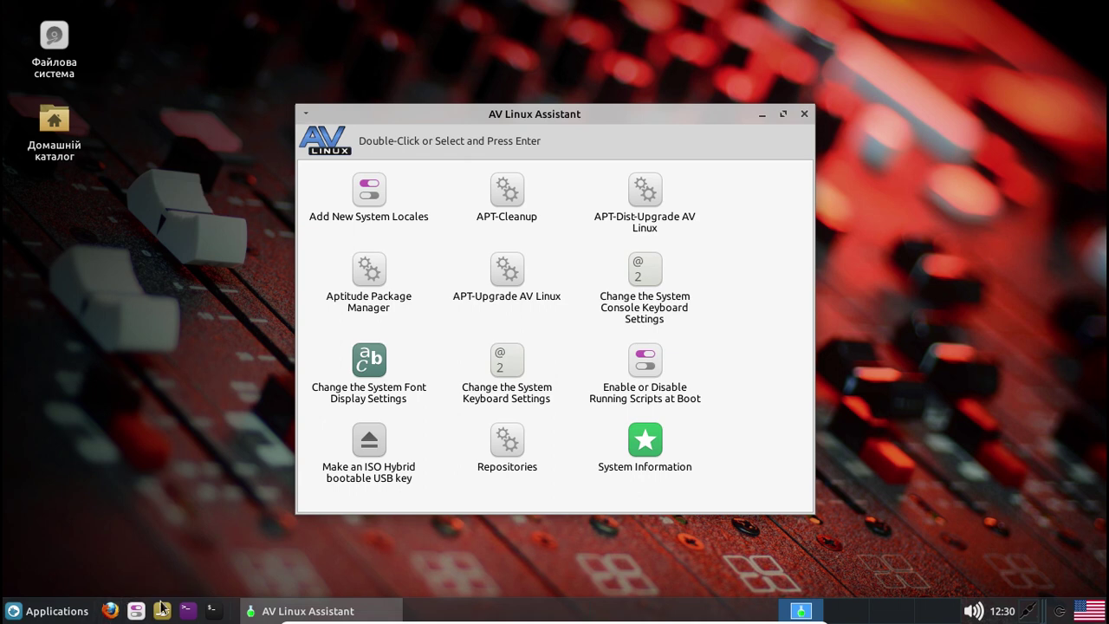
click(804, 115)
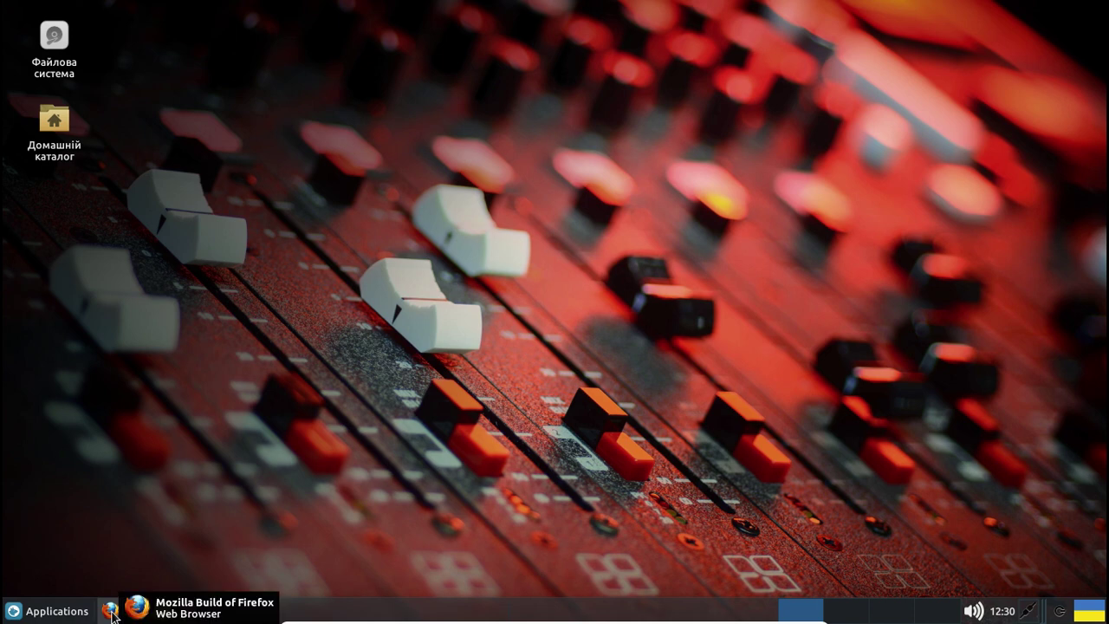
Launch Firefox, make it the default browser, and check About Firefox shows version 52.0.2
click(111, 610)
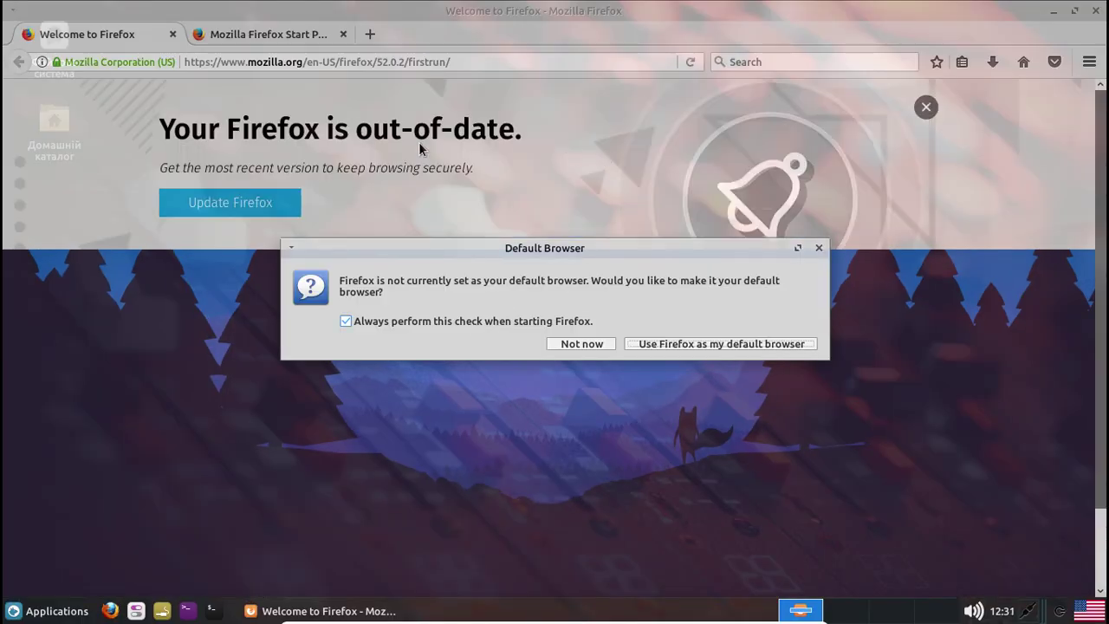
click(716, 345)
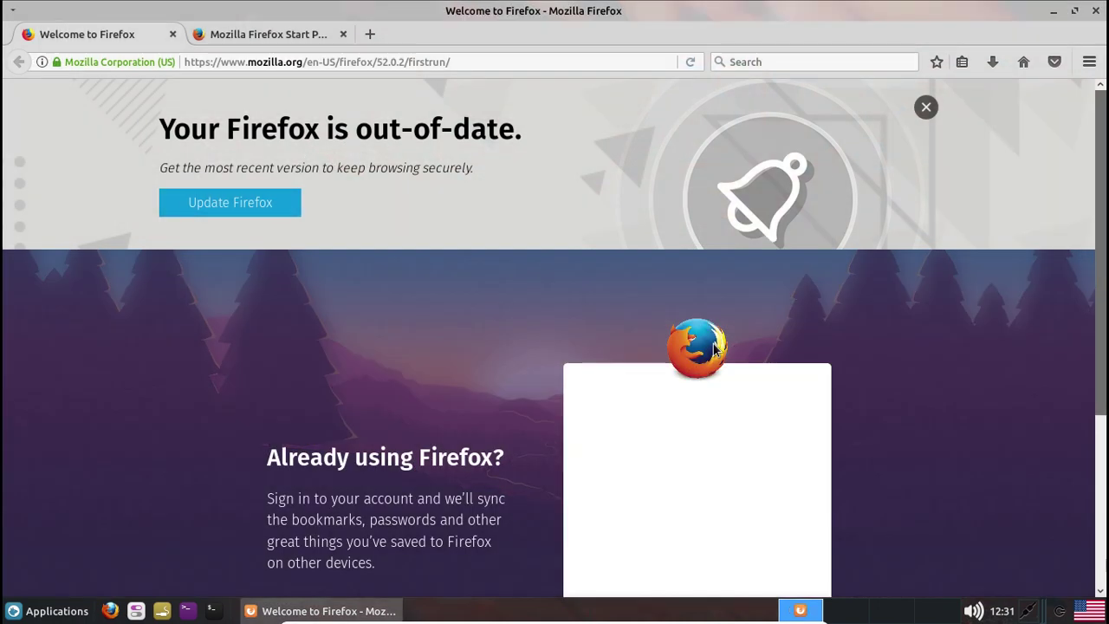
click(1089, 63)
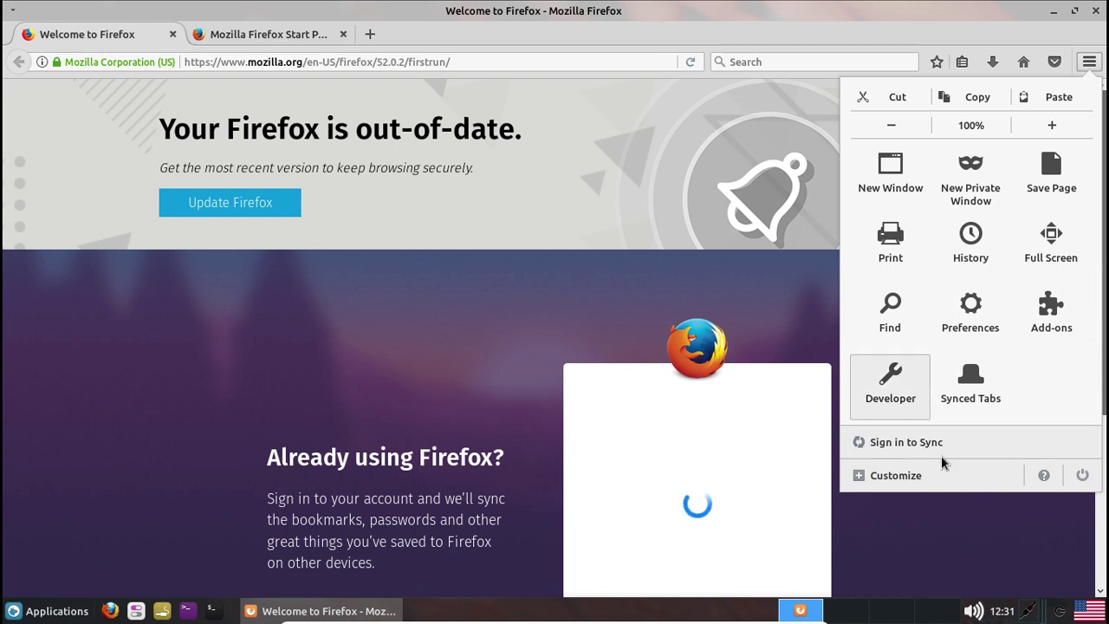
click(1045, 476)
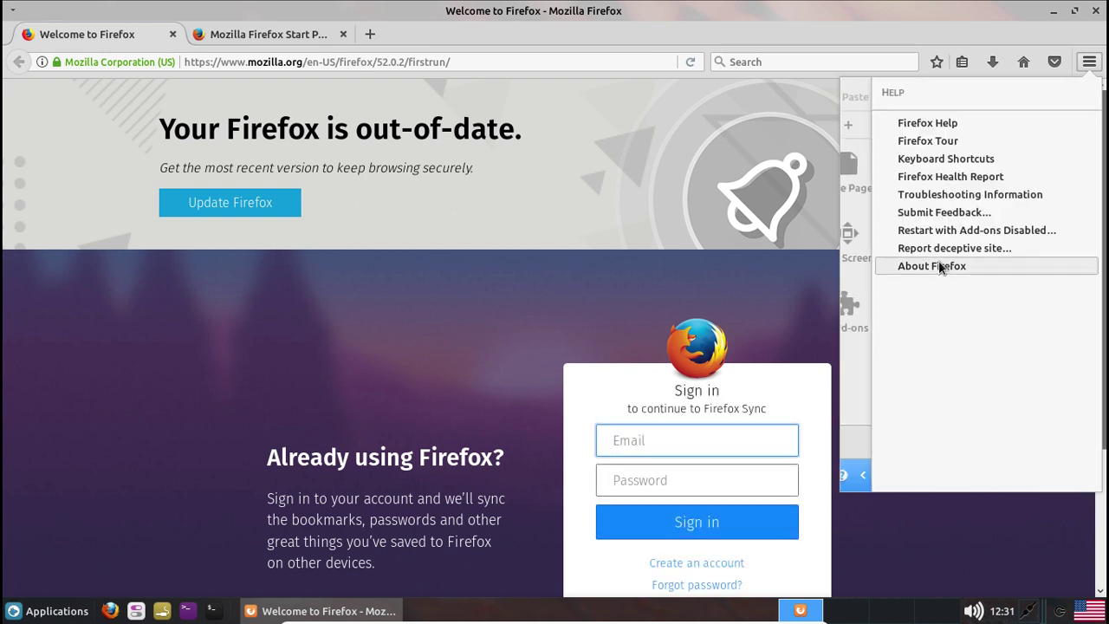
click(939, 265)
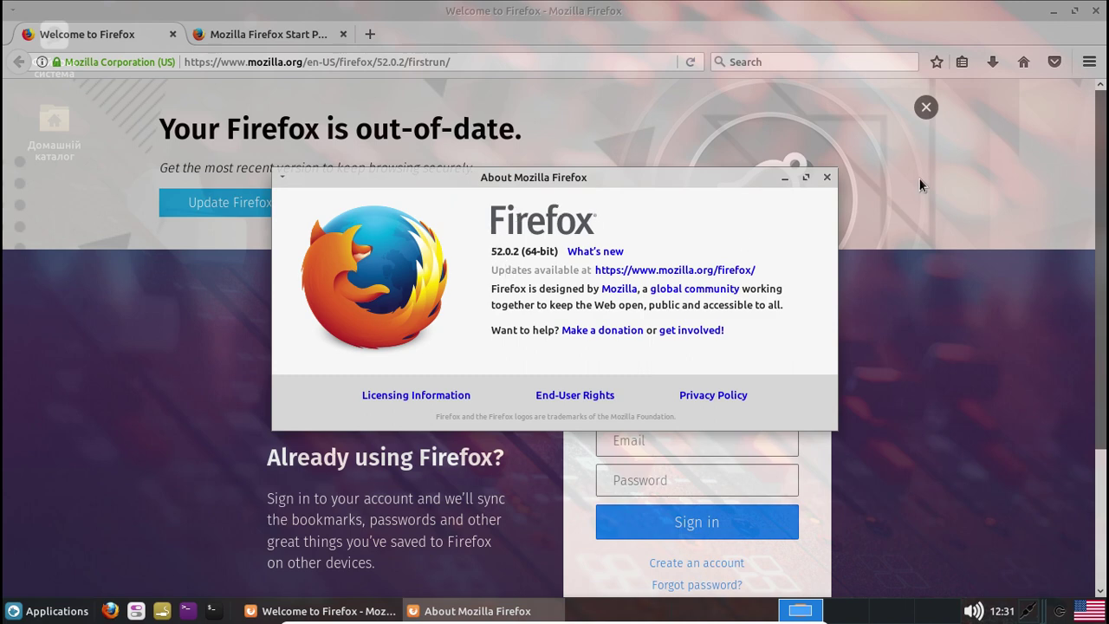
click(826, 178)
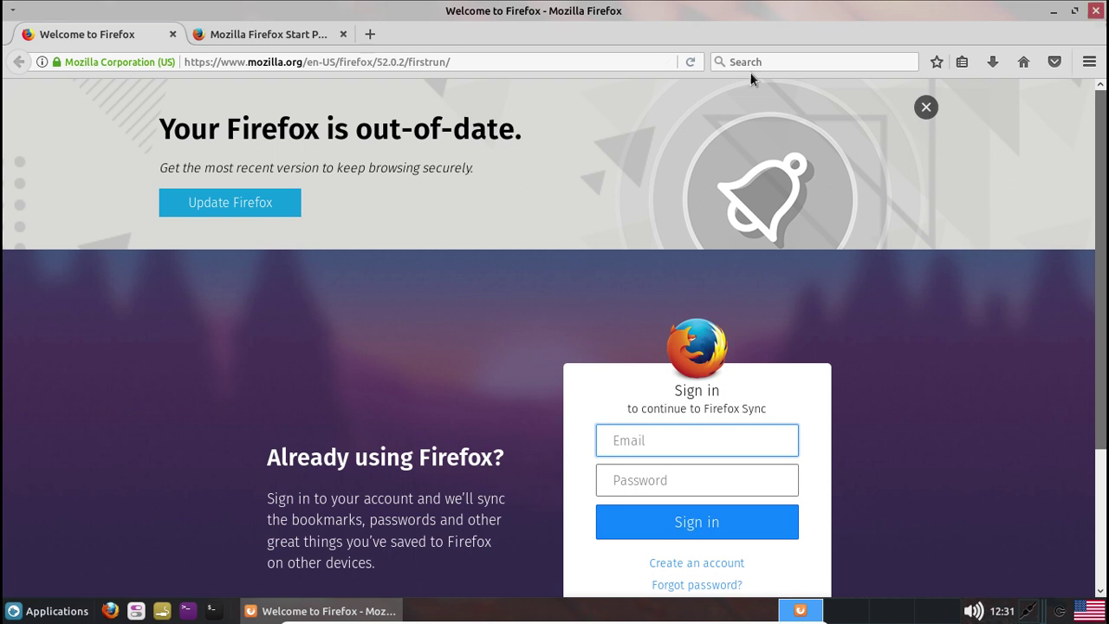
Close Firefox and both its tabs, turning off the multi-tab close warning
click(1096, 9)
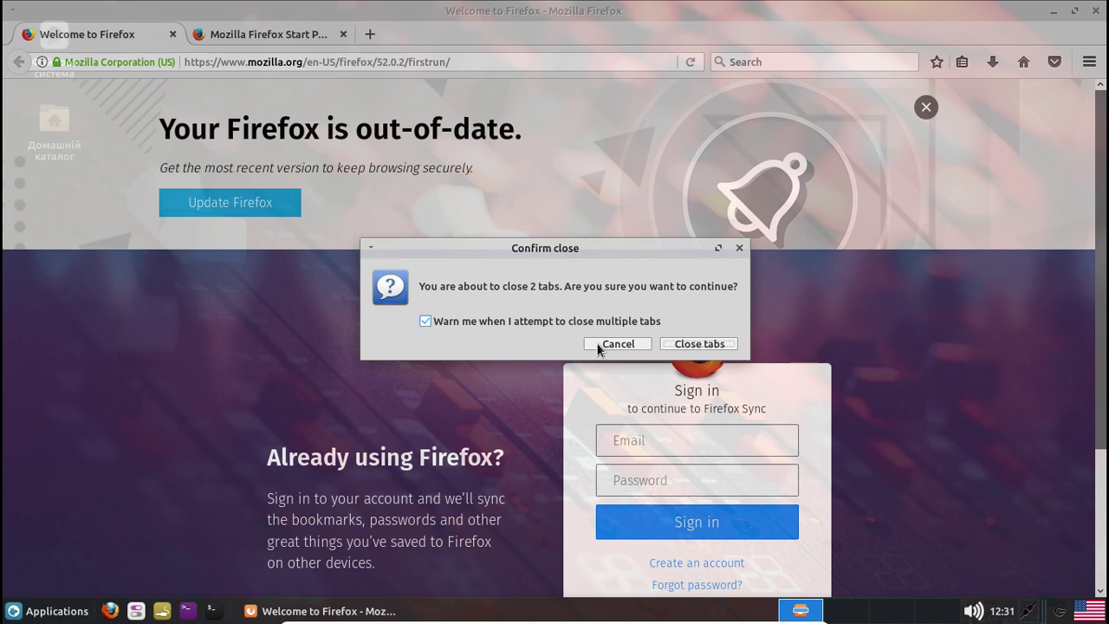
click(426, 322)
click(715, 344)
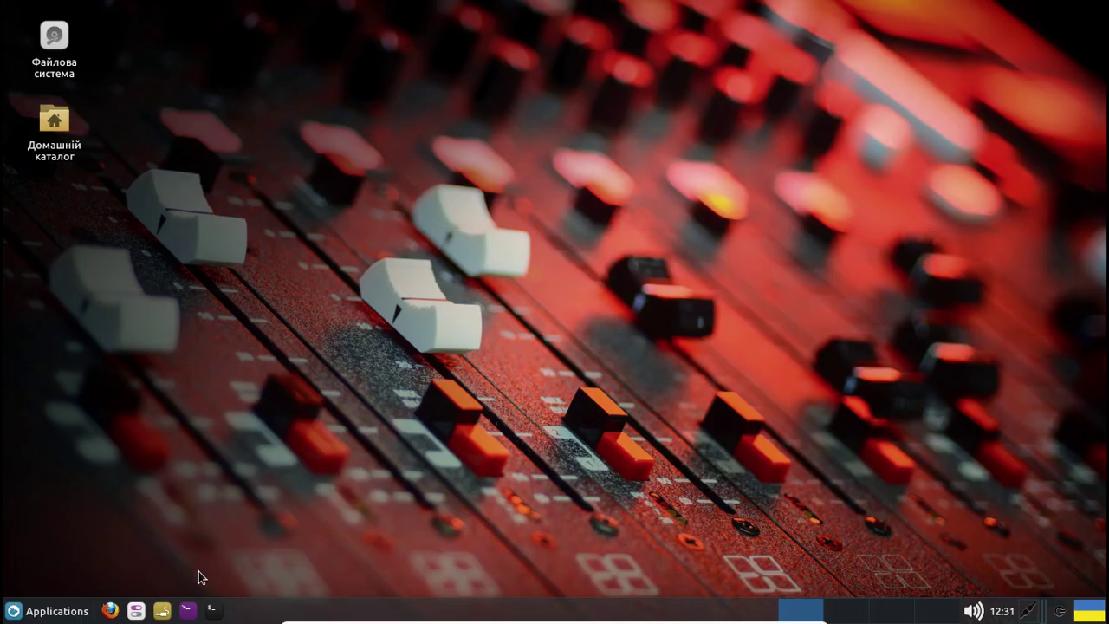
click(216, 615)
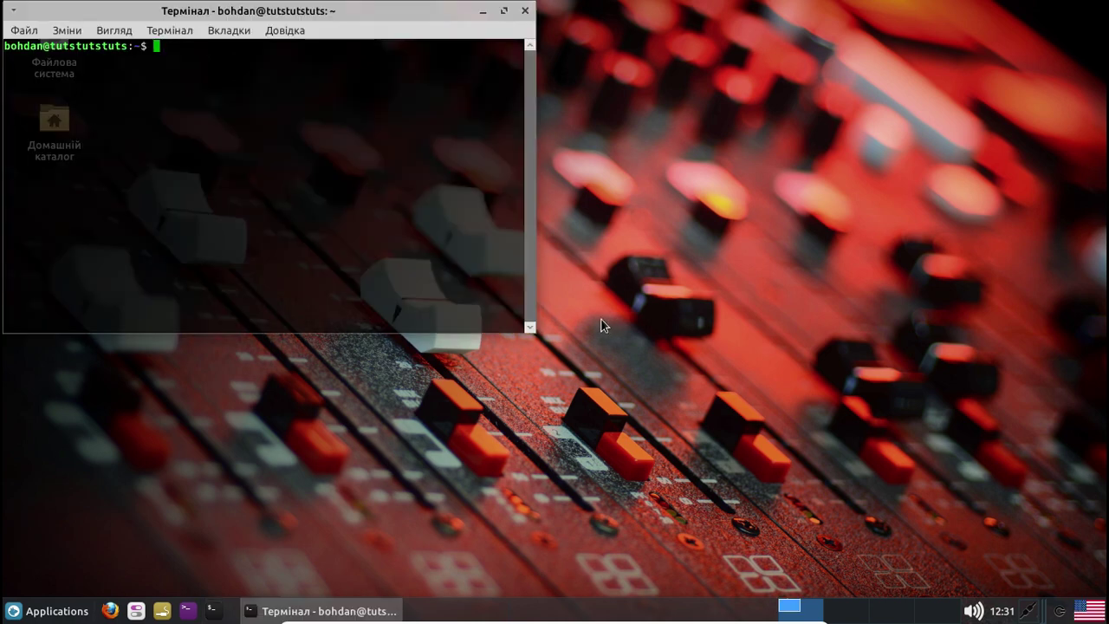
Run sudo apt update with the account password, centring the terminal while lists refresh
text(sudo apt update)
key(Return)
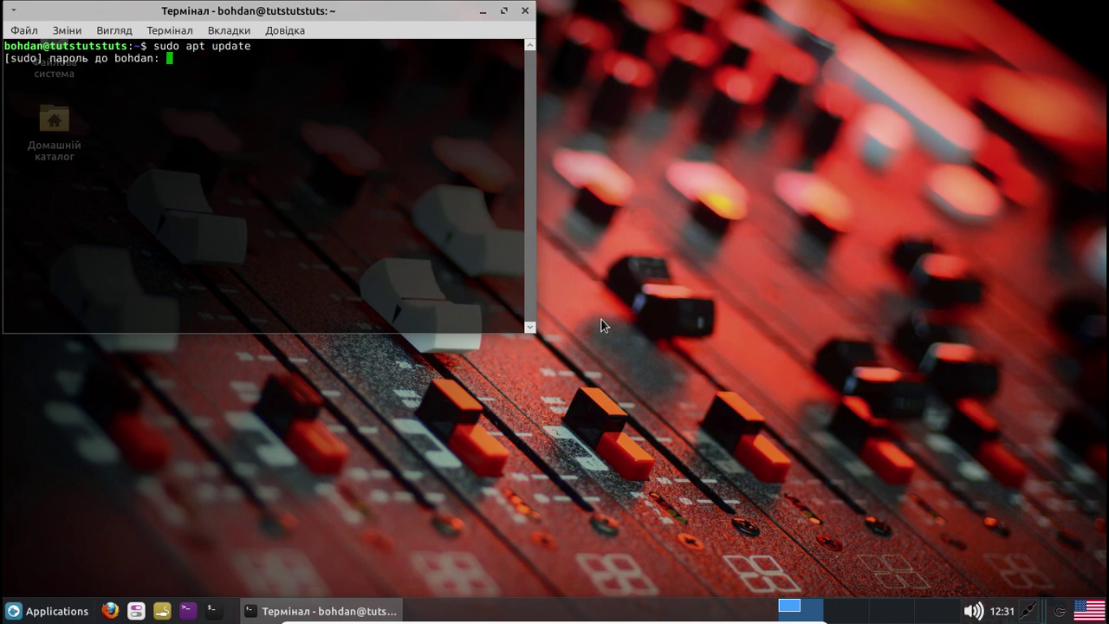
key(Return)
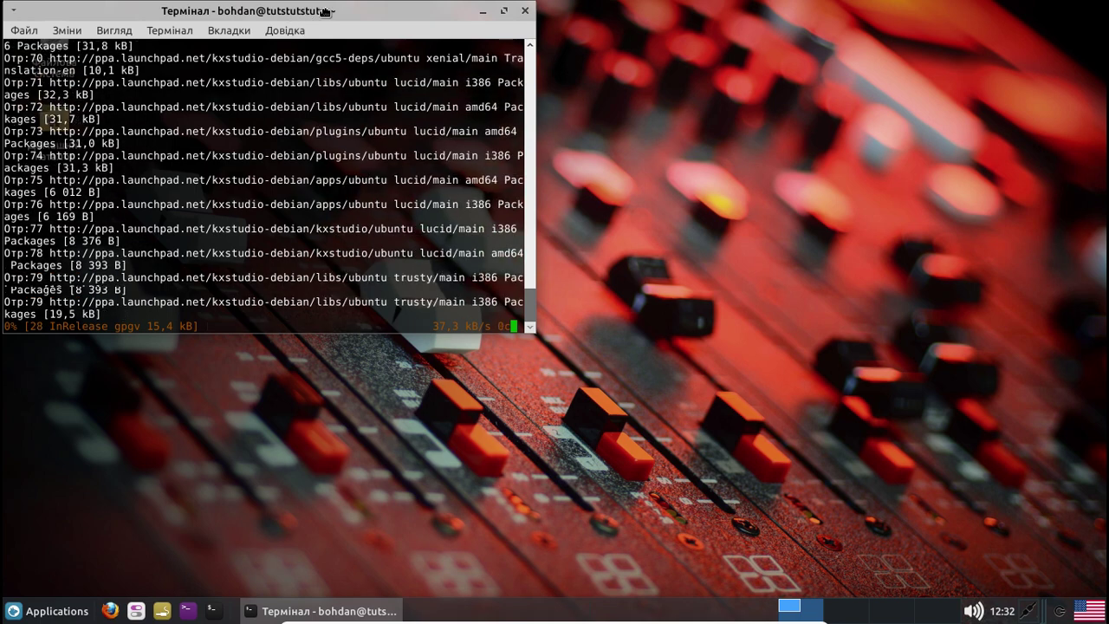
drag(321, 12, 567, 86)
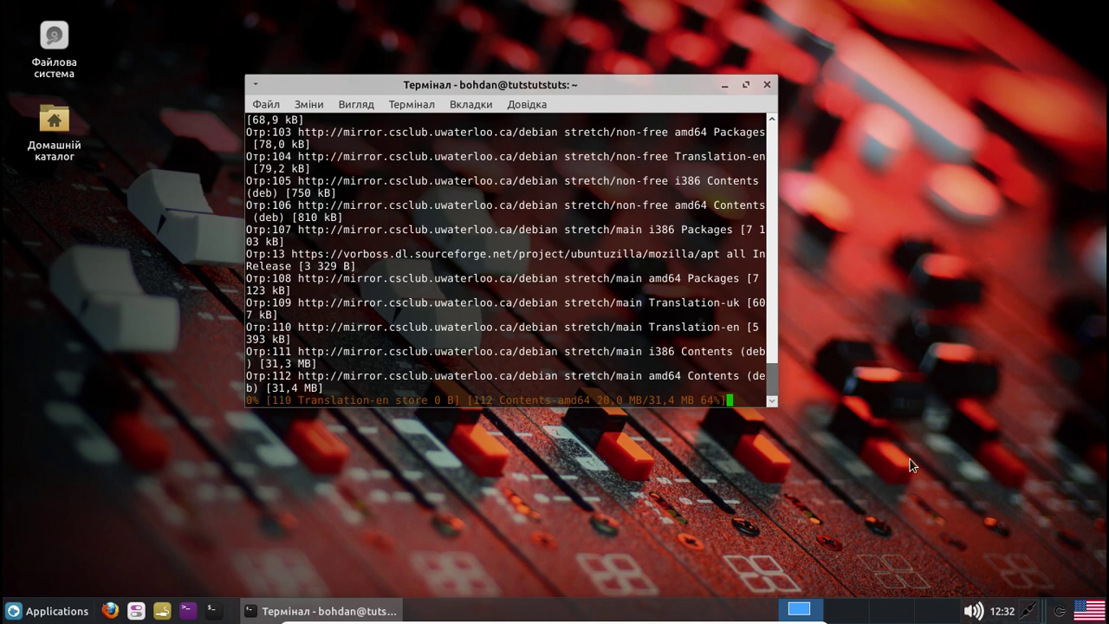
click(656, 526)
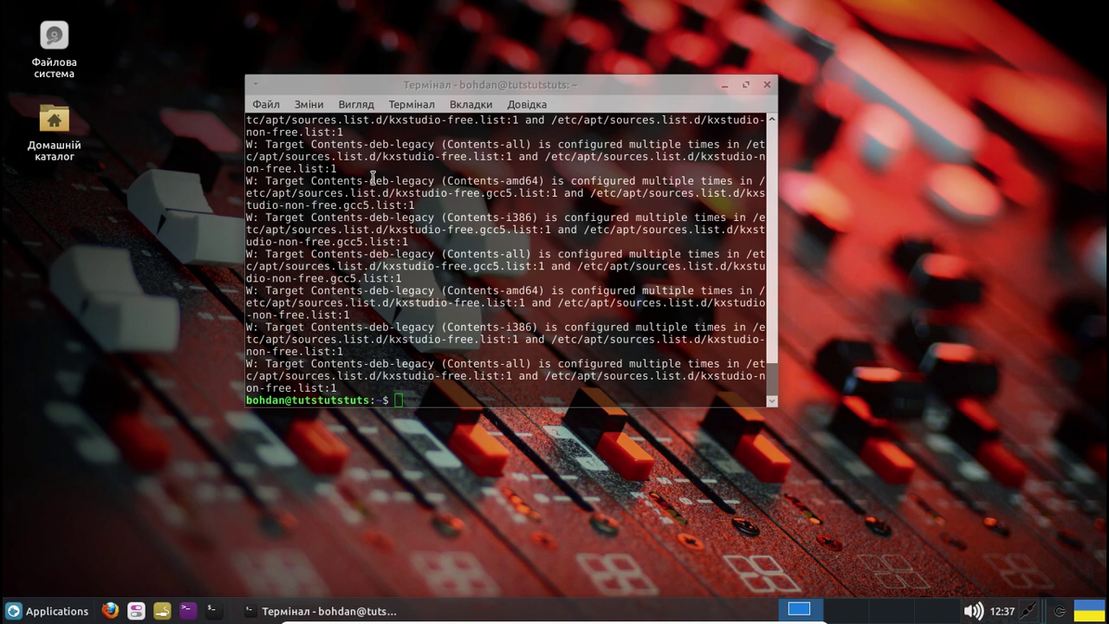
Run 'sudo apt full-upgrade -y' in the terminal and scroll back through its download output
click(445, 400)
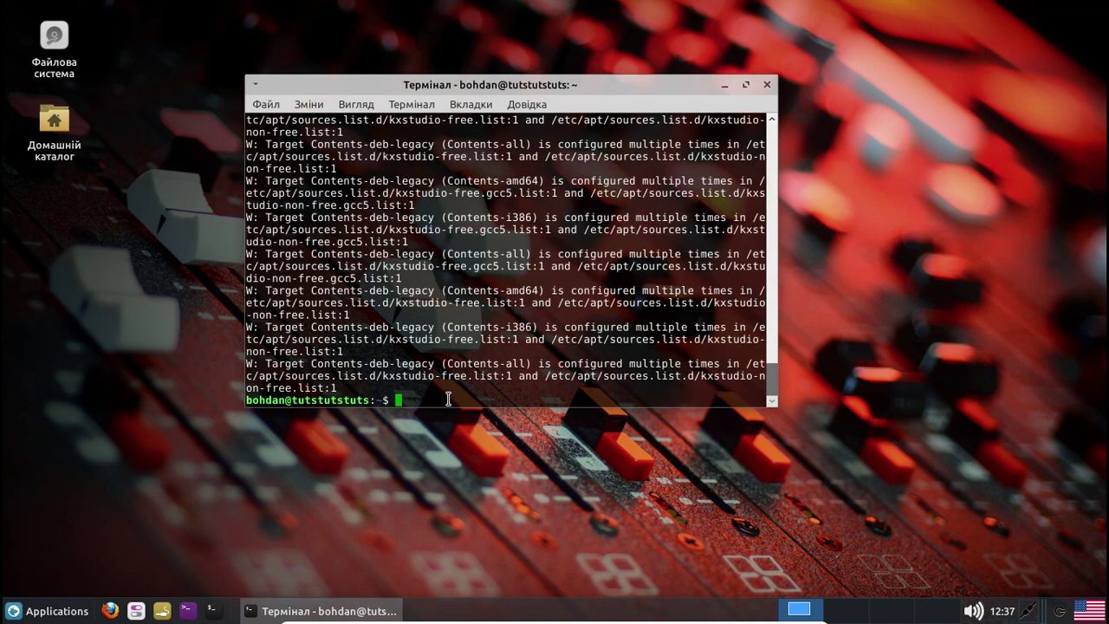
text(sudo apt full-upgrade -y)
key(Return)
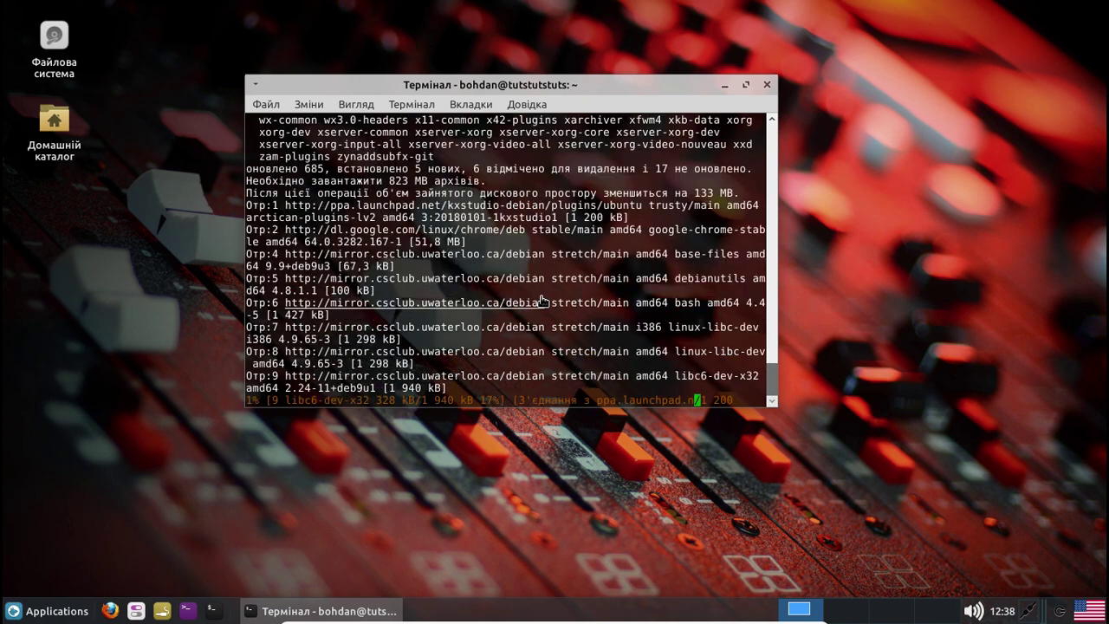
scroll(542, 301, up, 5)
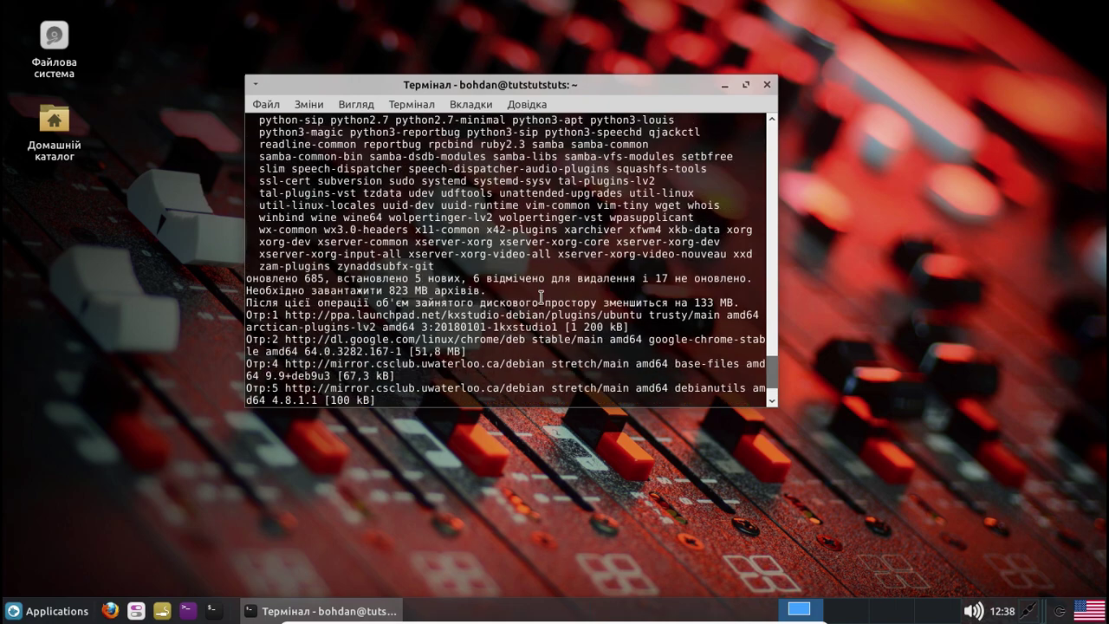
scroll(542, 301, up, 5)
scroll(541, 300, up, 5)
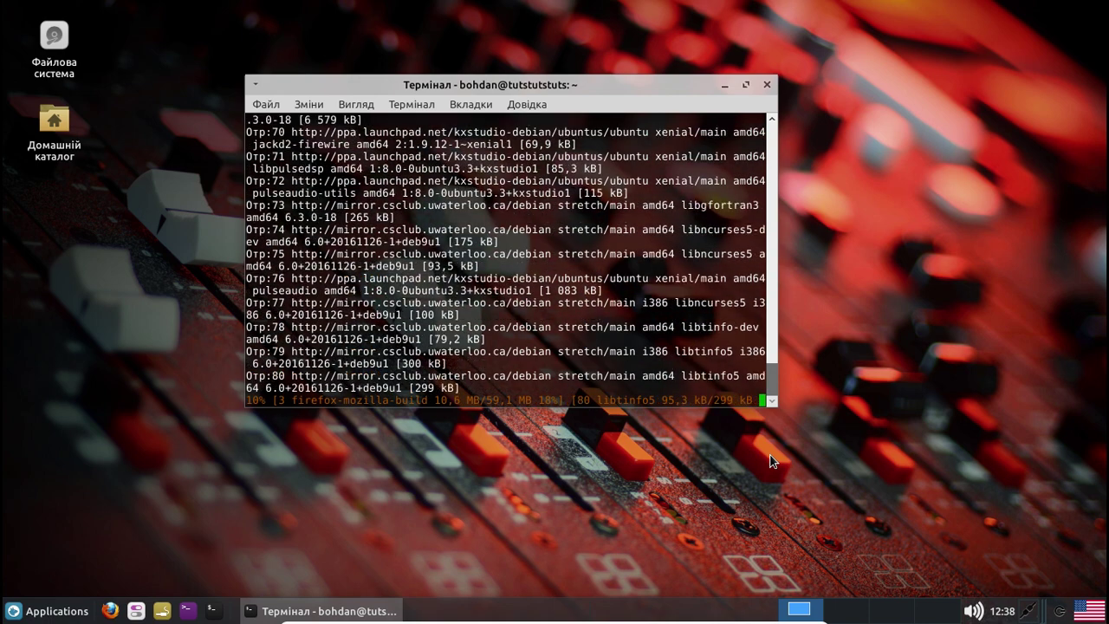
click(1045, 452)
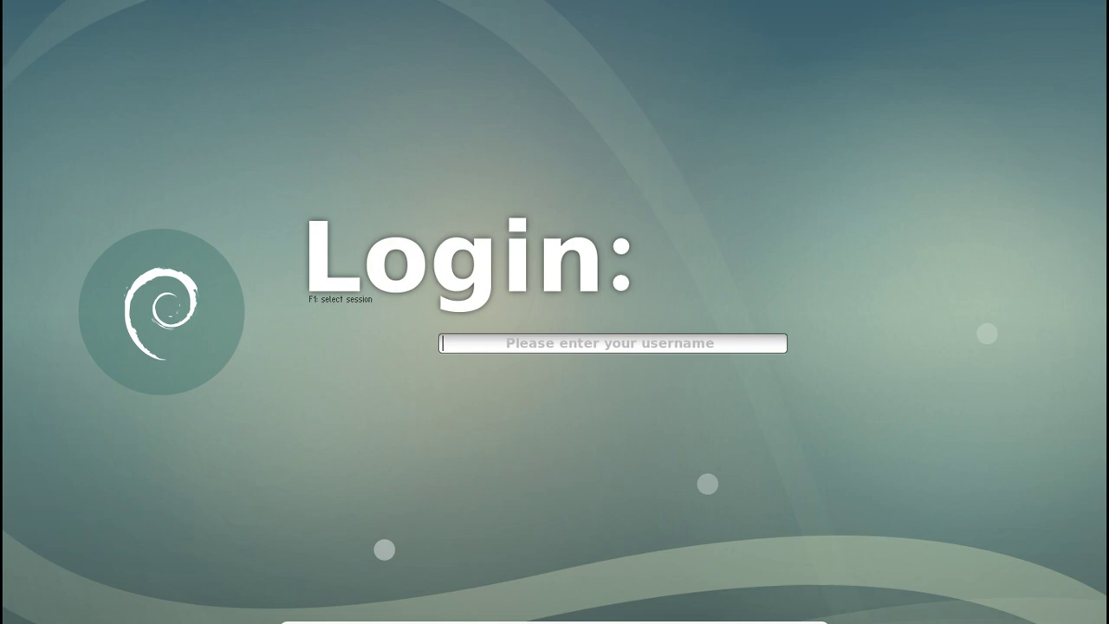
Enter the user's account name at the Login screen, fixing a typo, and log in
text(bod)
key(BackSpace)
text(hdan)
key(Return)
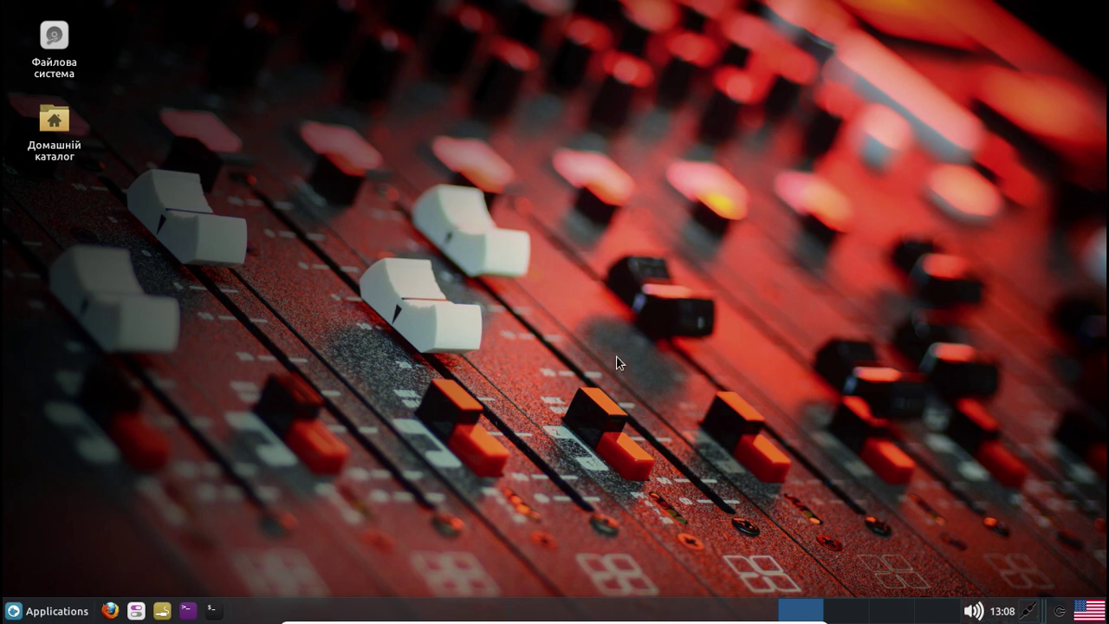
click(214, 611)
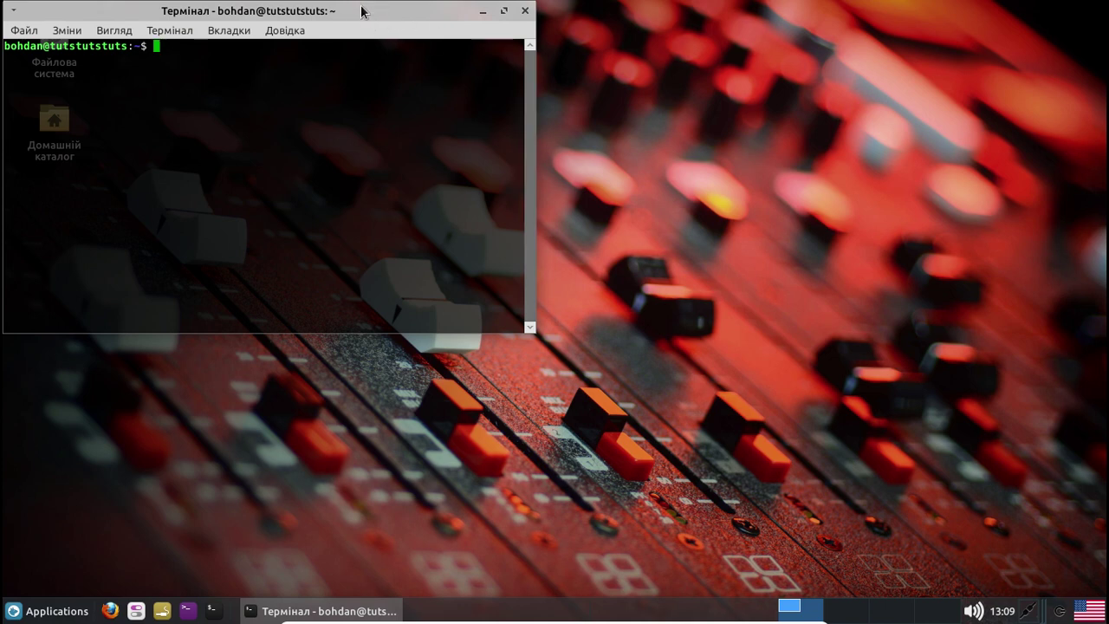
drag(362, 11, 572, 91)
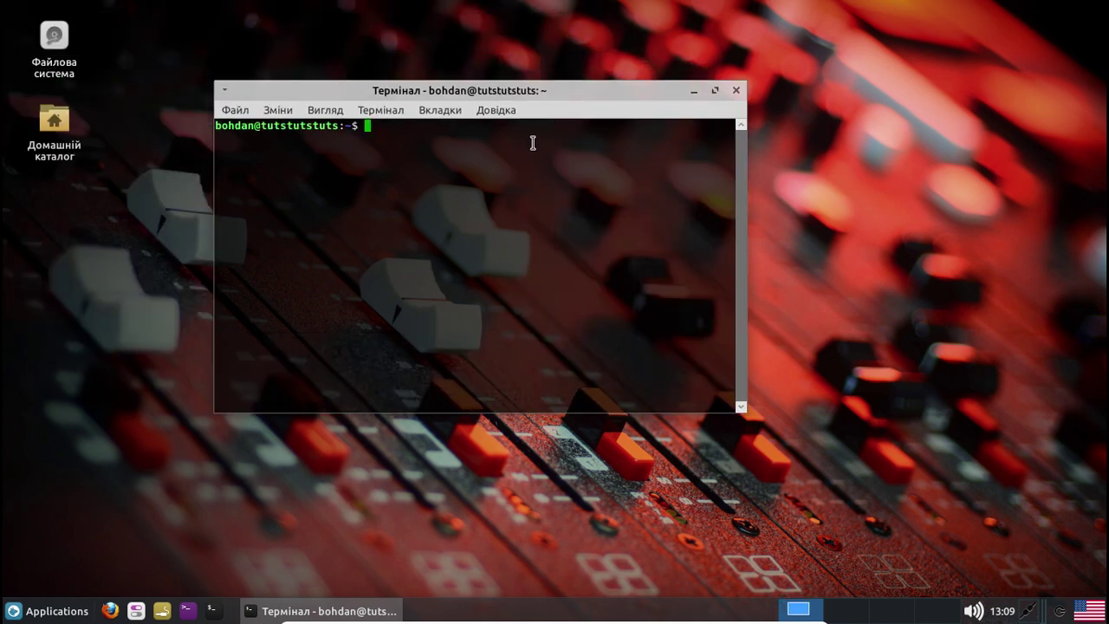
text(uname -a)
key(Return)
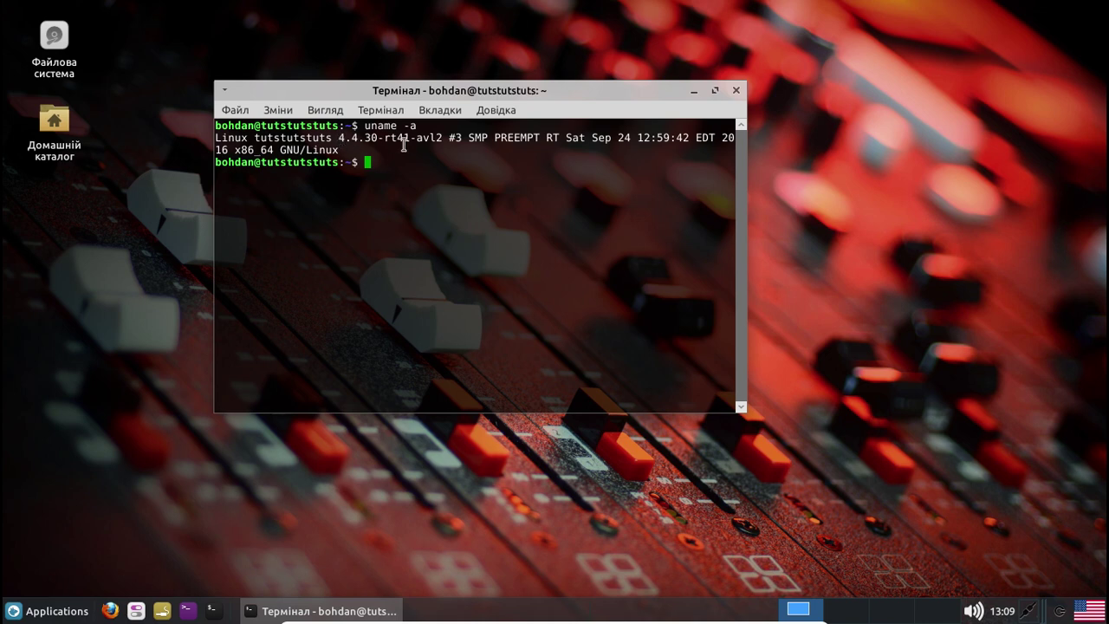
drag(417, 142, 447, 143)
click(450, 180)
click(735, 91)
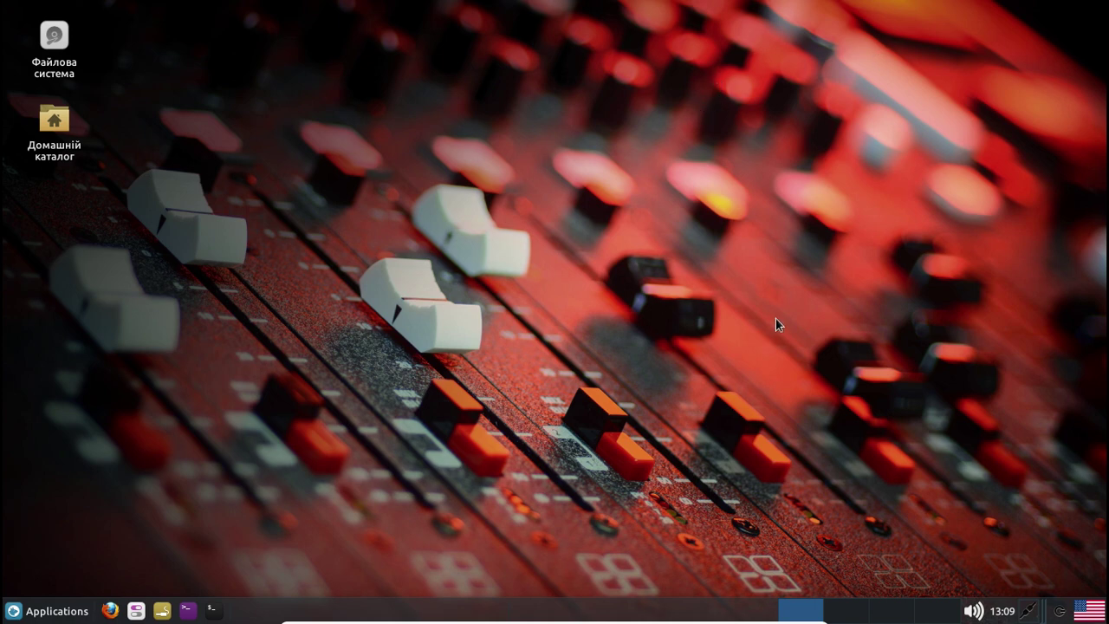
Enlarge the Whisker Applications menu, browse Графіка and Інструменти, and launch Диспетчер задач
click(36, 611)
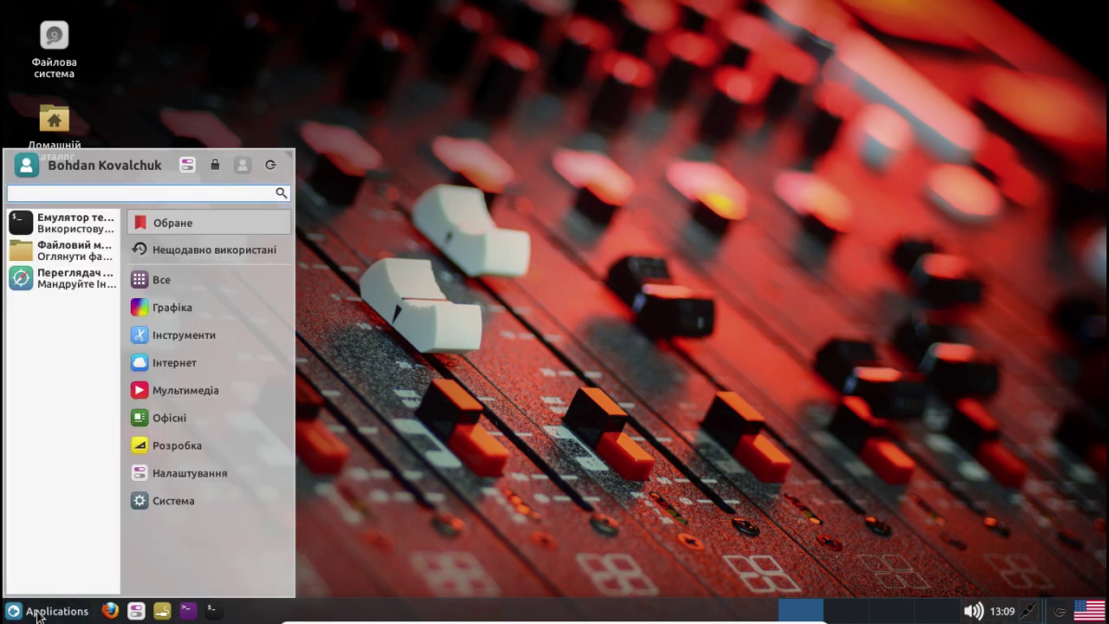
drag(299, 171, 942, 48)
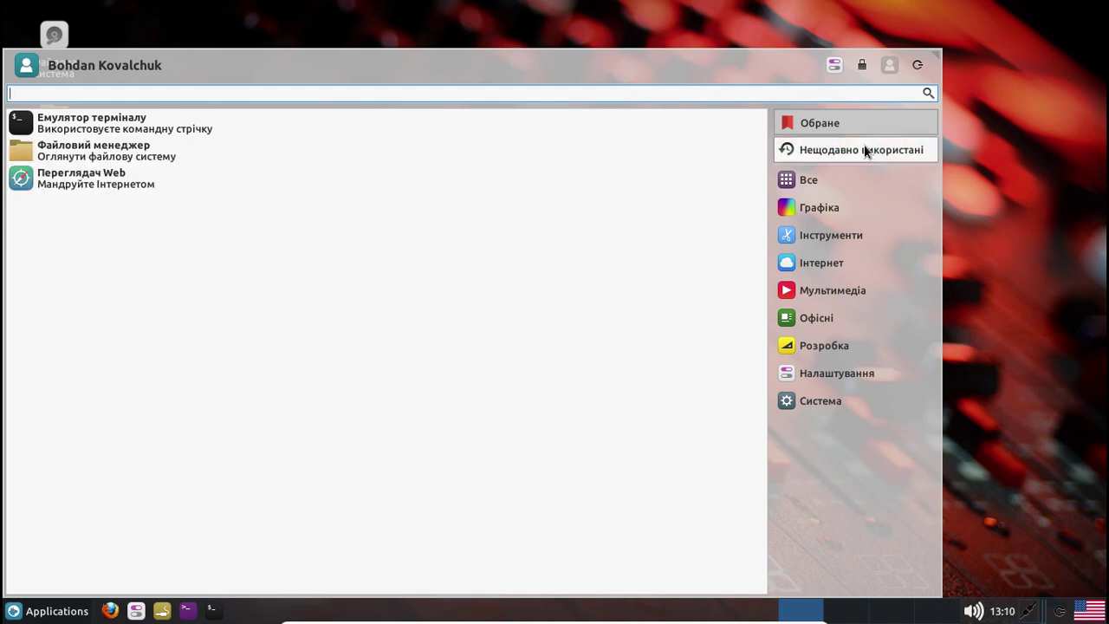
click(836, 211)
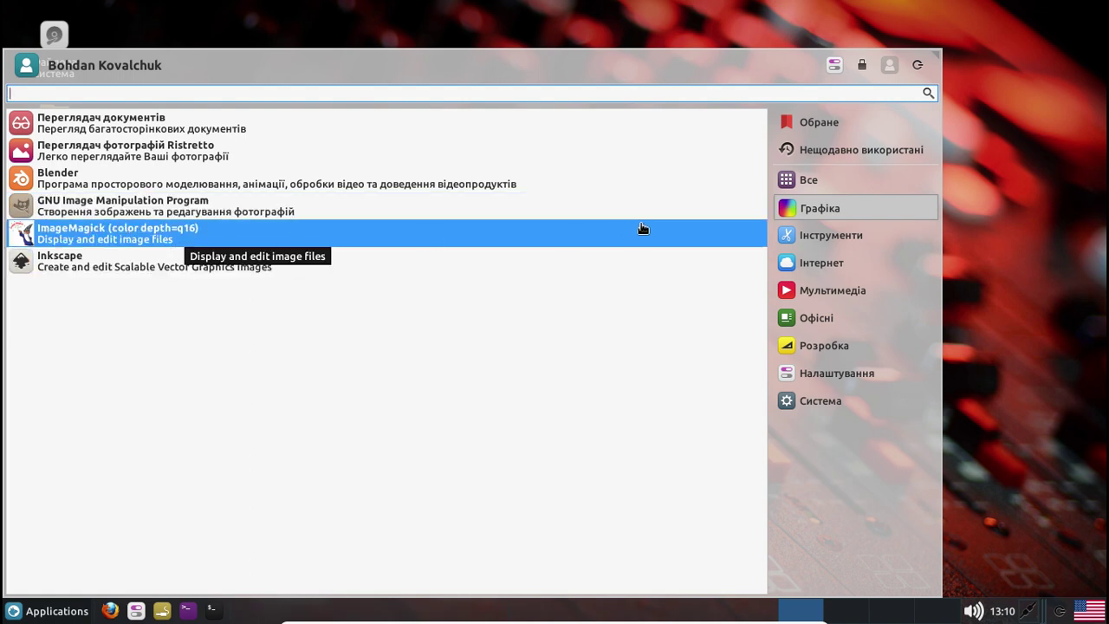
click(833, 233)
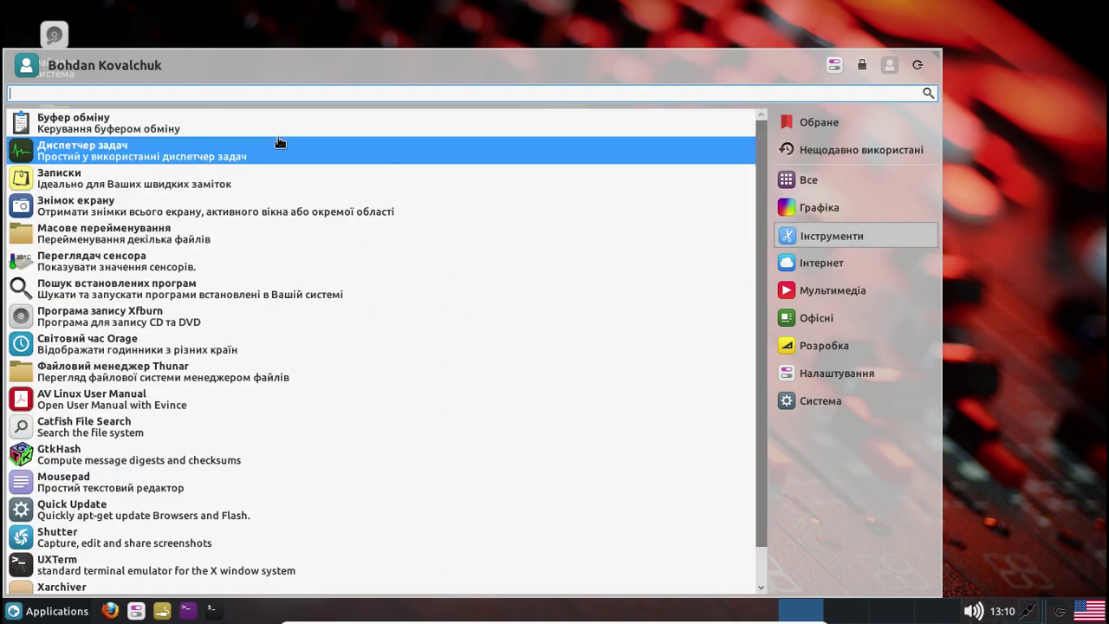
click(248, 155)
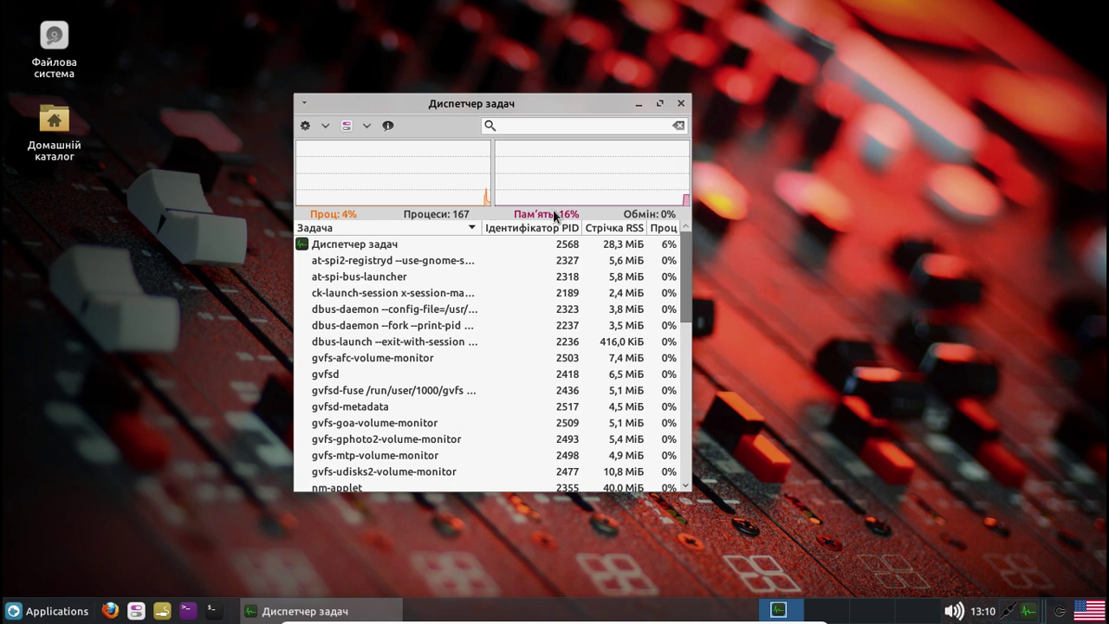
Check the Task Manager's column choices, and open then close the Alt+F2 app finder twice
click(367, 126)
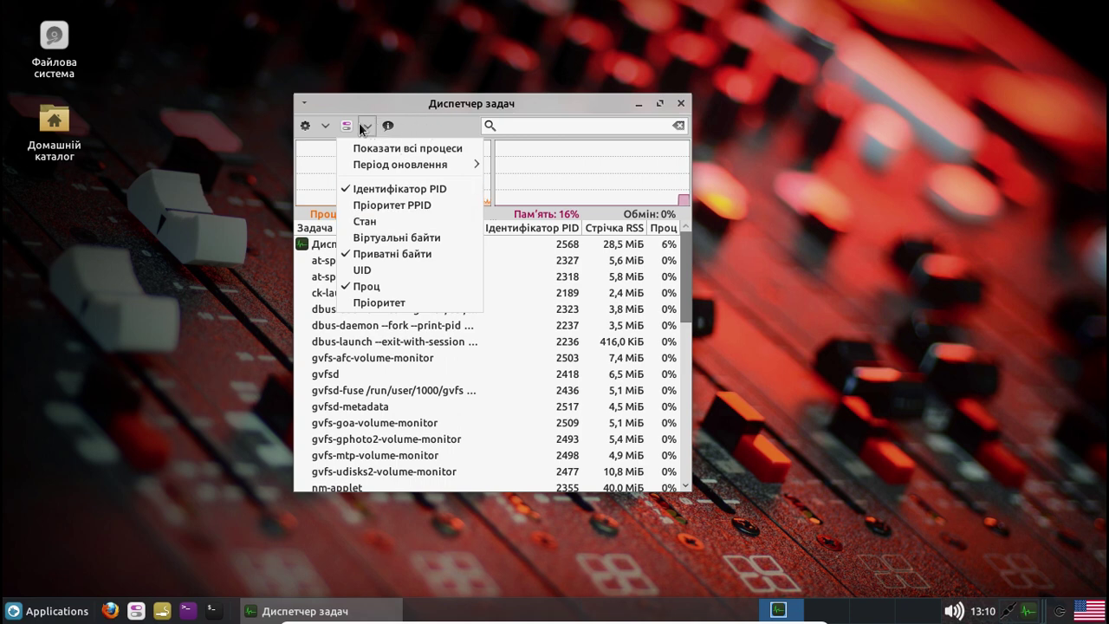
click(308, 128)
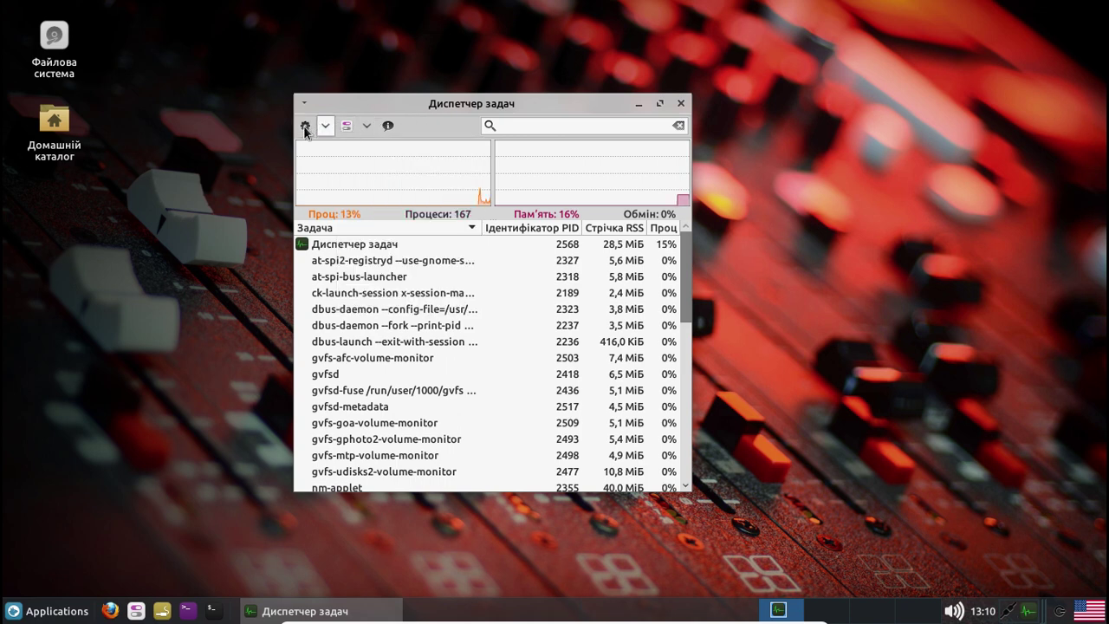
key(alt+F2)
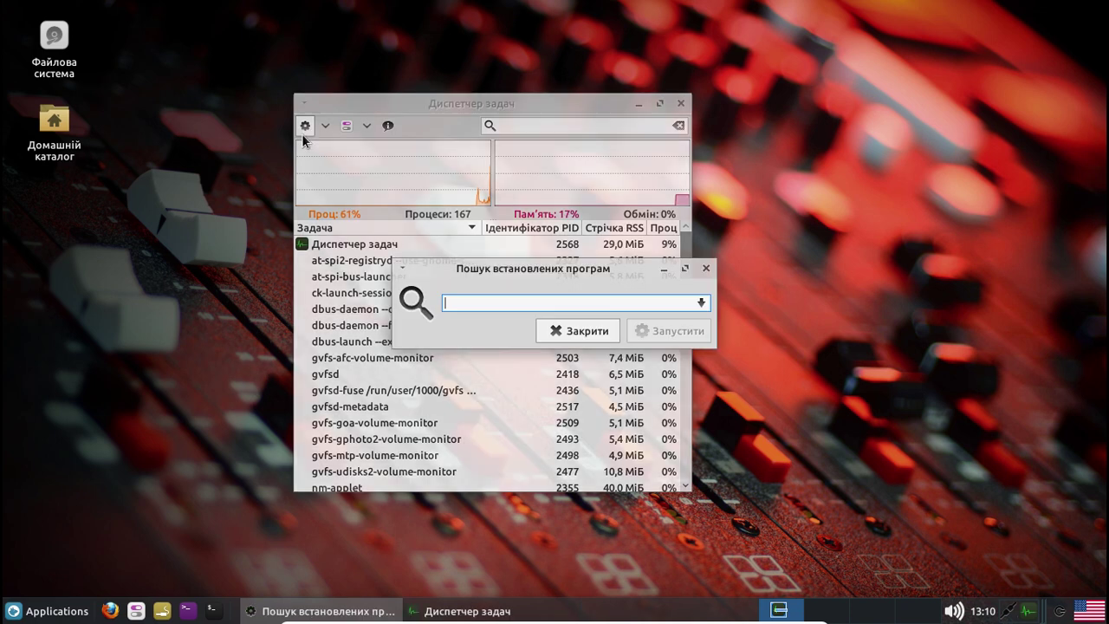
click(555, 329)
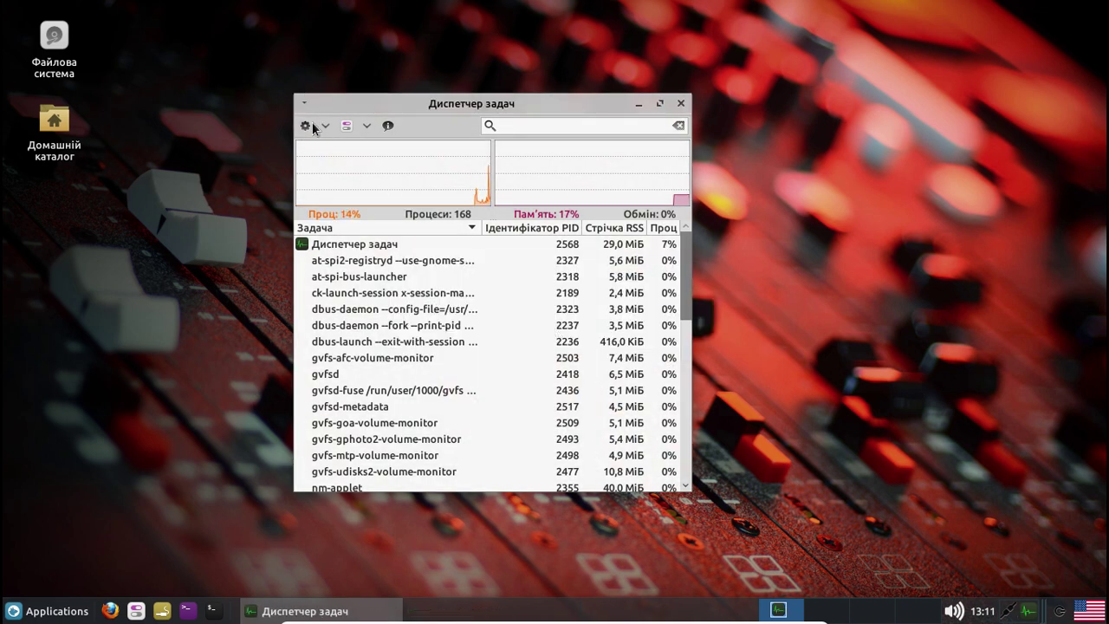
key(alt+F2)
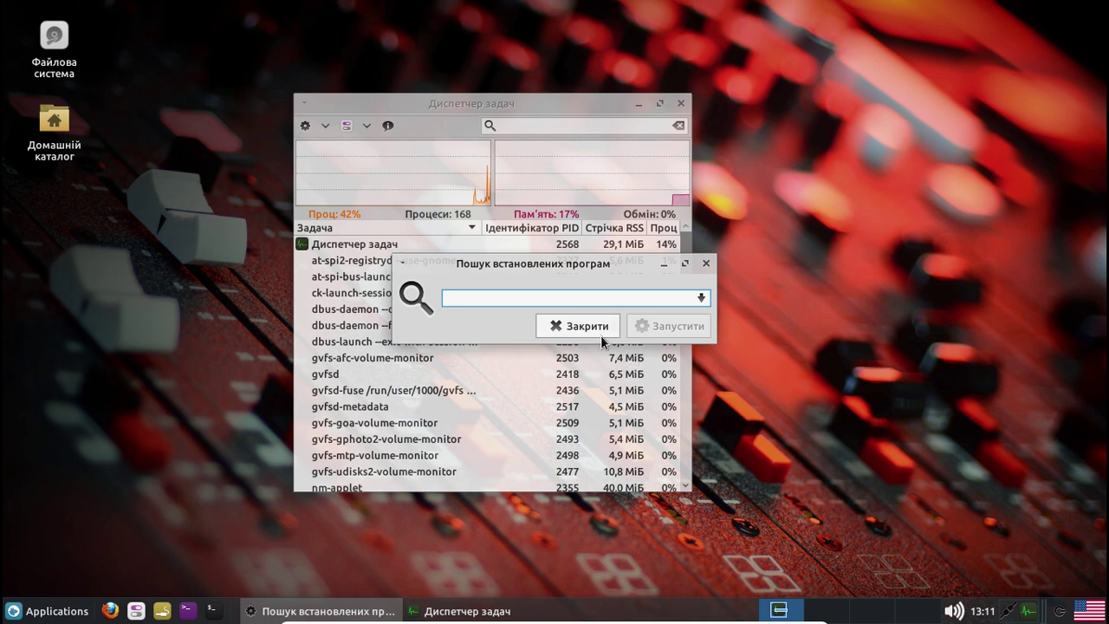
click(597, 333)
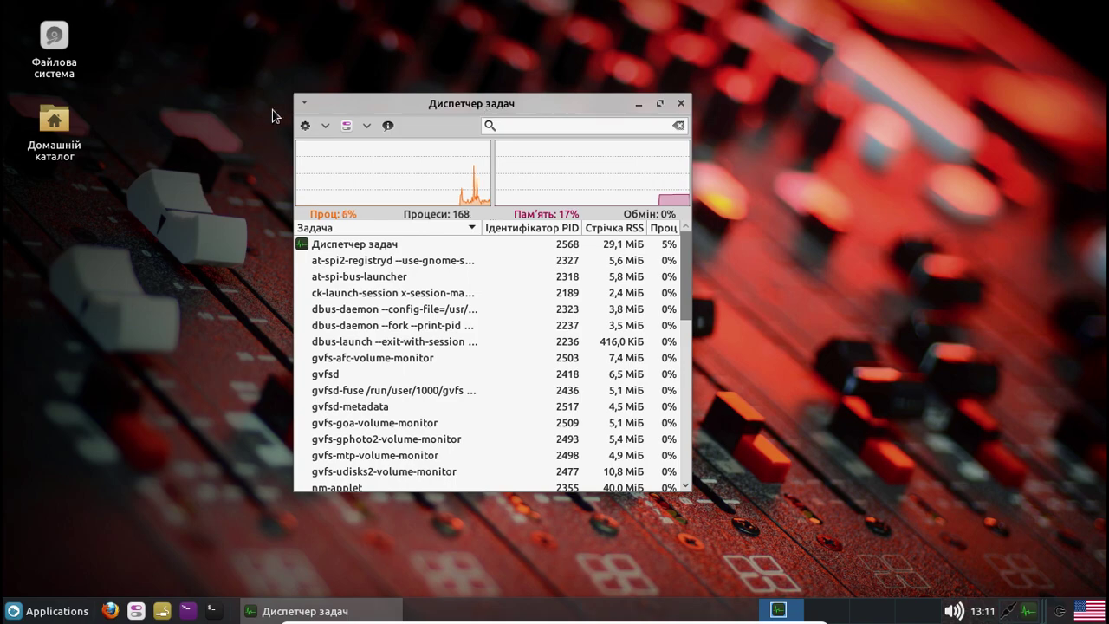
Maximise the Task Manager, review its column and quick-launch menus, then close it
right_click(410, 104)
click(433, 119)
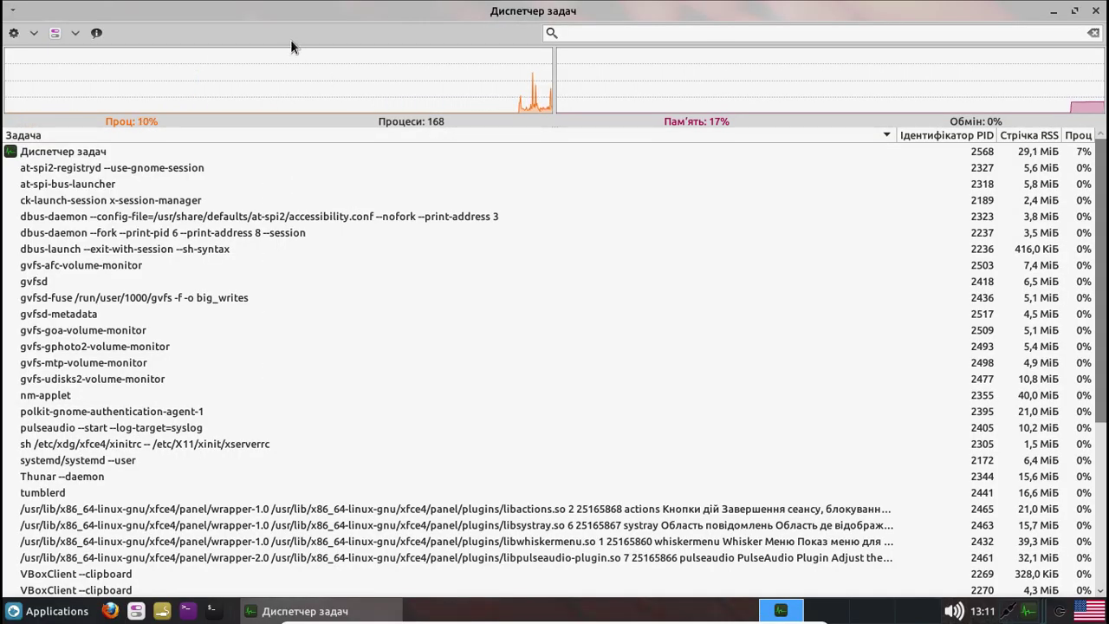
click(72, 35)
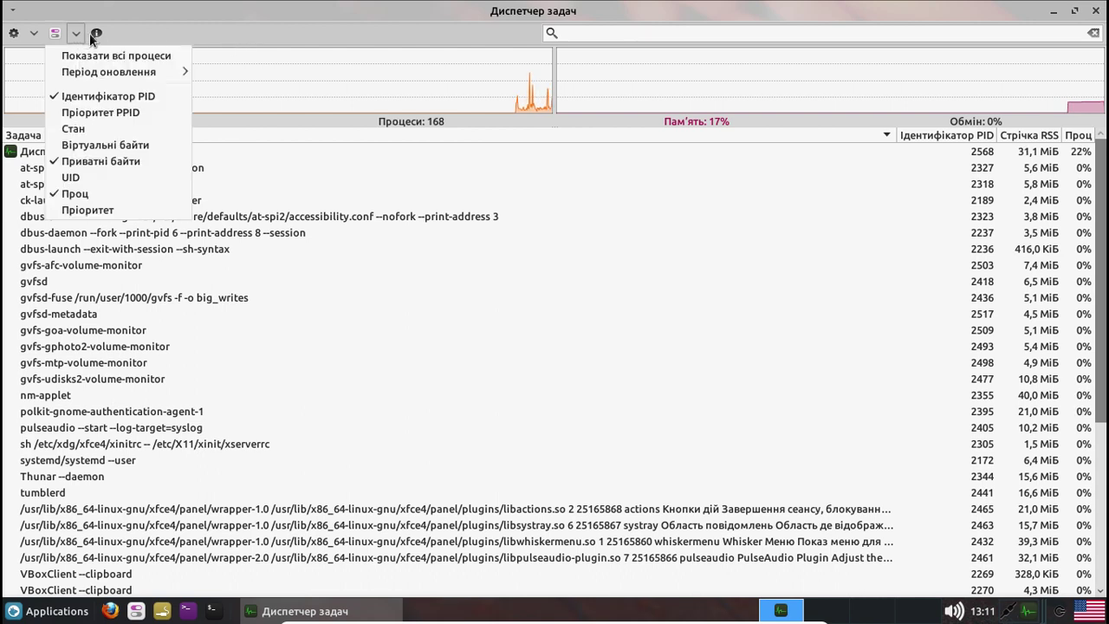
mouse_move(141, 76)
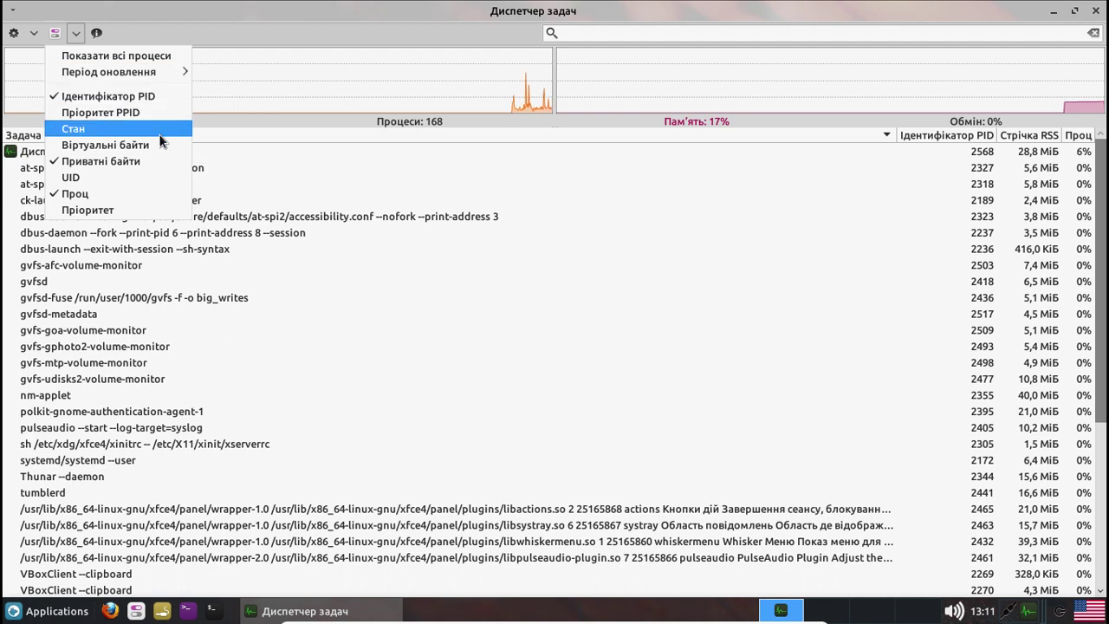
click(78, 35)
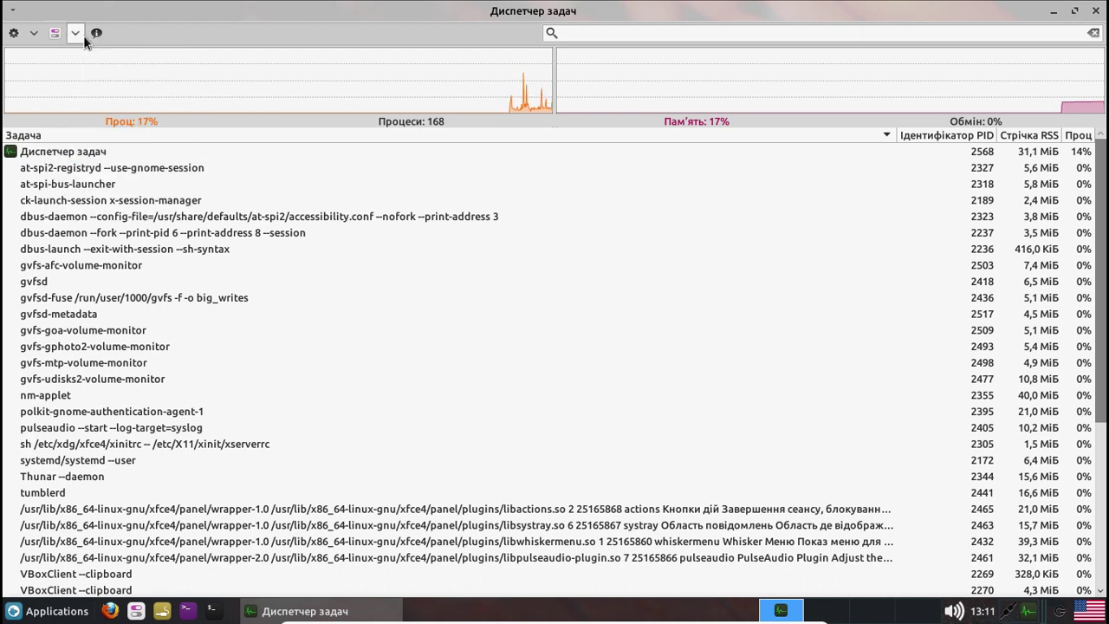
click(35, 34)
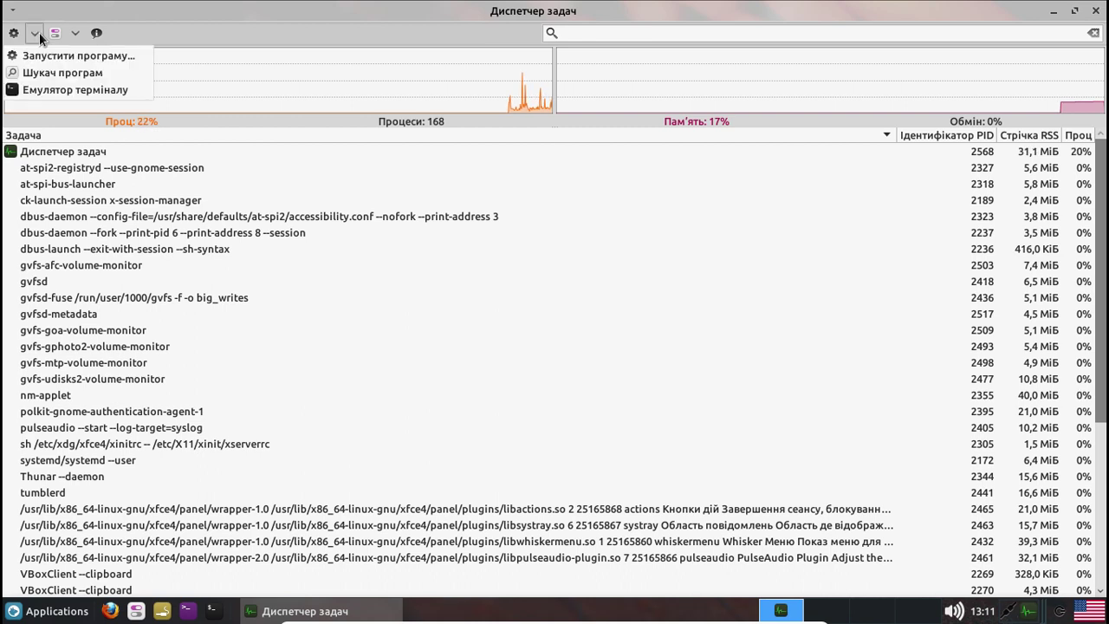
click(218, 29)
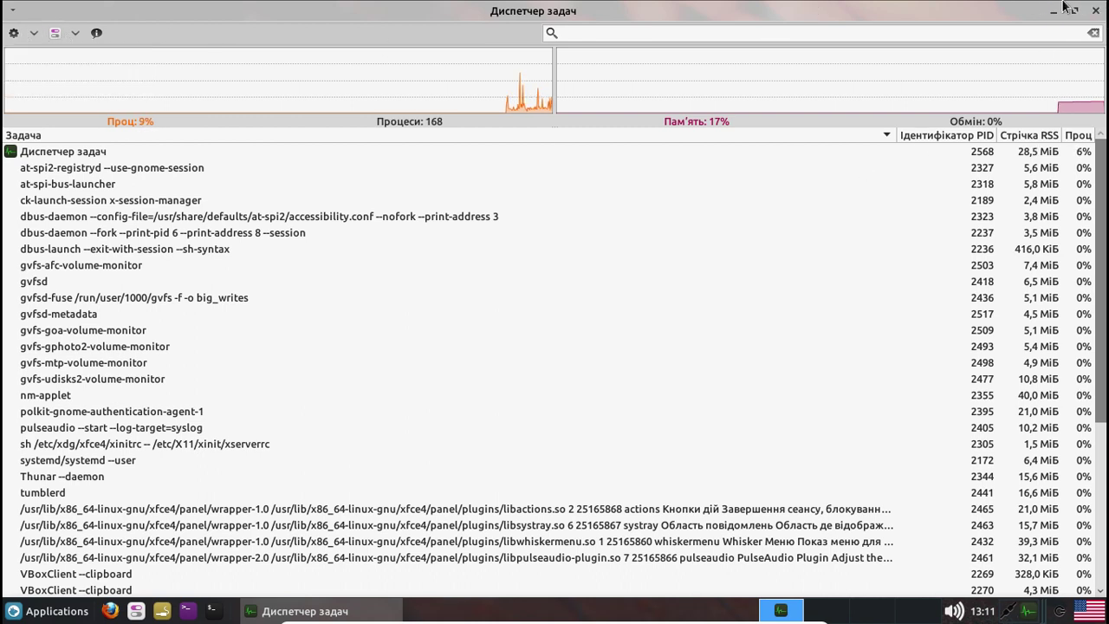
click(1098, 12)
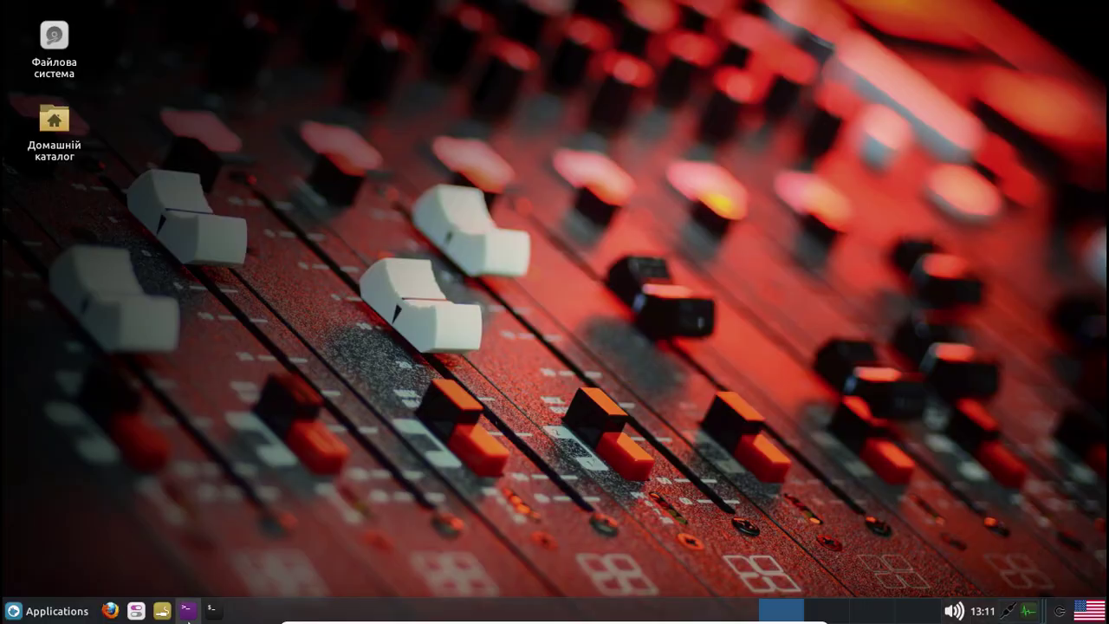
Run 'sudo apt install screenfetch -y' in a new terminal
click(216, 611)
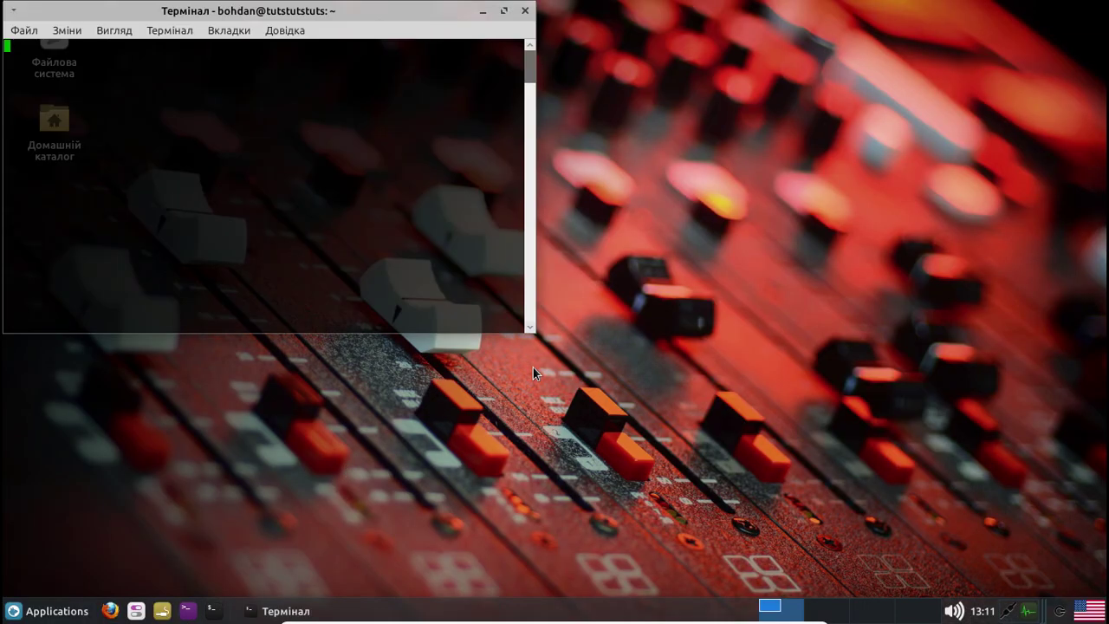
text(sudo ap)
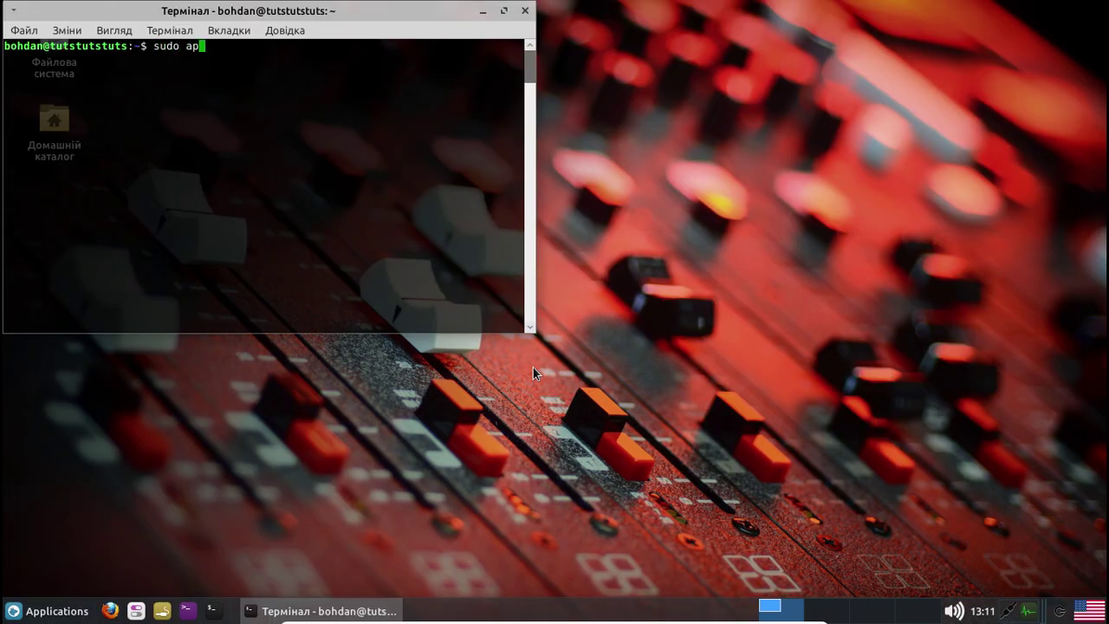
text(t install screenfetch e)
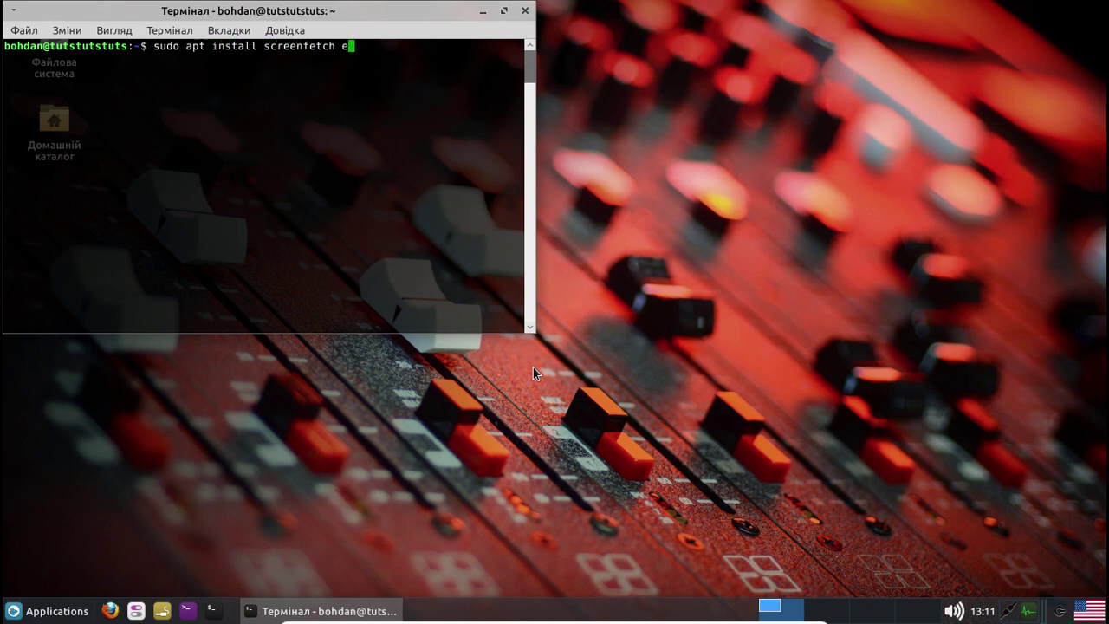
key(BackSpace)
text(-y)
key(Return)
key(Return)
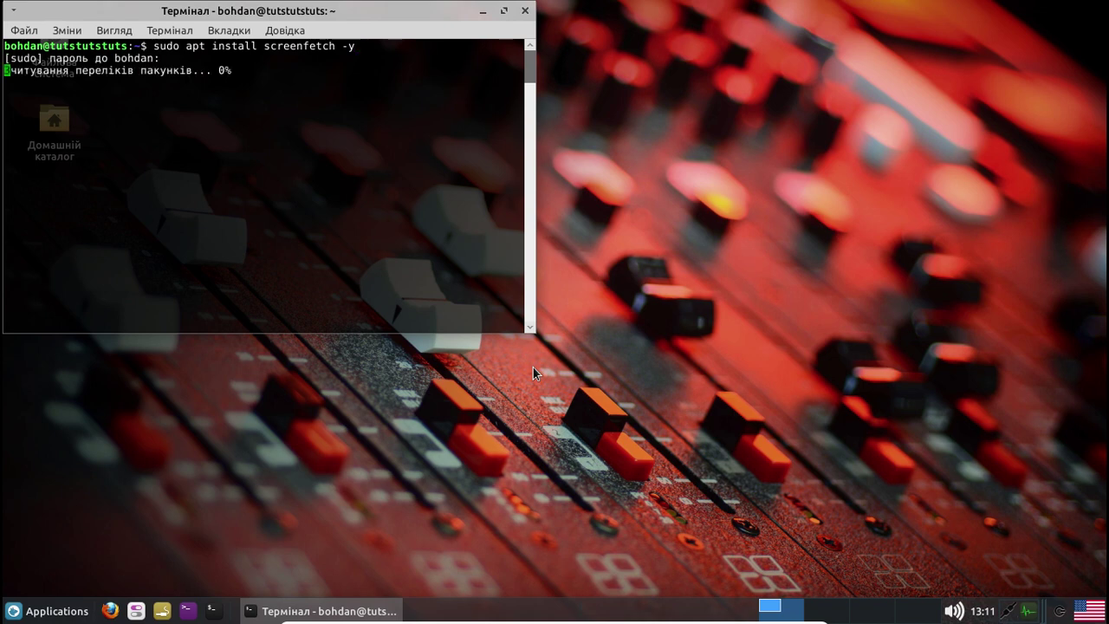
Move the terminal window and scroll through the install output back to the bottom
drag(400, 7, 596, 66)
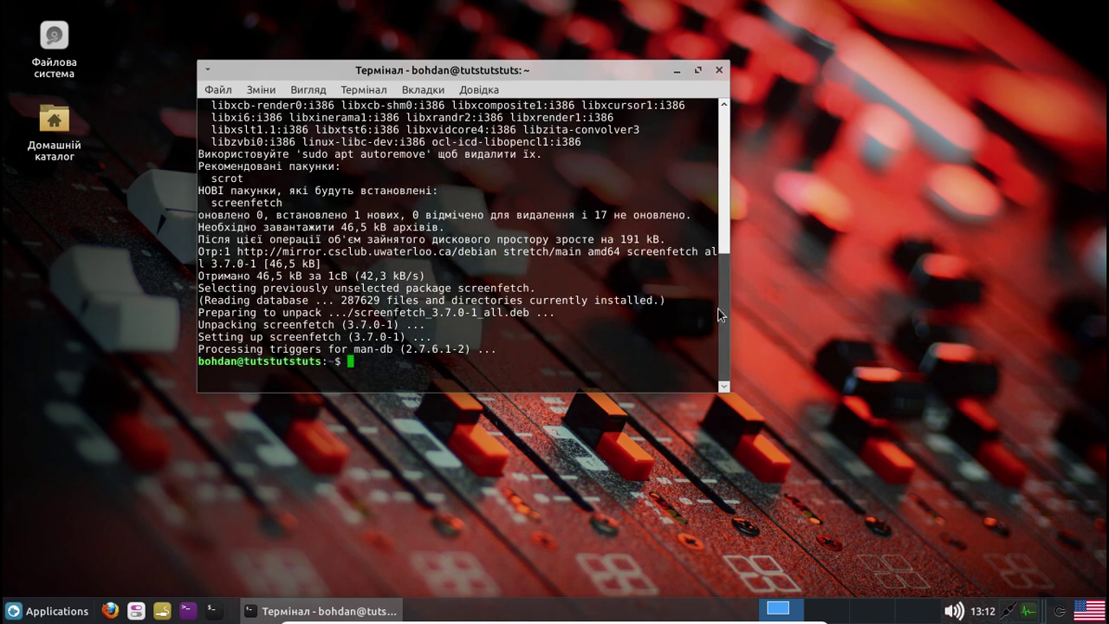
drag(718, 276, 722, 157)
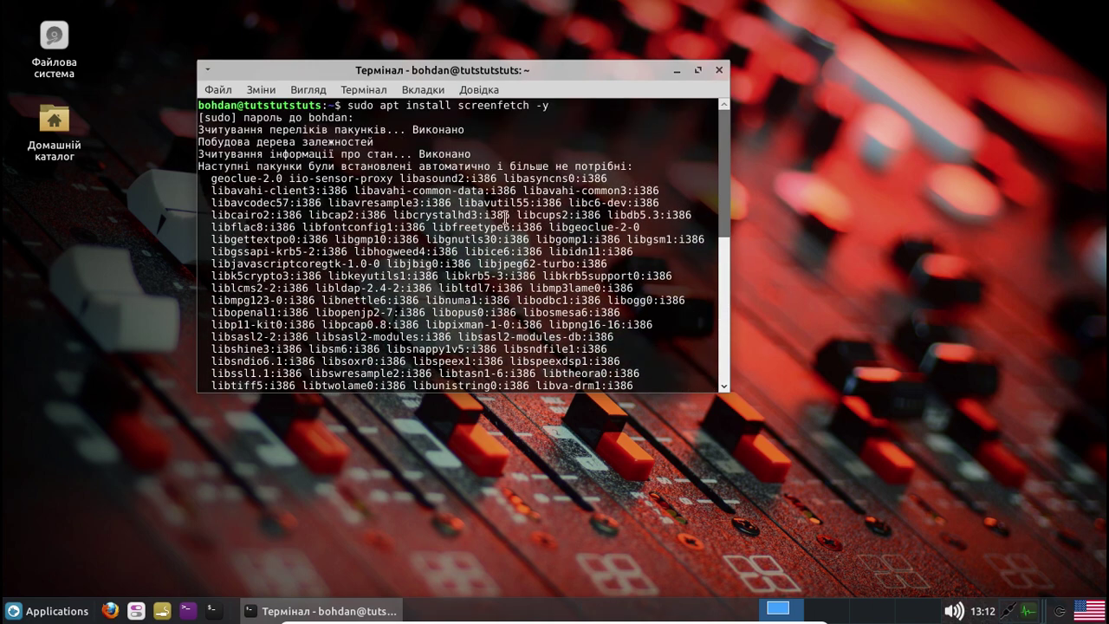
drag(588, 178, 608, 179)
drag(726, 178, 714, 362)
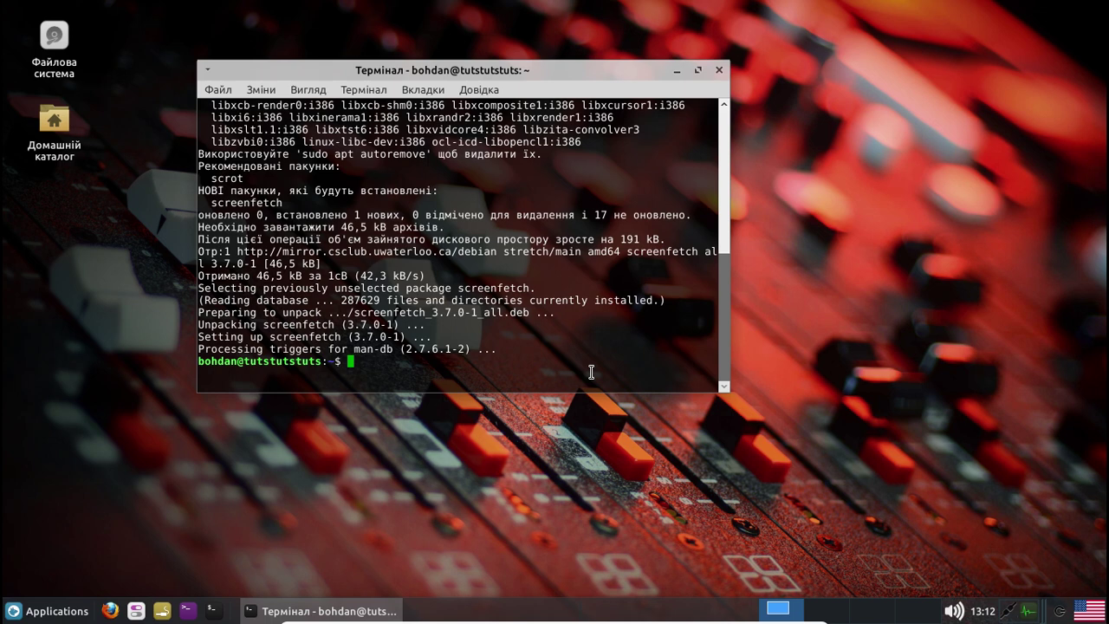
Run 'sudo apt autoremove -y', then screenfetch for the Debian 9.3 summary, and close the terminal
text(sudo apt autore)
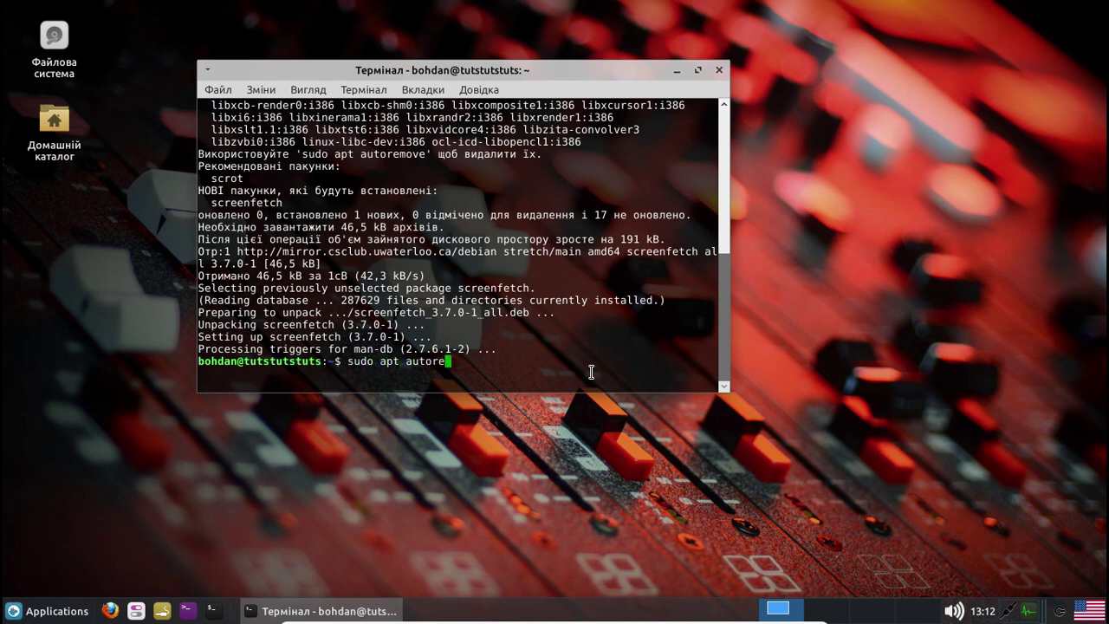
text(move -y)
key(Return)
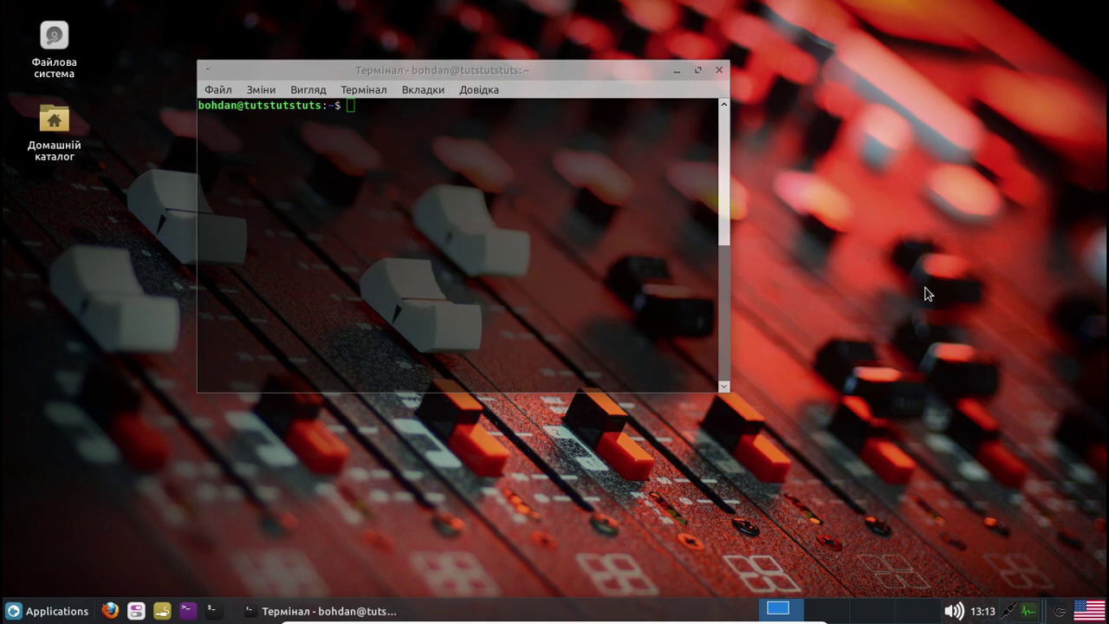
click(479, 200)
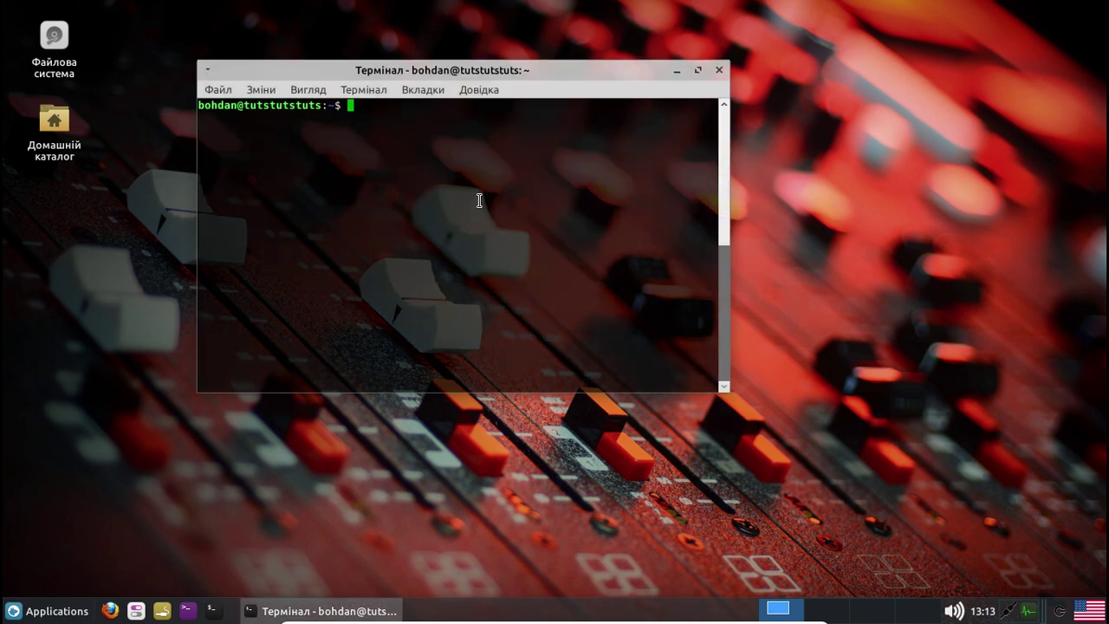
text(screenfetch)
key(Return)
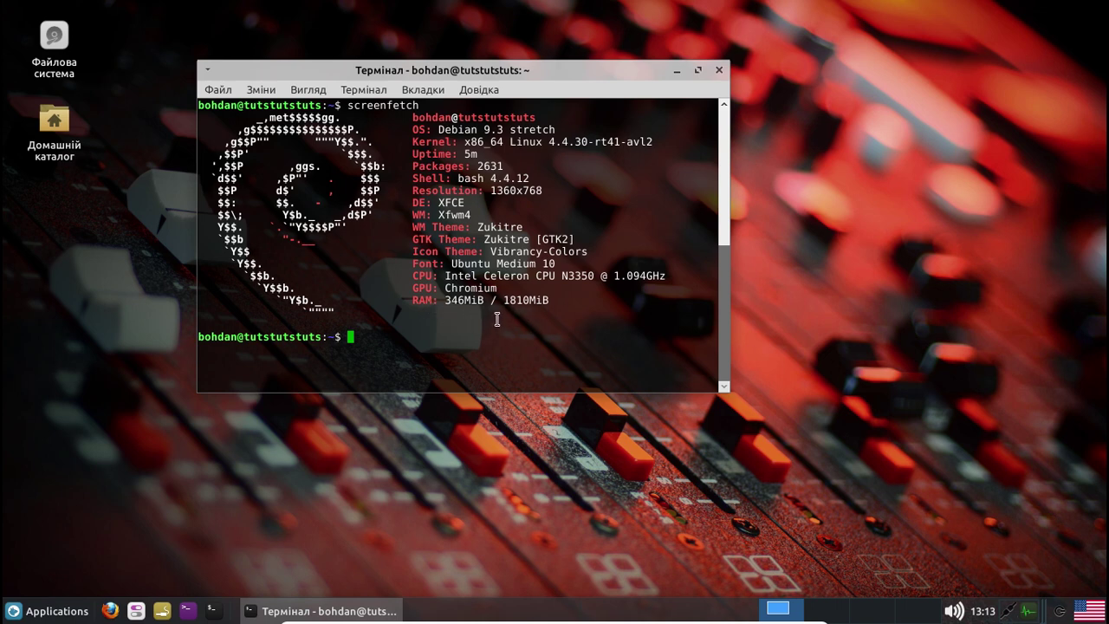
click(718, 69)
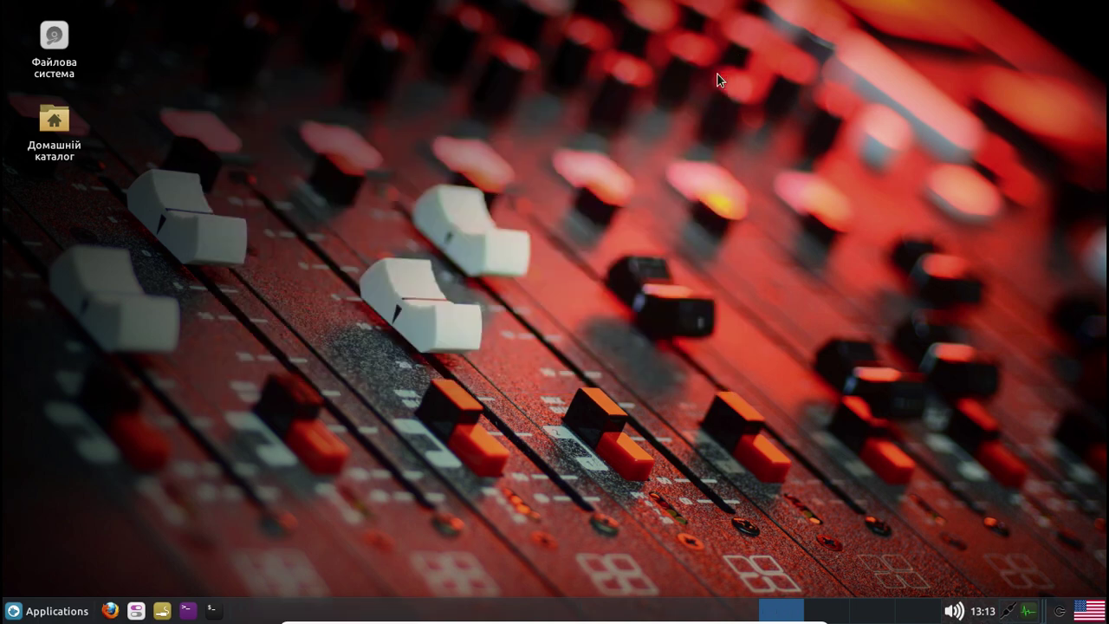
Launch AV Linux User Manual from the Інструменти category of the applications menu
click(48, 615)
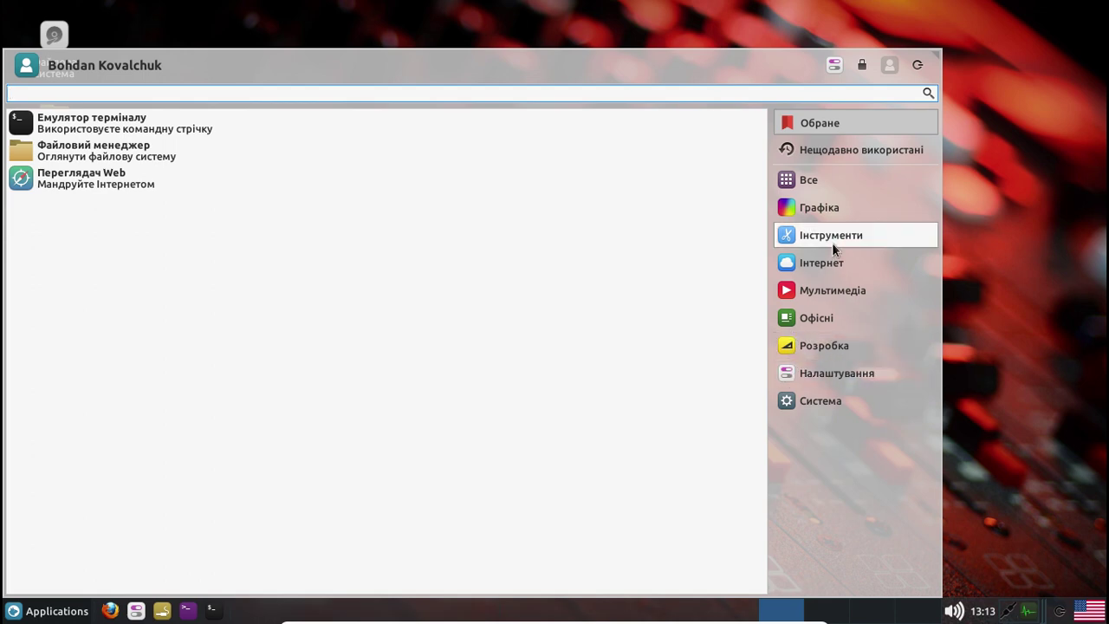
click(832, 241)
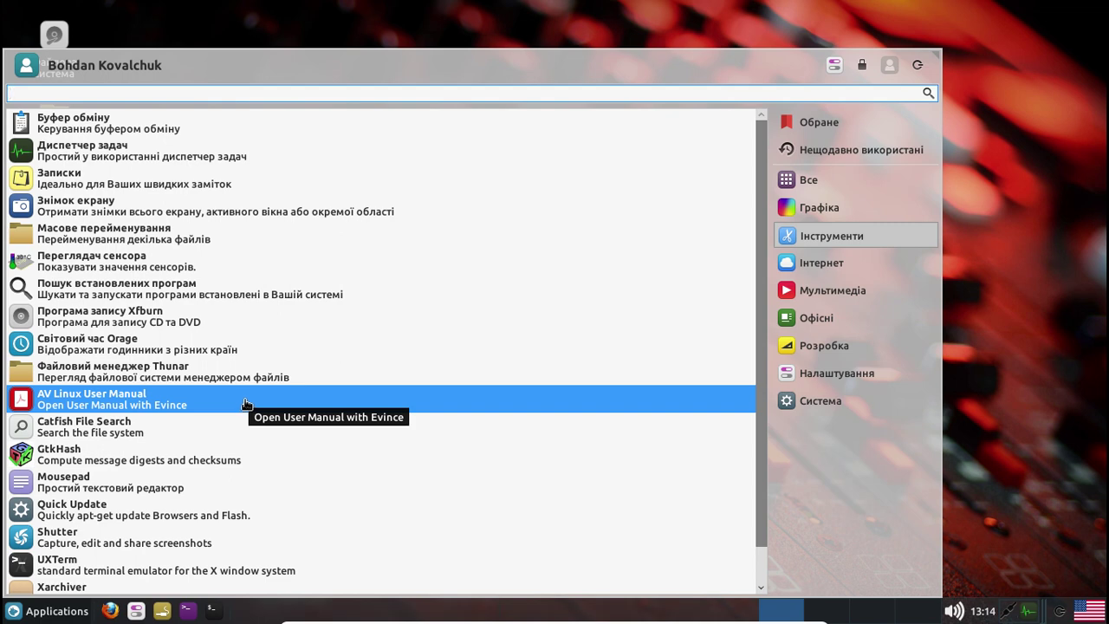
click(111, 405)
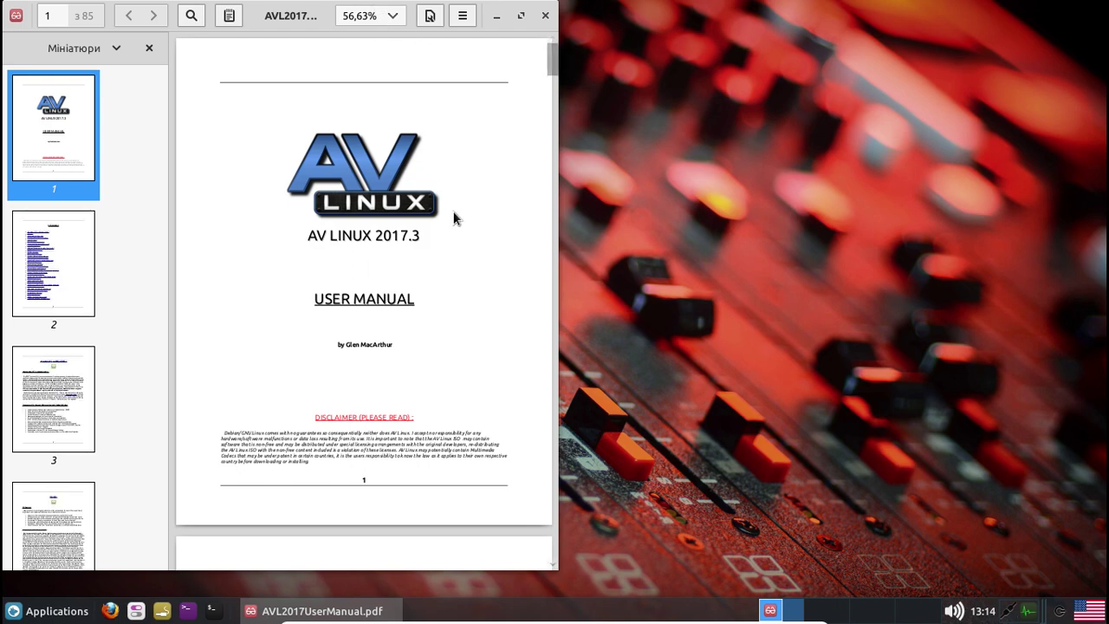
Maximise the manual, view pages 2–4 and page 83, then close it and reopen Applications
click(521, 17)
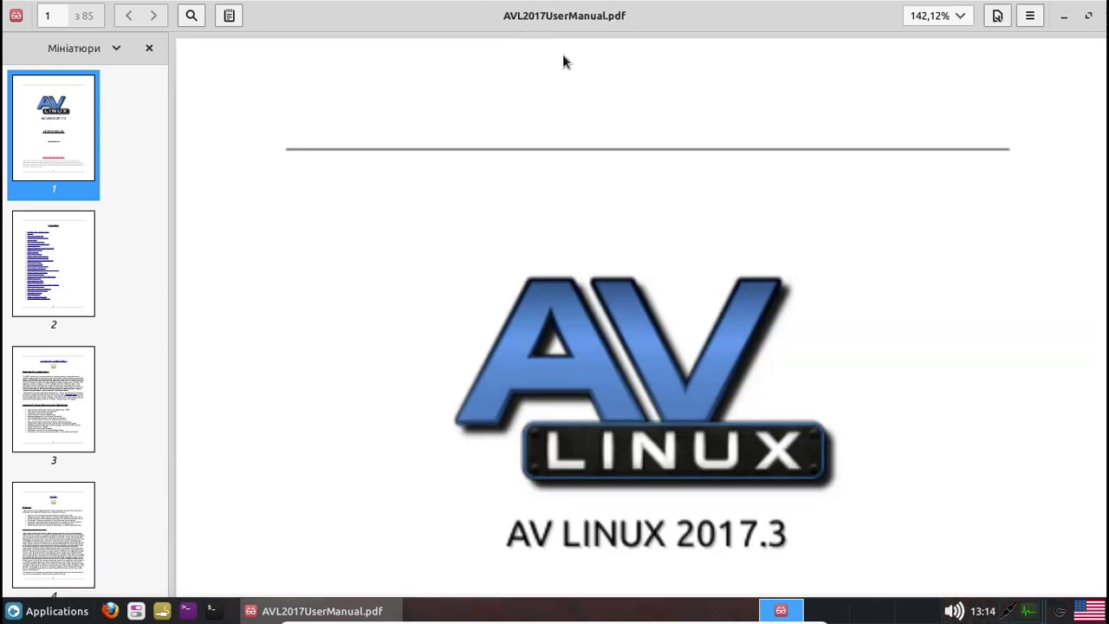
click(63, 250)
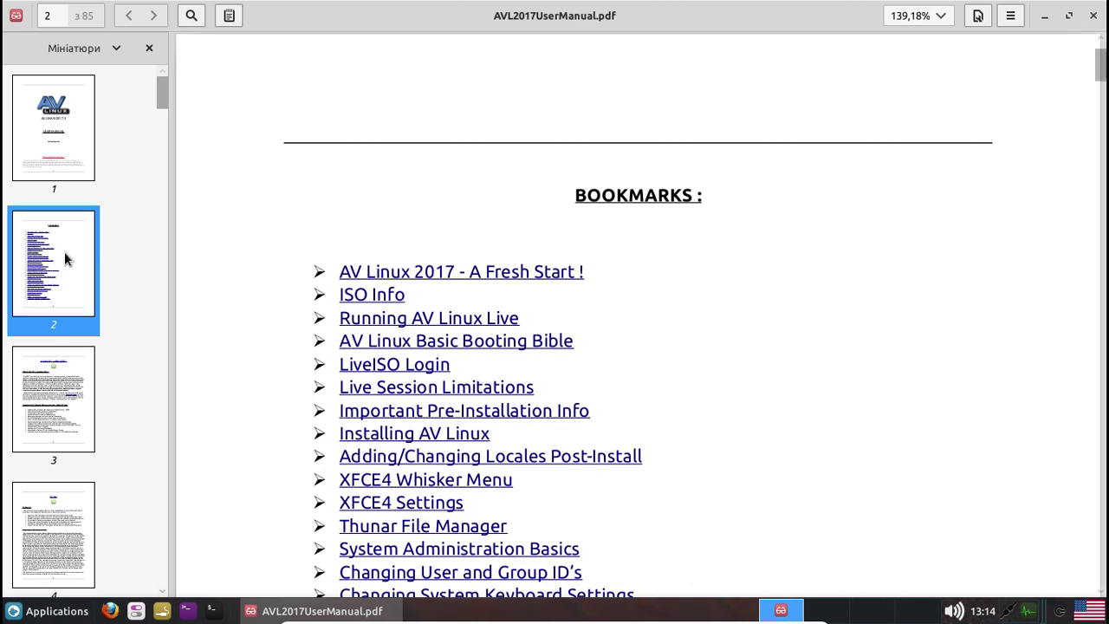
click(71, 401)
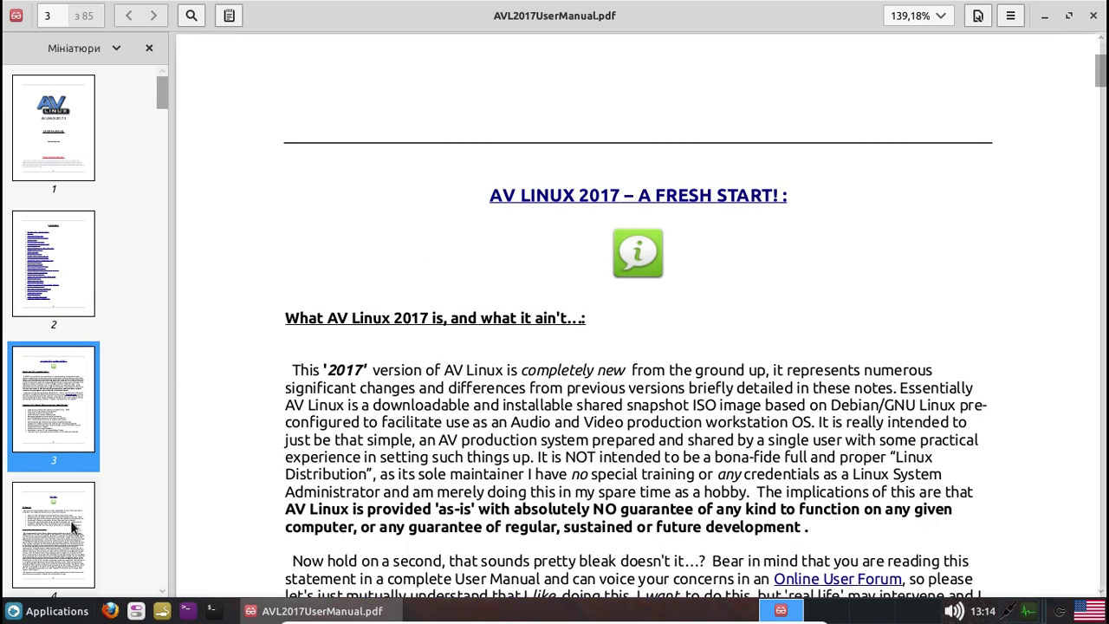
click(73, 525)
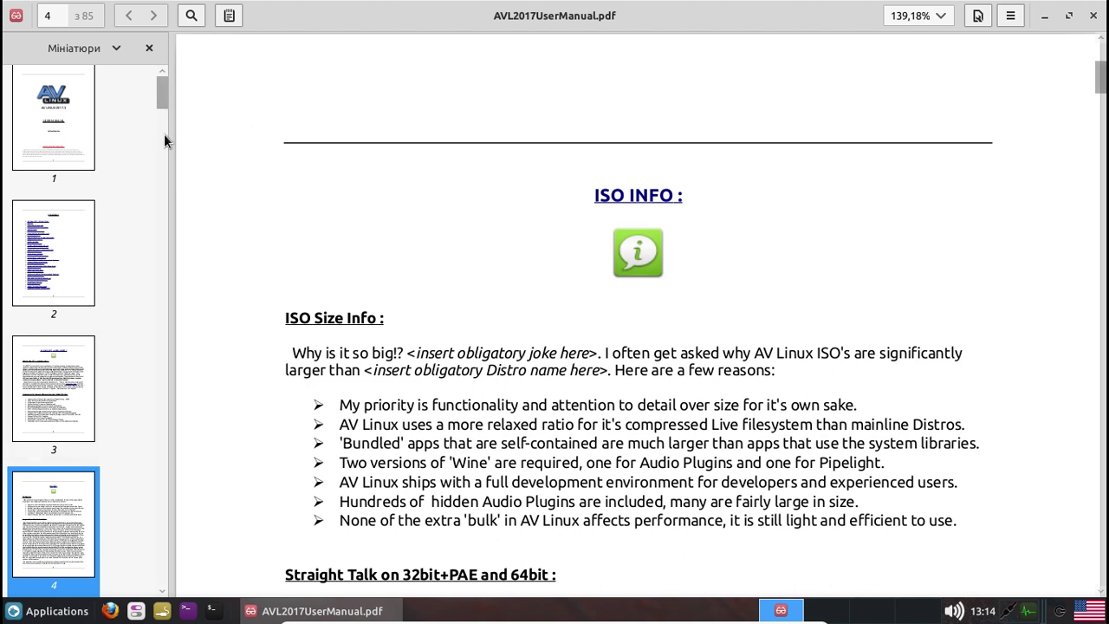
drag(165, 134, 177, 615)
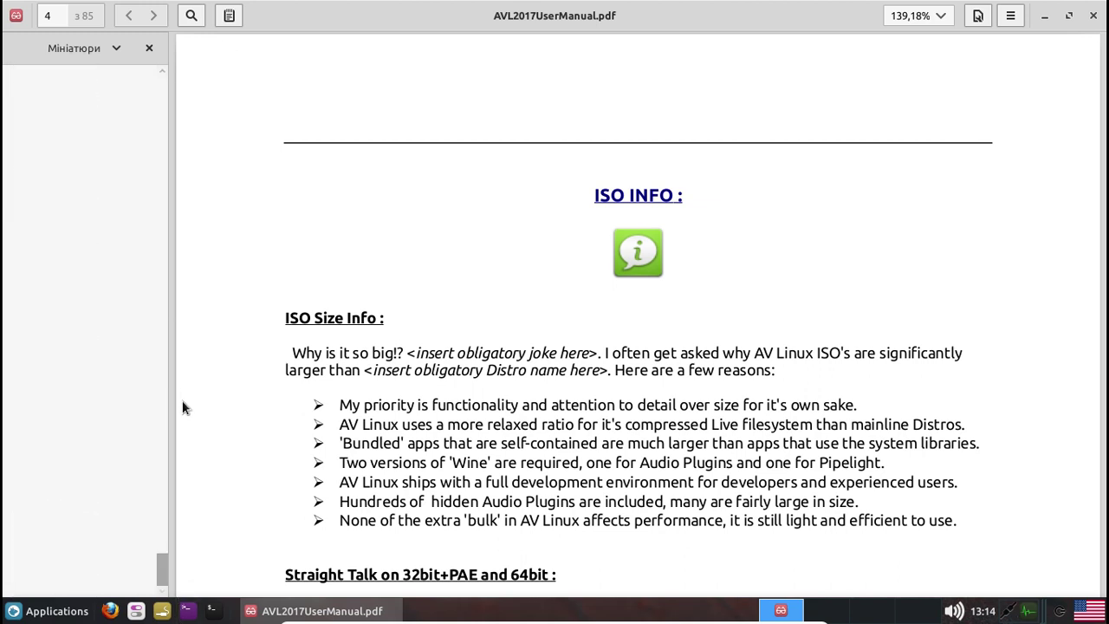
click(52, 263)
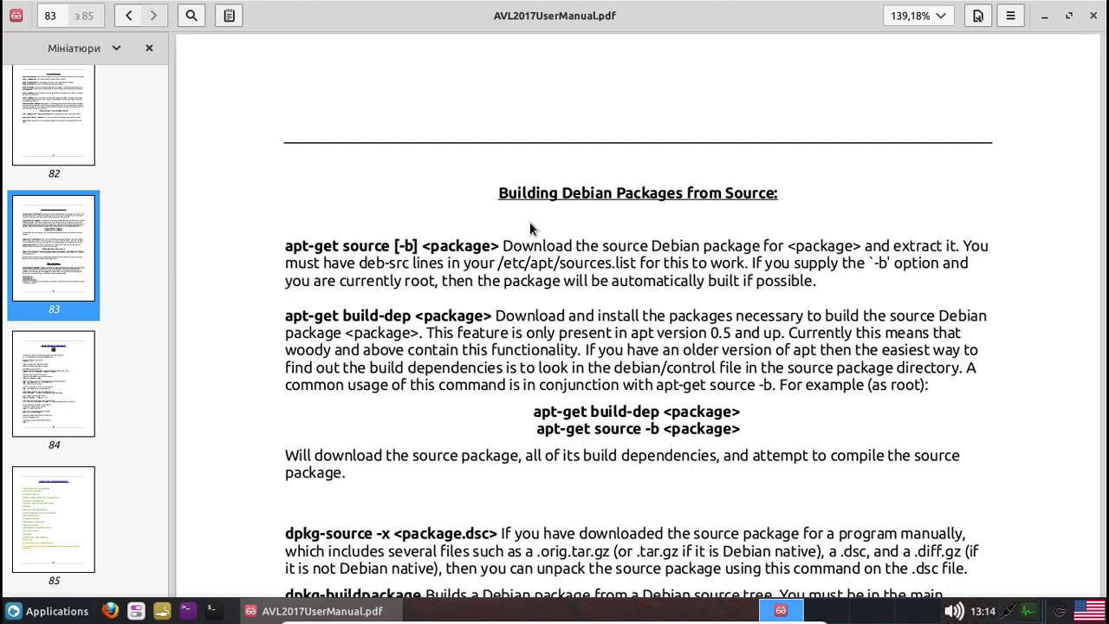
click(1092, 19)
click(57, 614)
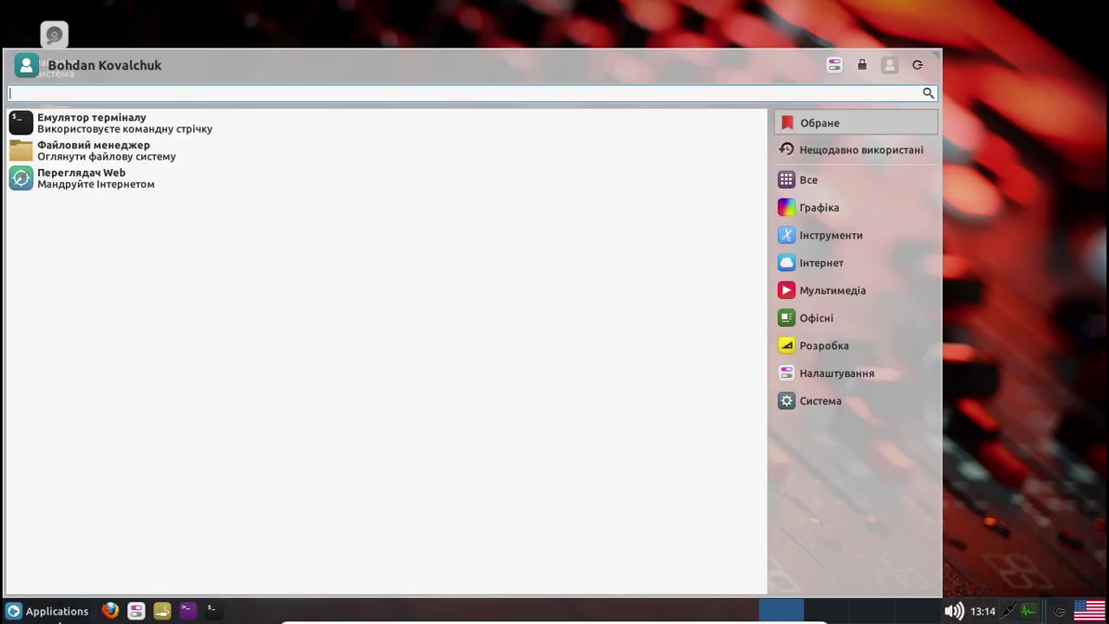
Scroll through the Інструменти applications, then switch to the Інтернет category
click(852, 234)
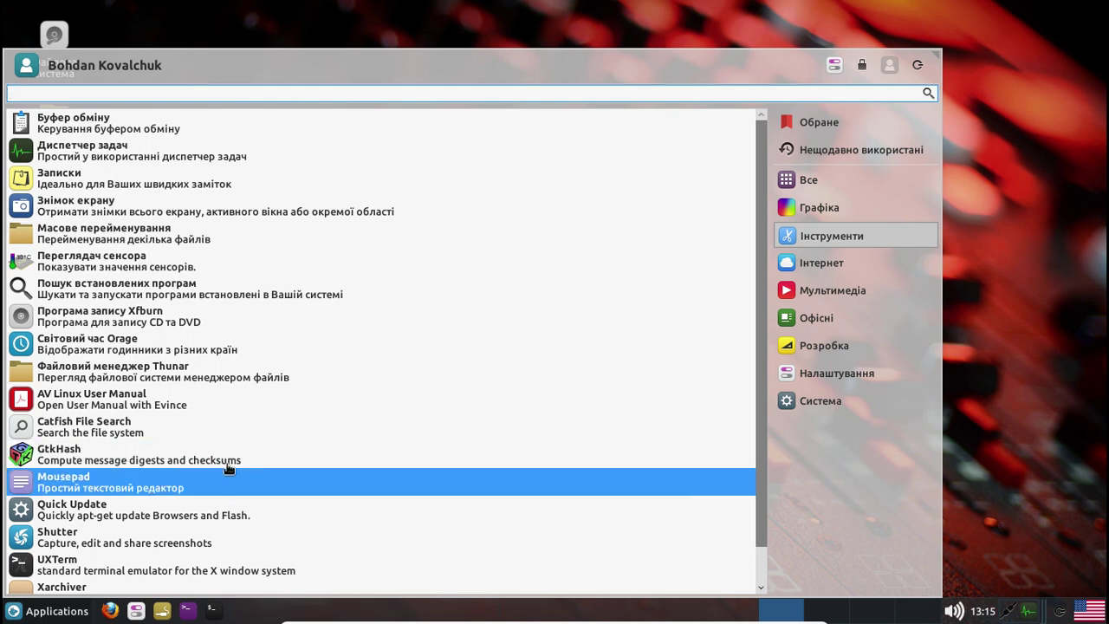
scroll(227, 469, down, 1)
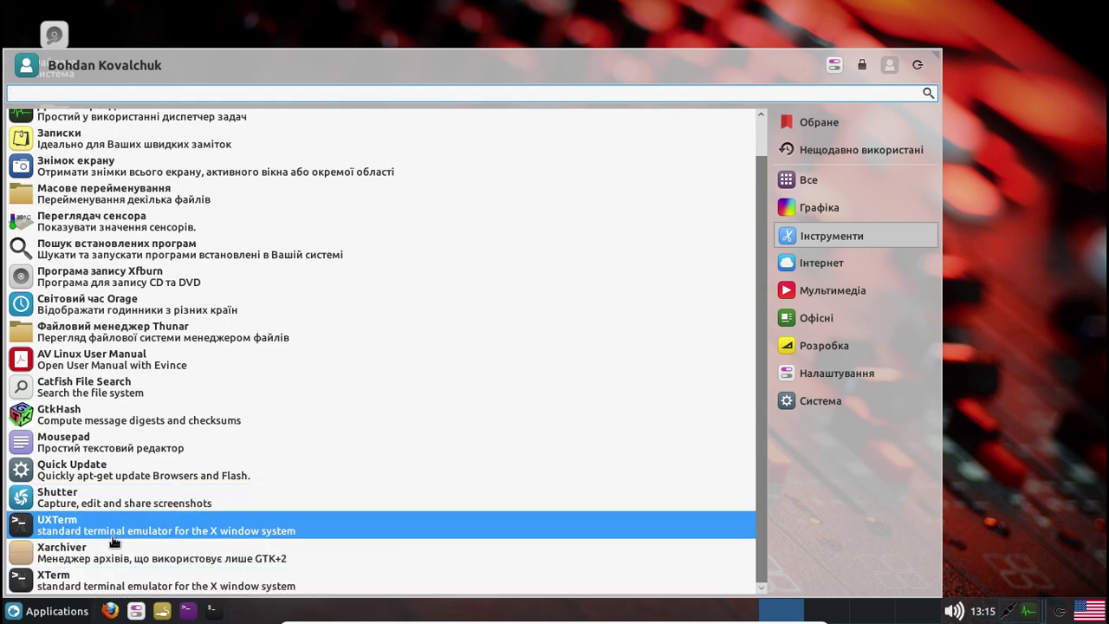
click(846, 263)
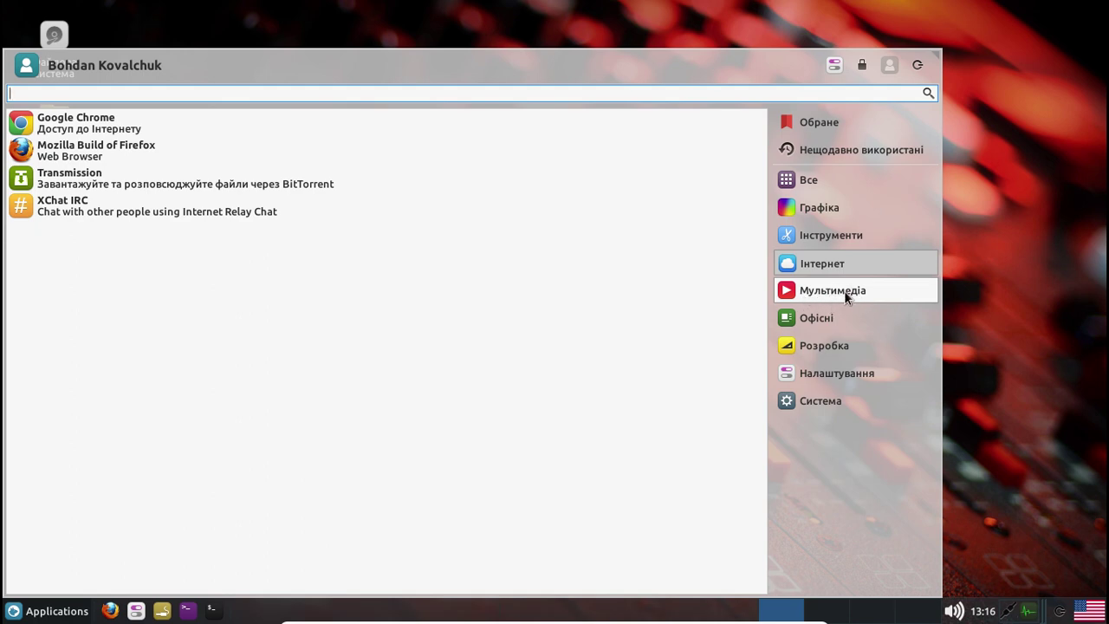
Open Мультимедіа and toggle the Audio Plugins folder, leaving it expanded to its five plugins
click(843, 290)
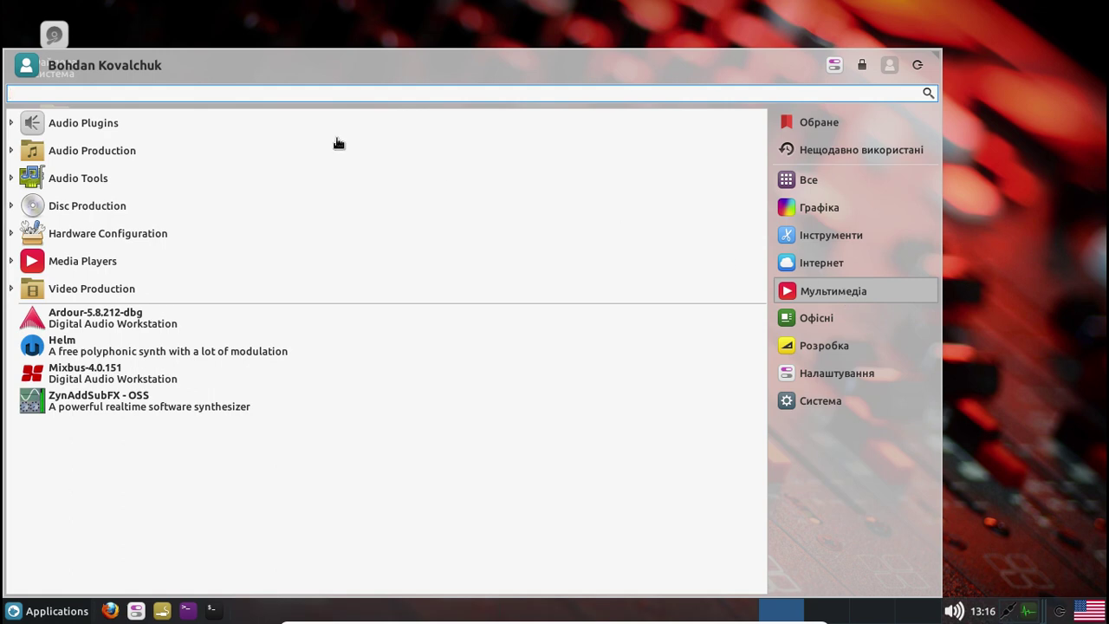
click(11, 123)
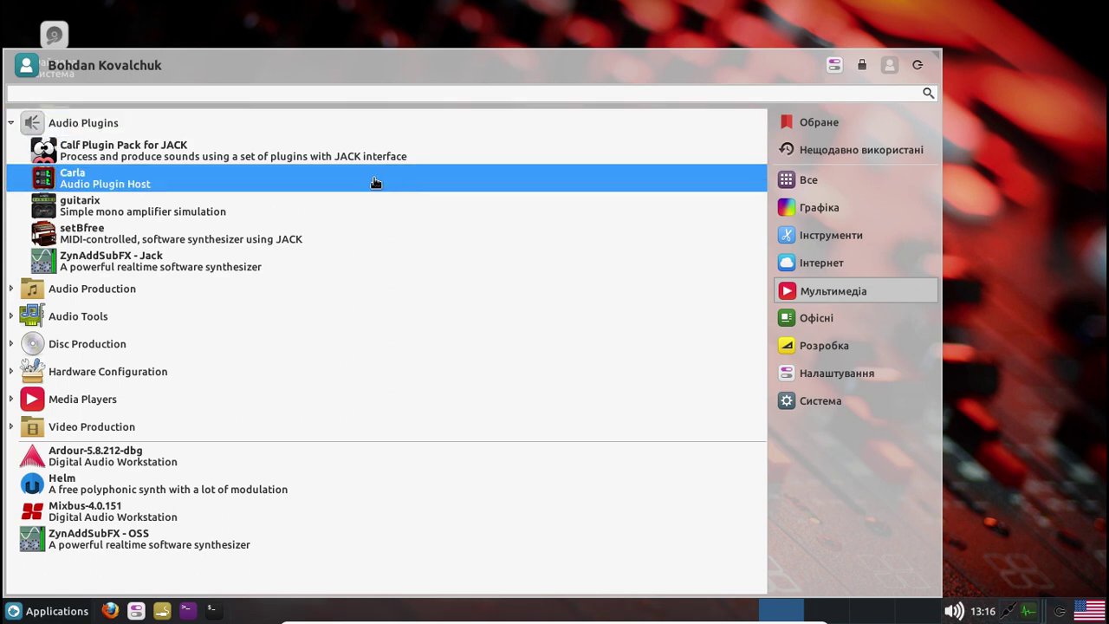
click(11, 123)
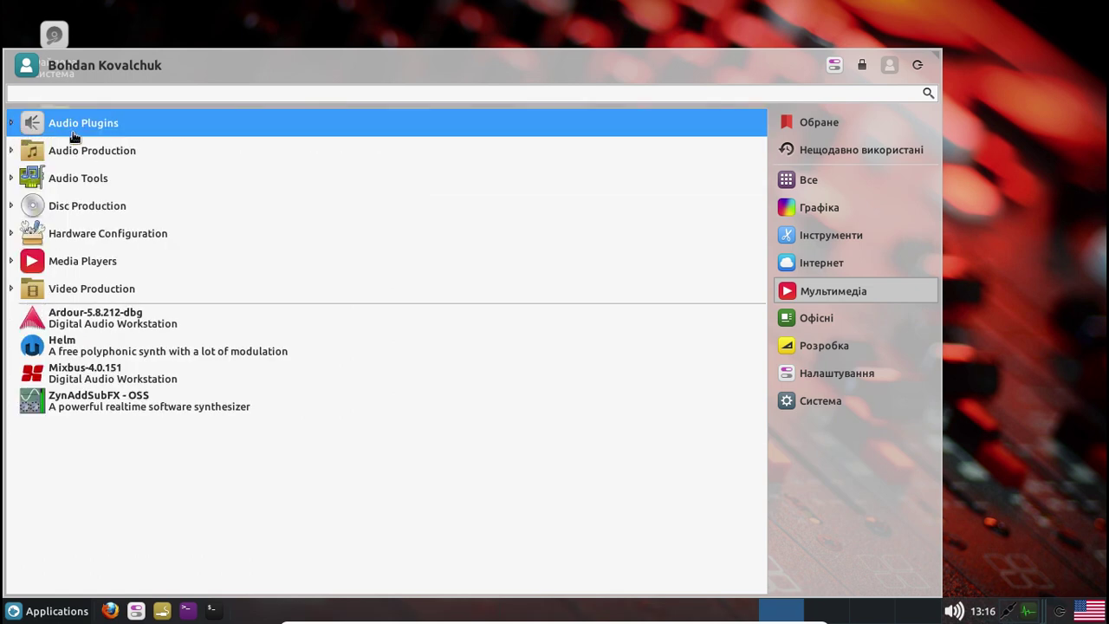
click(11, 123)
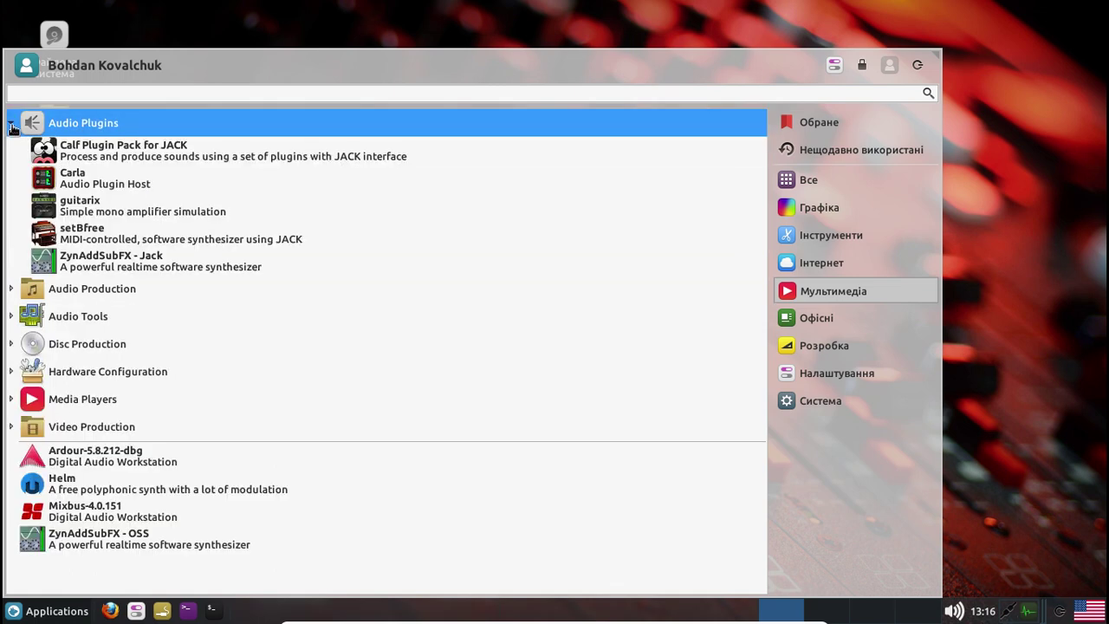
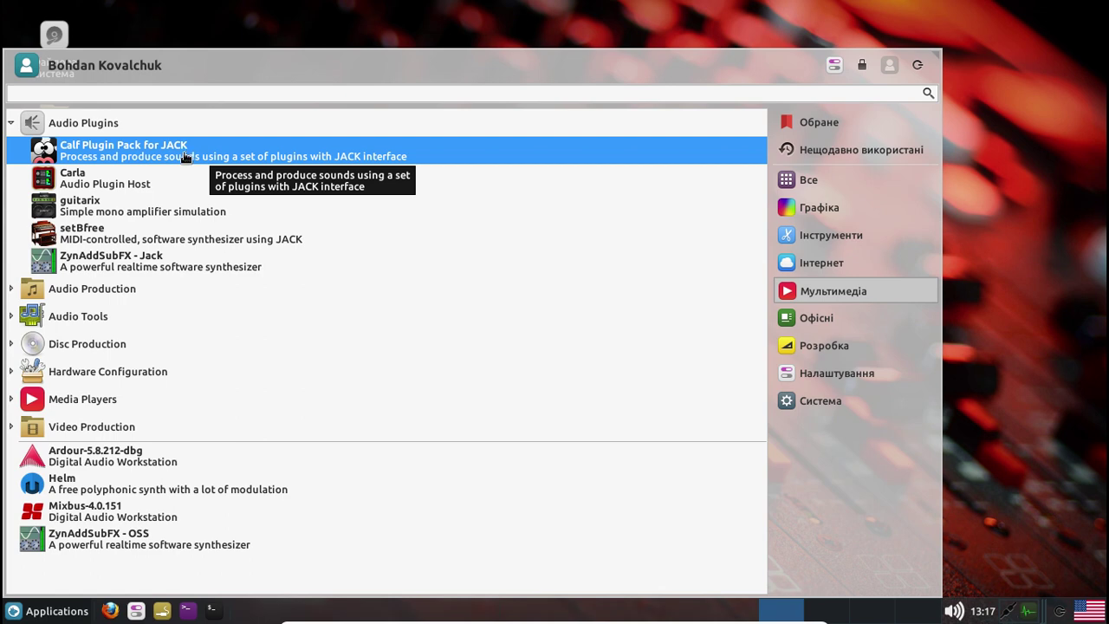
Collapse Audio Plugins and launch Hydrogen from the Audio Production category
click(12, 126)
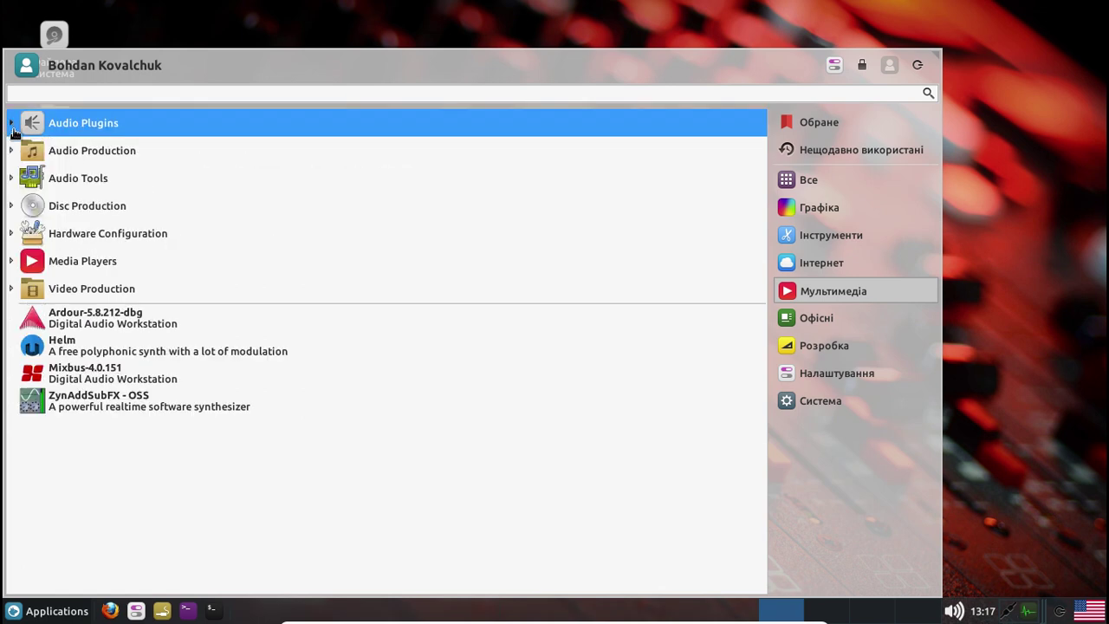
click(13, 152)
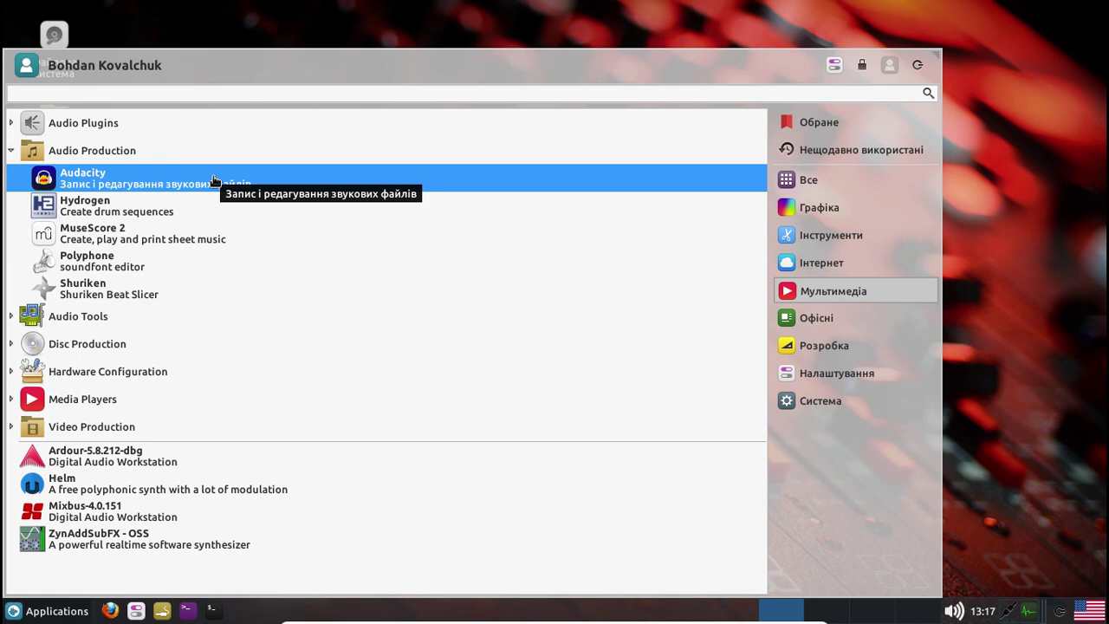
click(176, 216)
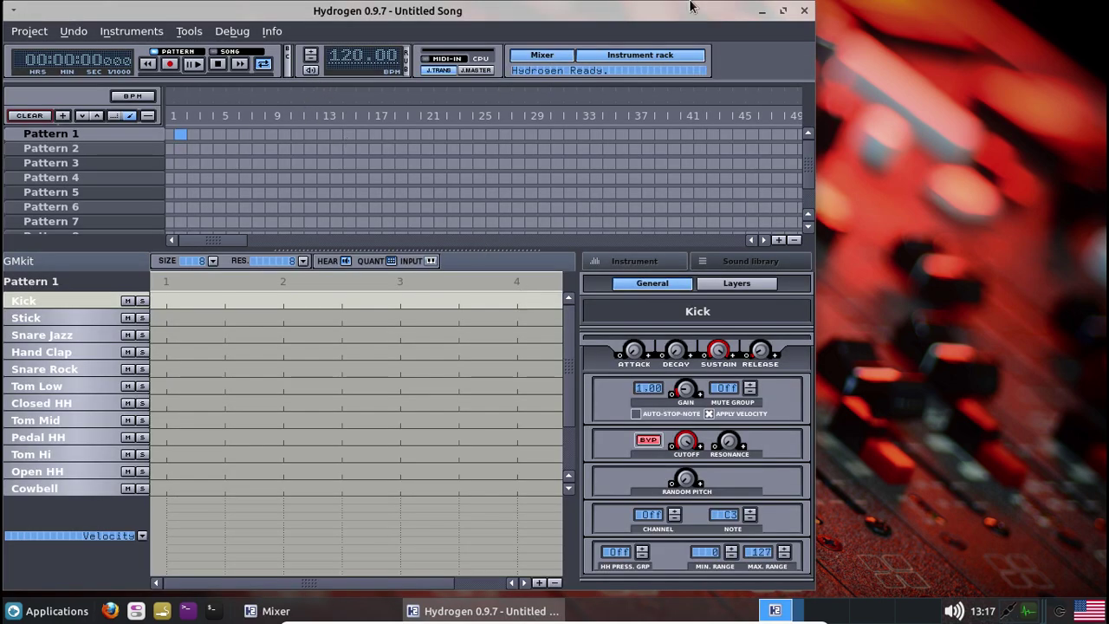
With Hydrogen maximized, place Pattern 3 and Pattern 4 cells in the song editor and play
click(784, 11)
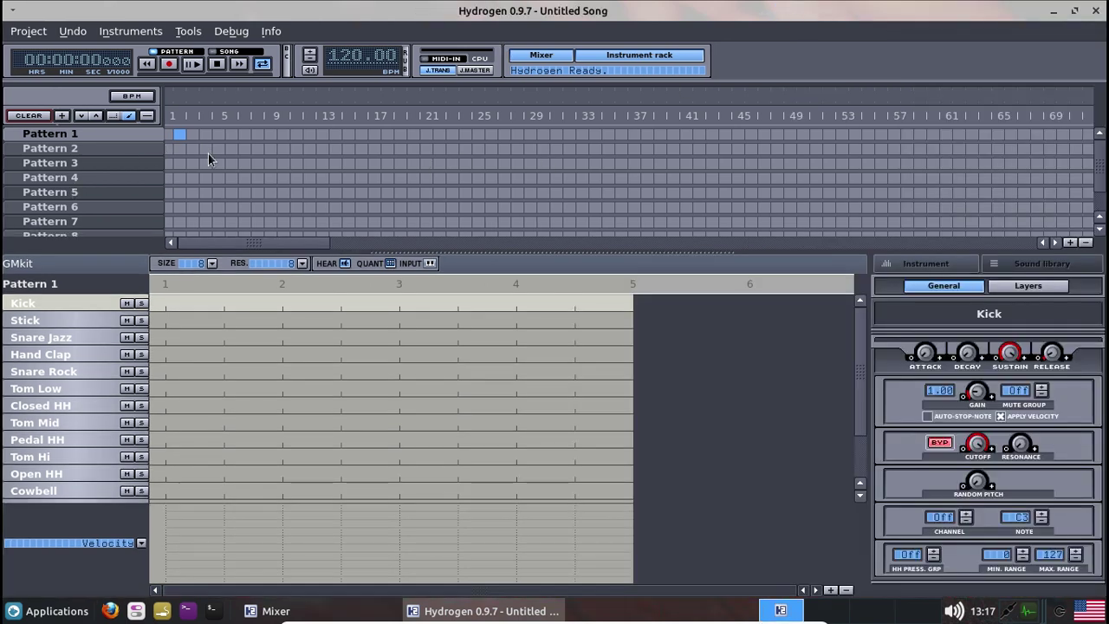
drag(181, 135, 227, 165)
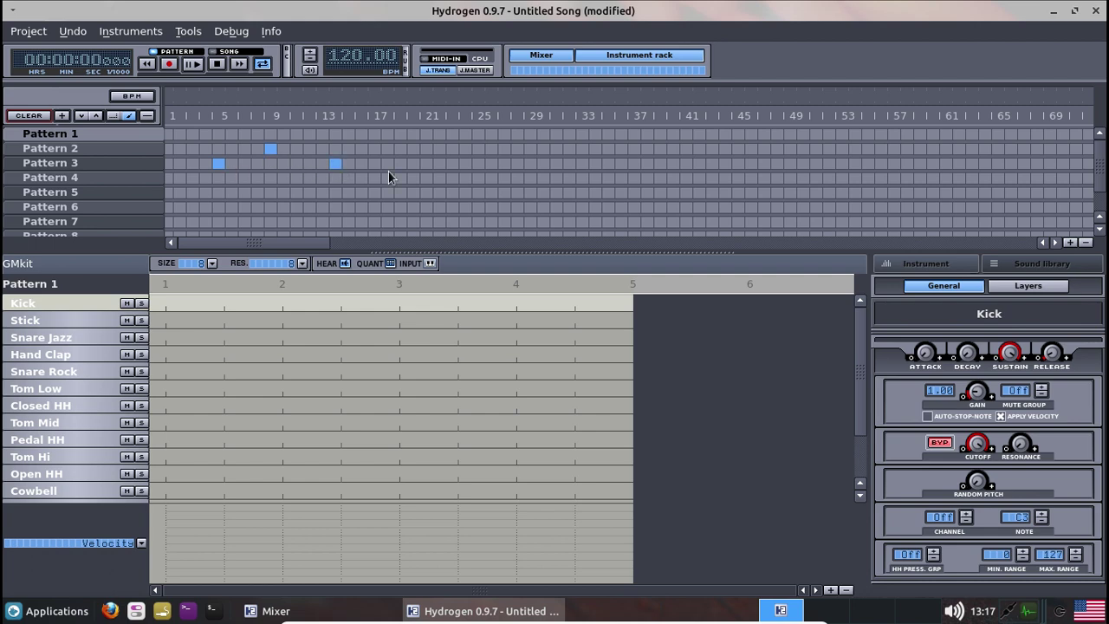
click(452, 163)
click(543, 177)
click(842, 178)
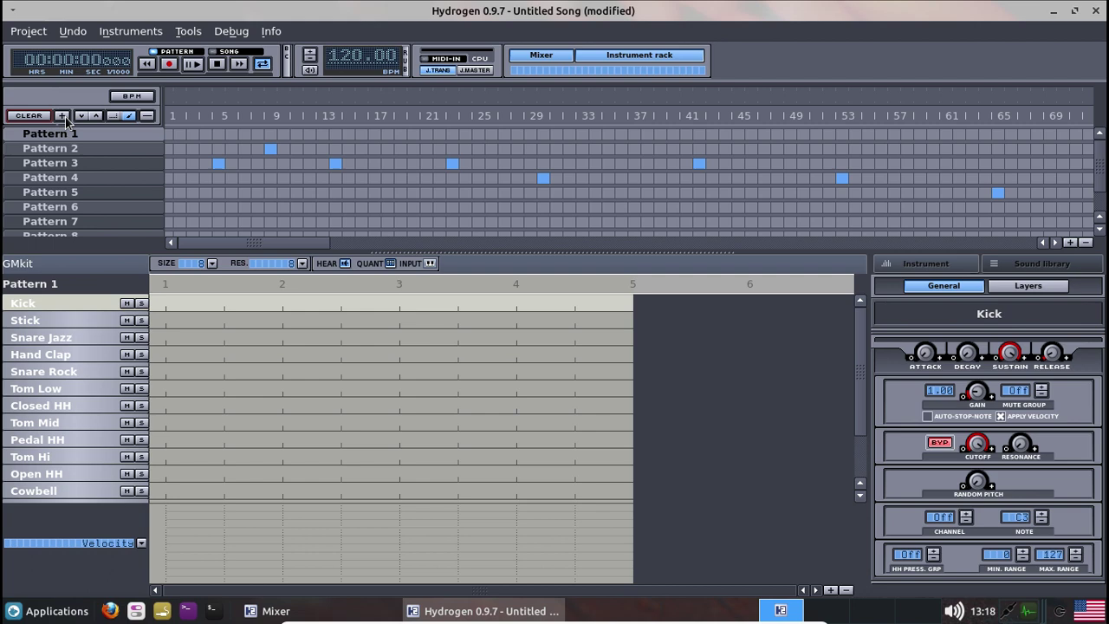
click(194, 65)
Add a Hand Clap note and another Pattern 4 cell, then close Hydrogen, discarding changes
click(224, 354)
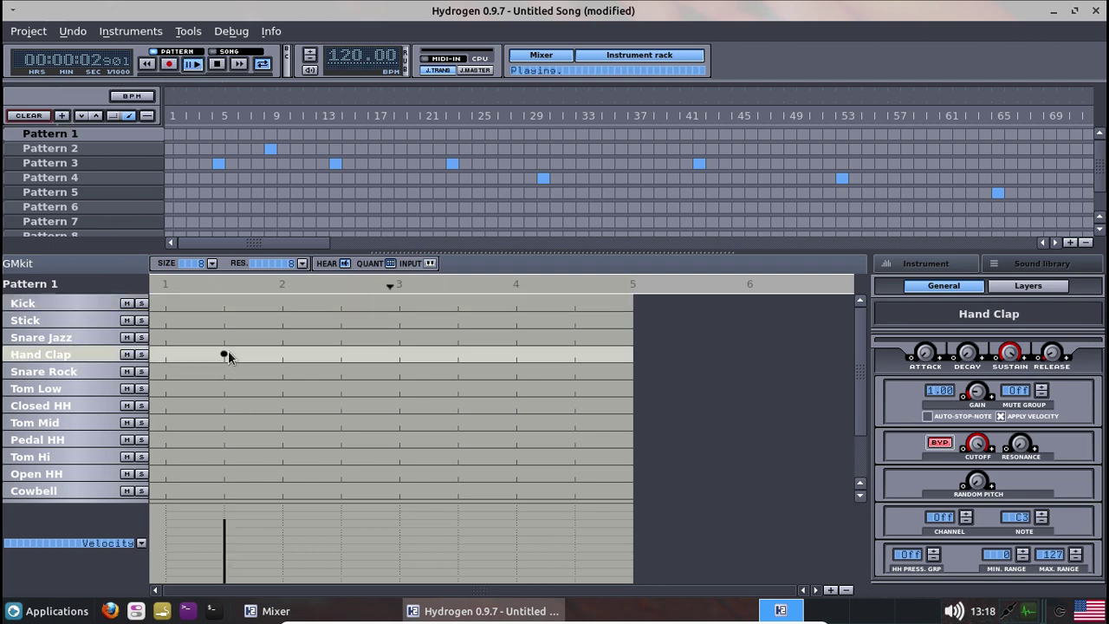
click(202, 177)
click(97, 150)
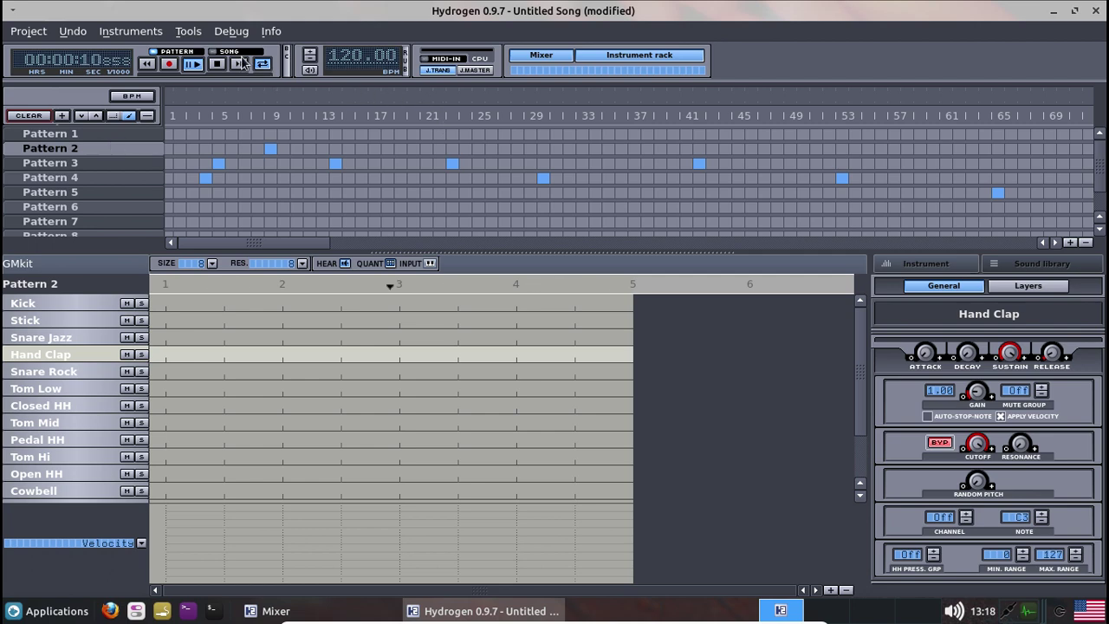
click(1097, 12)
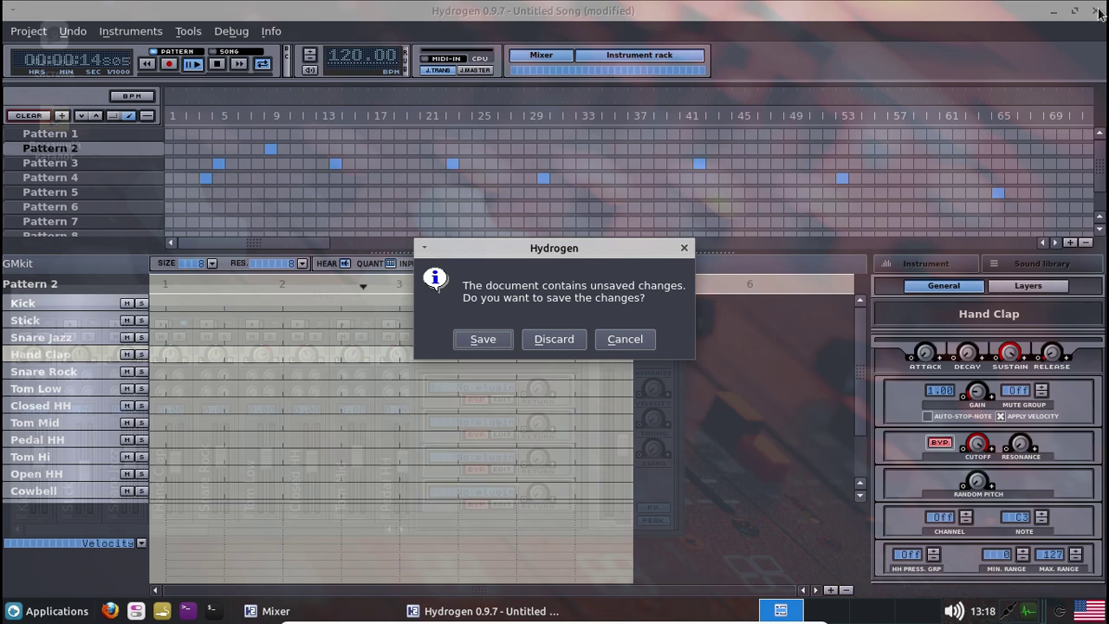
click(567, 345)
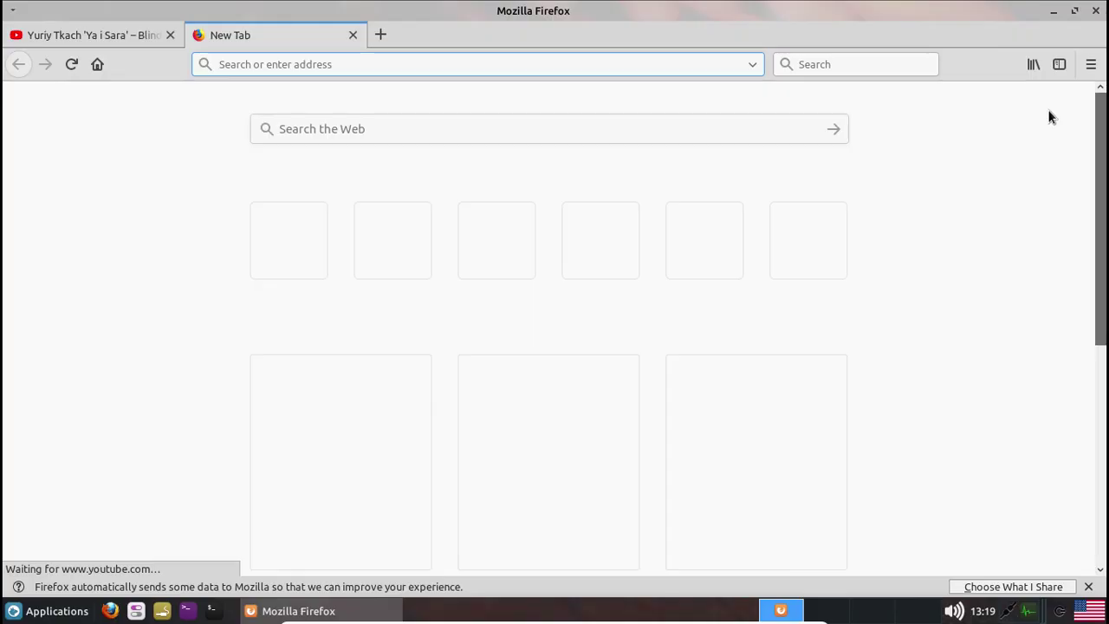
Look over Firefox's main menu, dismiss it, and close the browser
click(1091, 65)
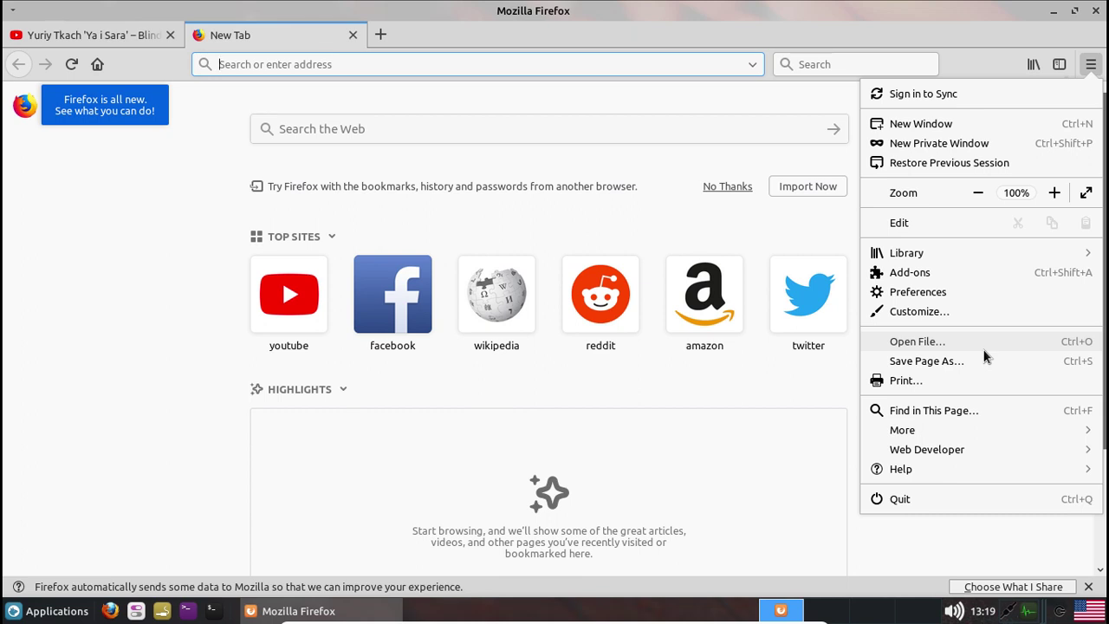
click(1097, 16)
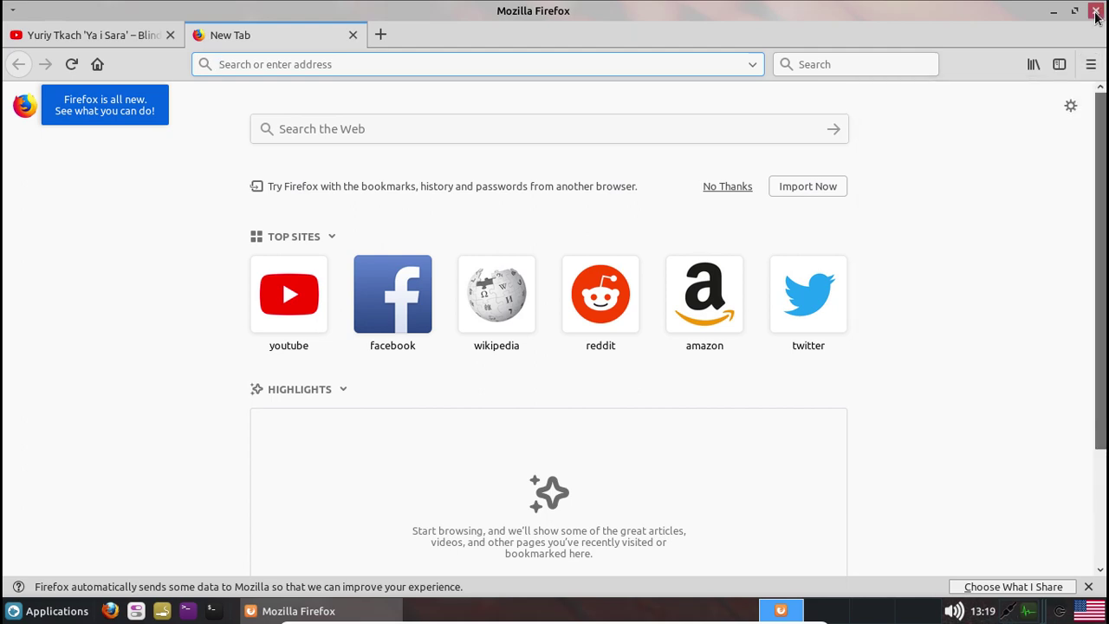
click(1096, 12)
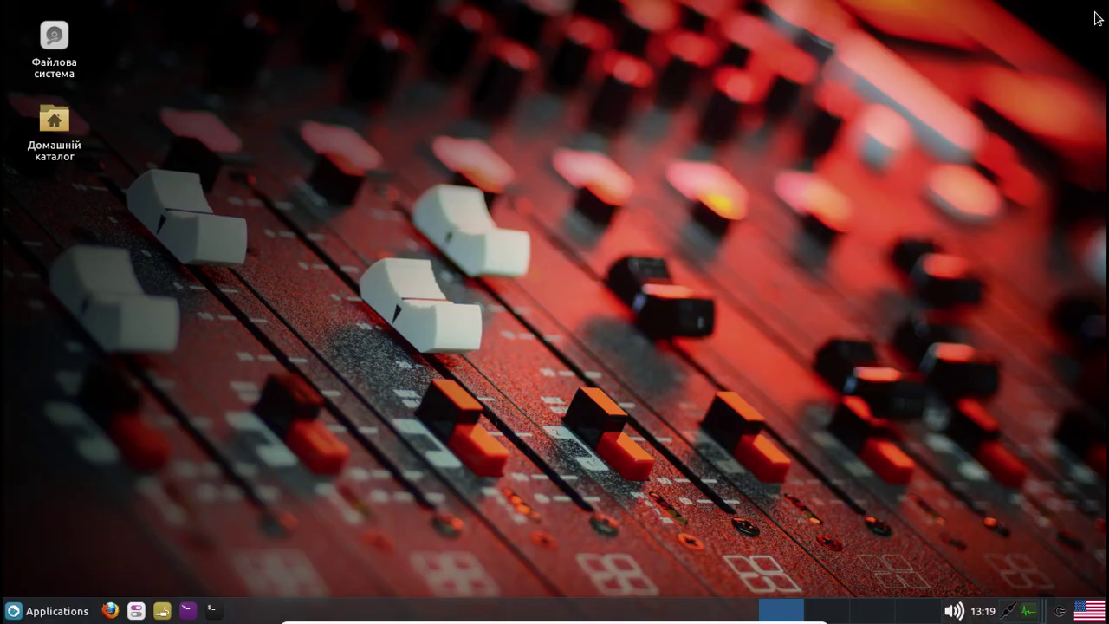
Launch MuseScore 2 from Мультимедіа > Audio Production in the Whisker Menu
click(37, 618)
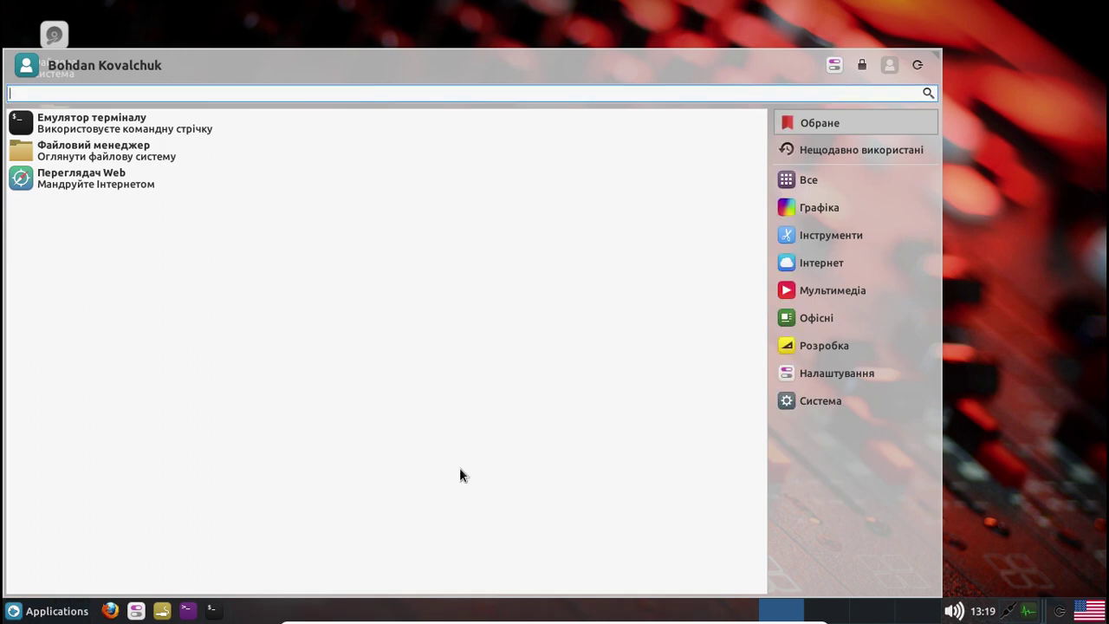
click(844, 292)
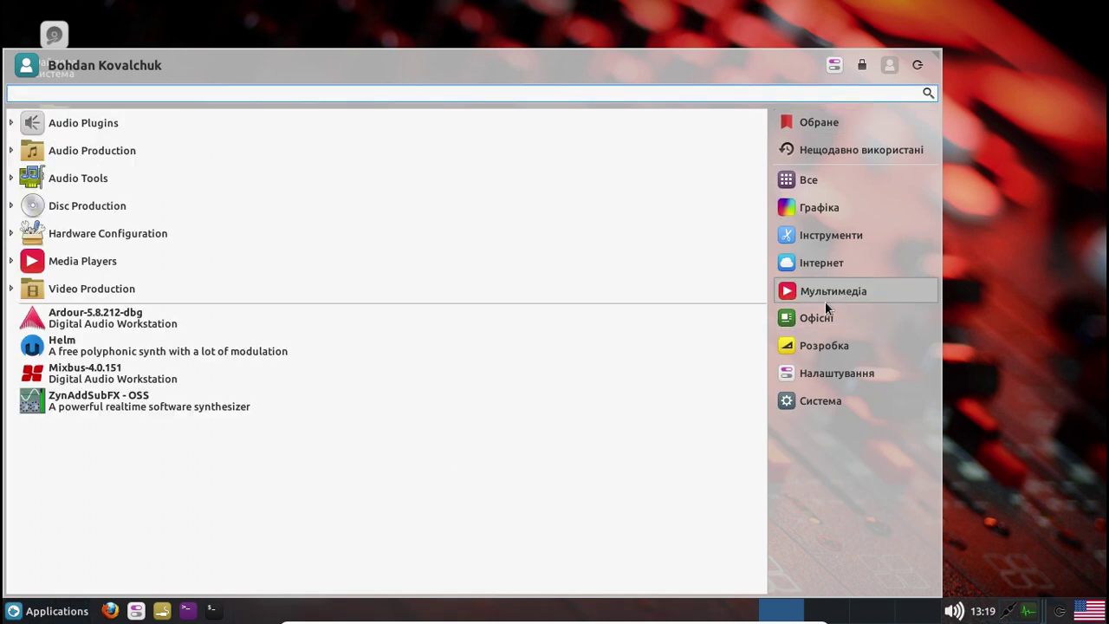
click(11, 151)
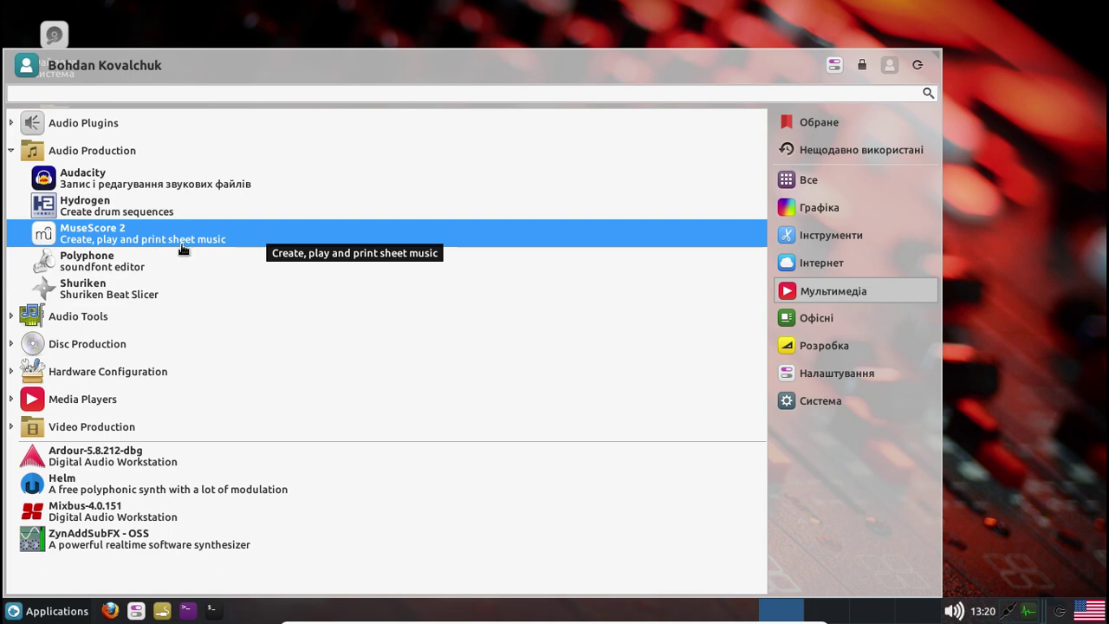
click(180, 239)
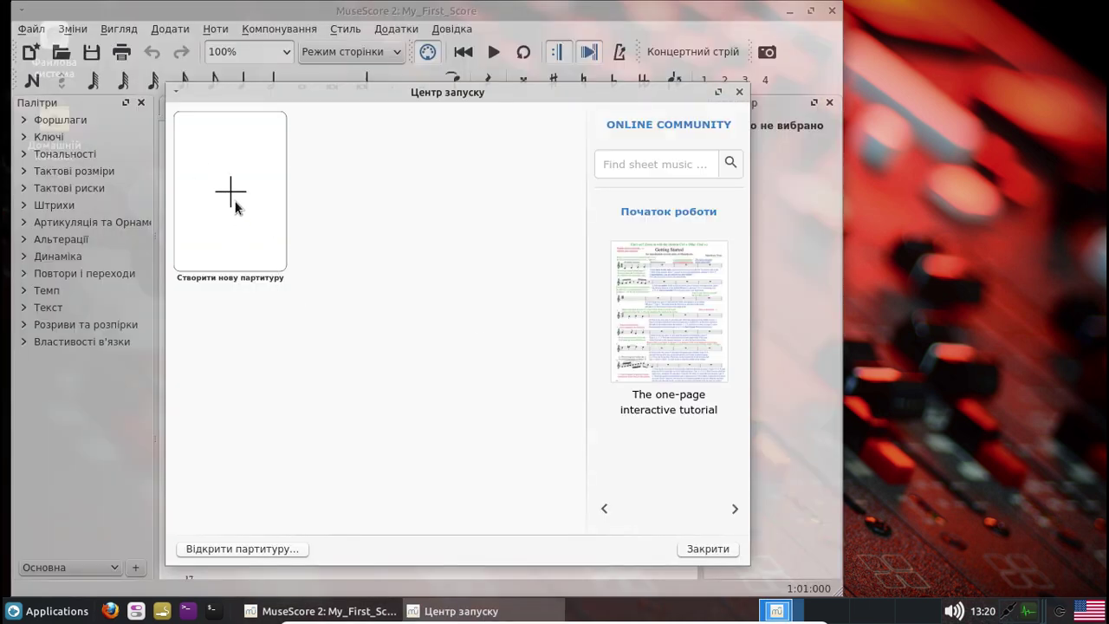
Start a new score from the Start Center, dismiss its wizard, and close MuseScore 2
click(235, 206)
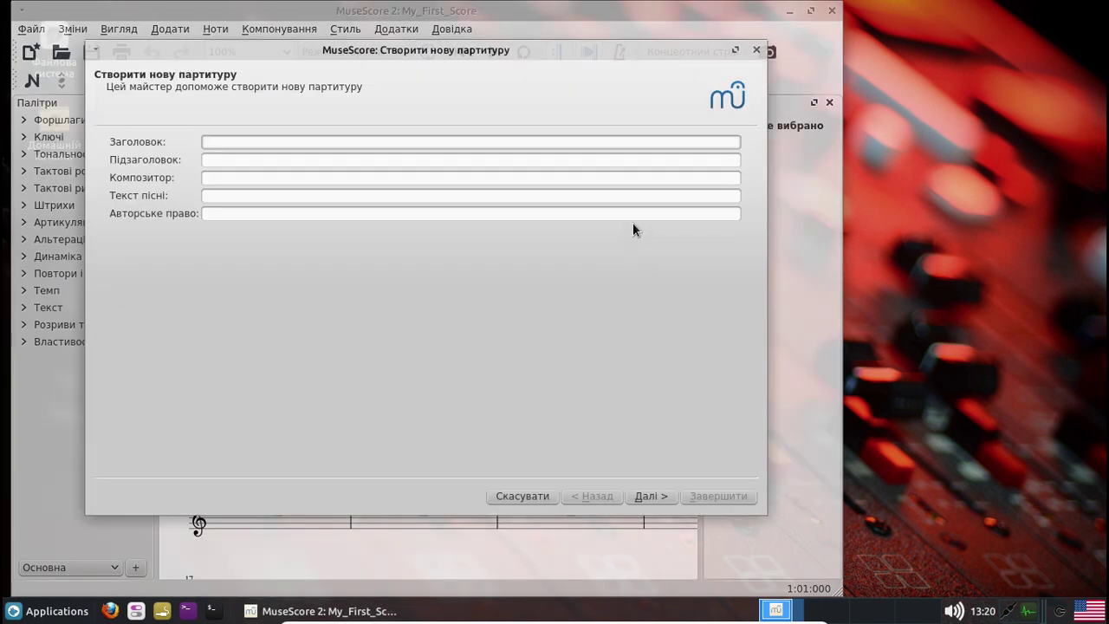
click(755, 51)
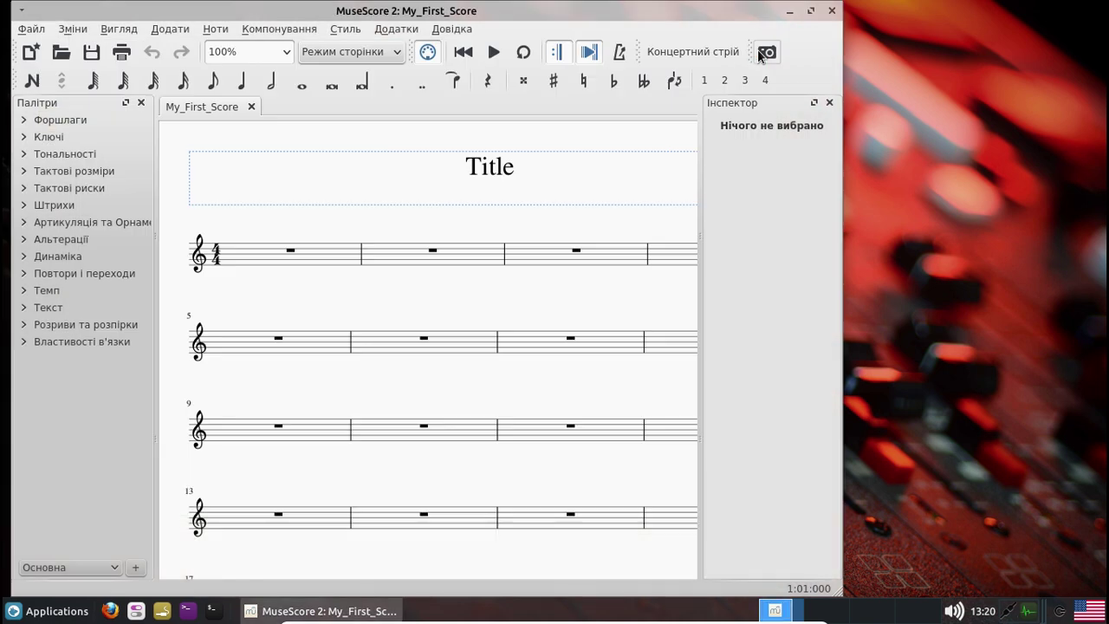
click(833, 12)
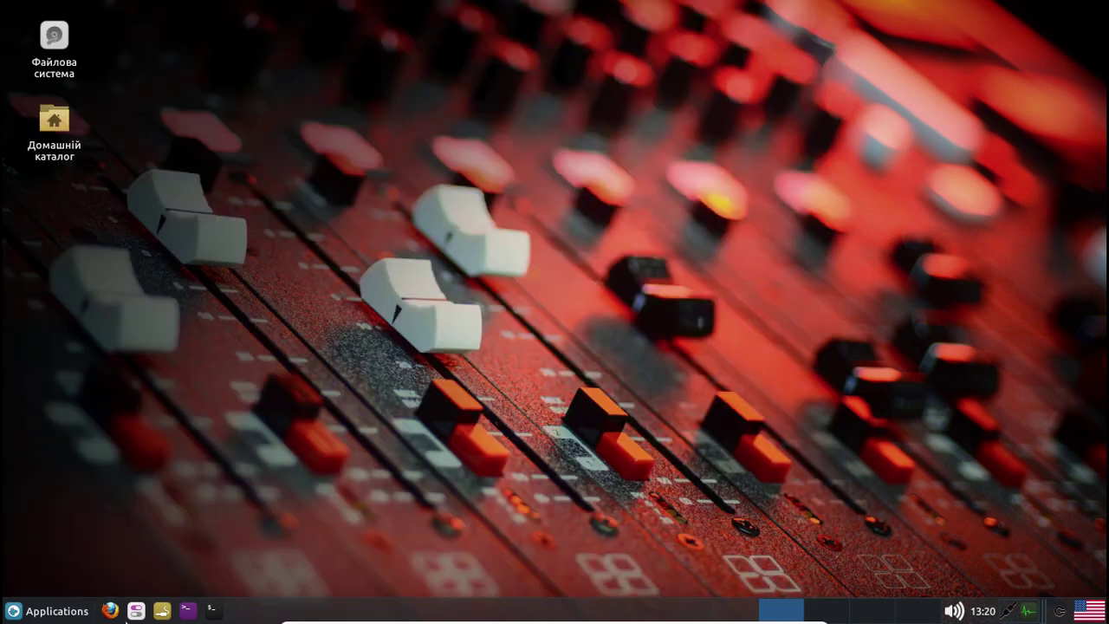
Launch Polyphone from Мультимедіа > Audio Production in the Whisker Menu
click(48, 615)
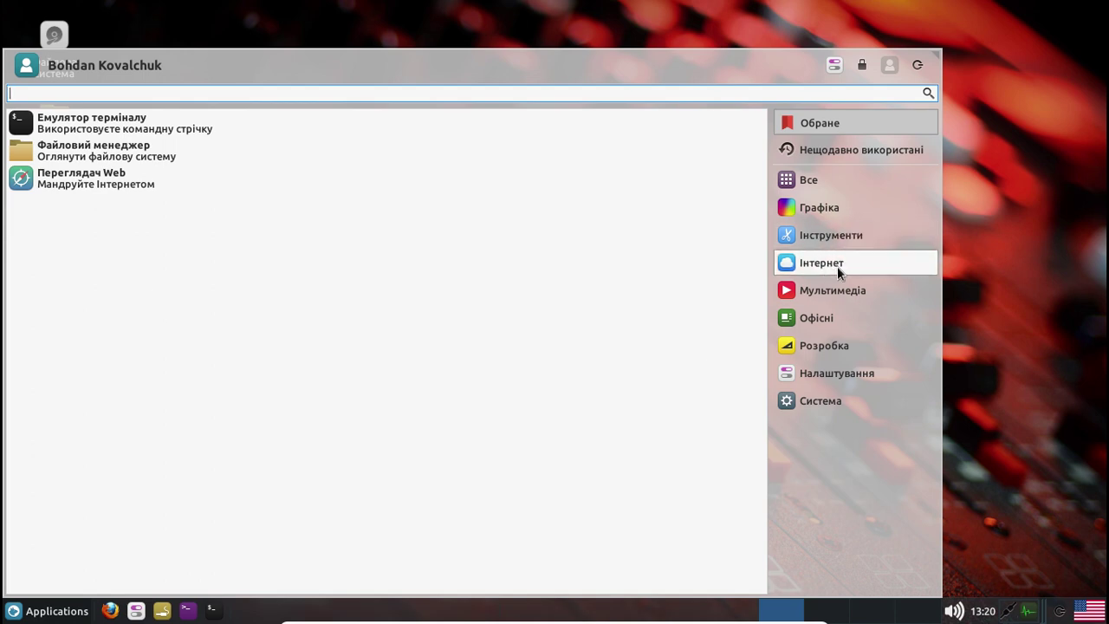
click(834, 290)
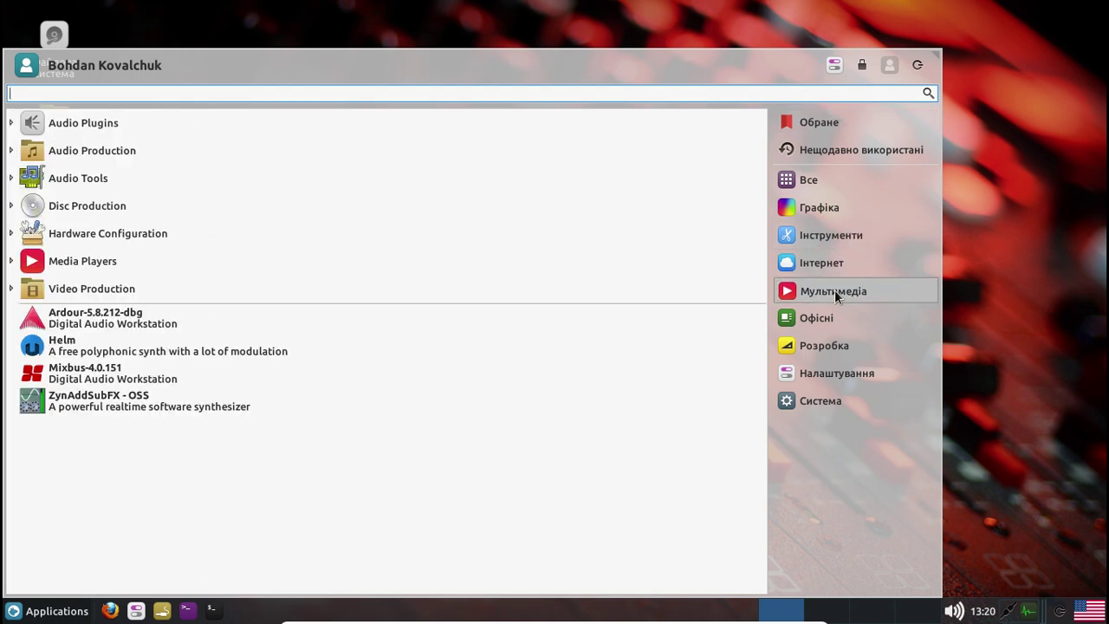
click(11, 153)
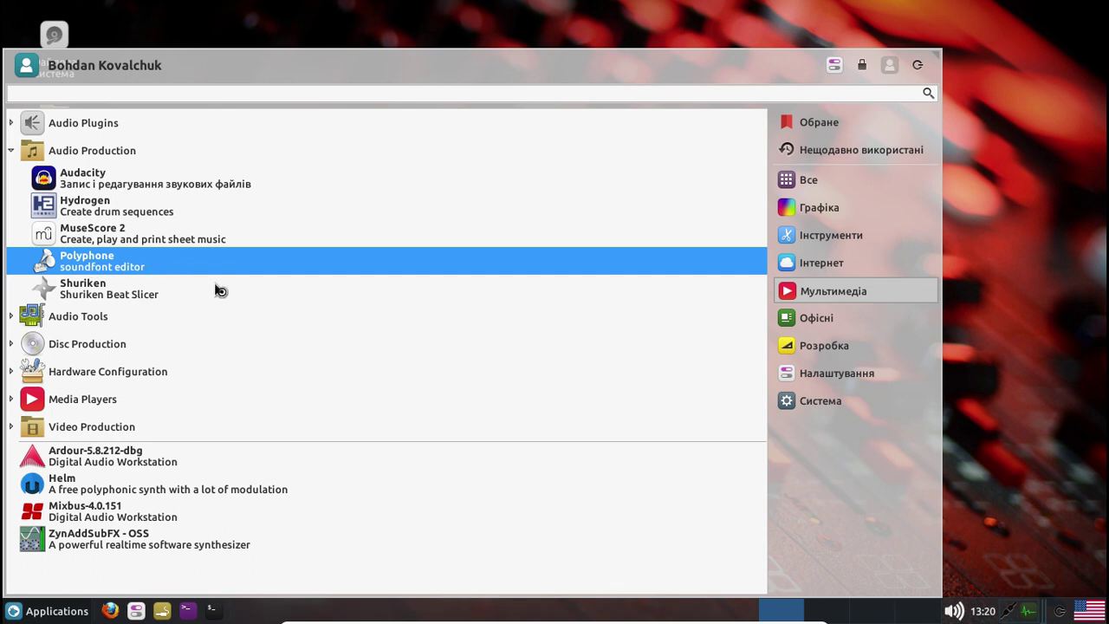
click(312, 294)
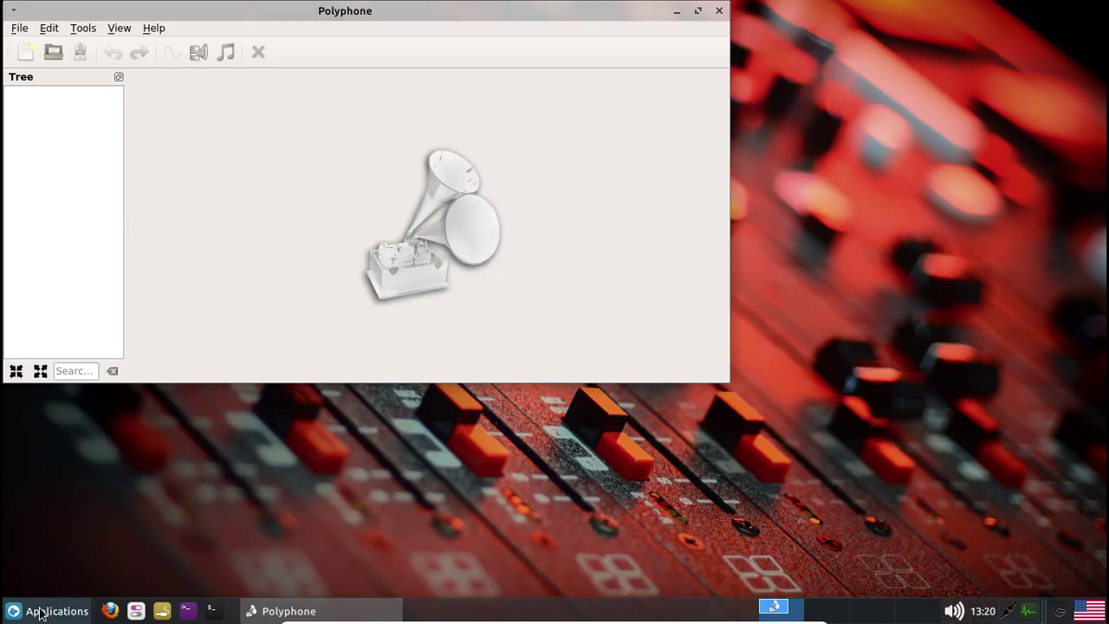
Cancel Polyphone's Opening files dialog and close the empty Polyphone window
click(41, 612)
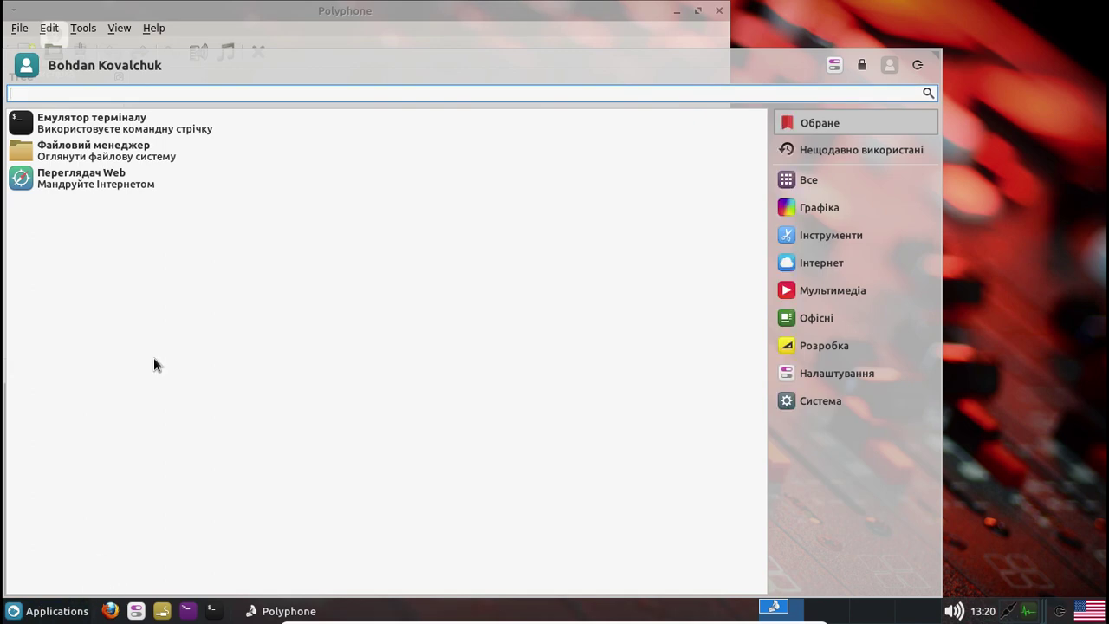
click(282, 17)
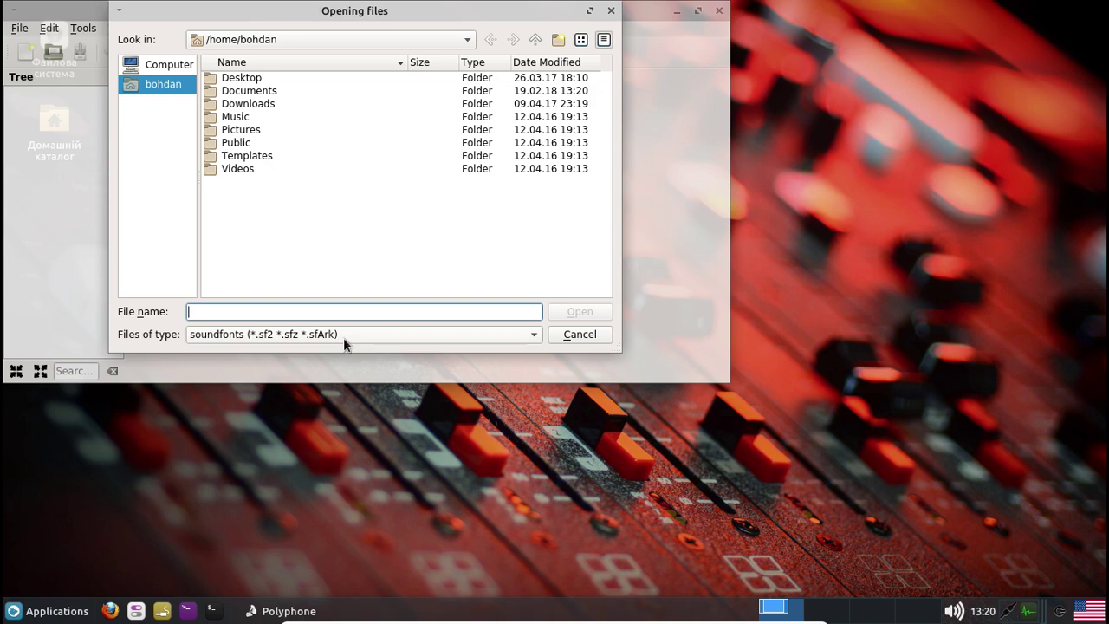
click(578, 333)
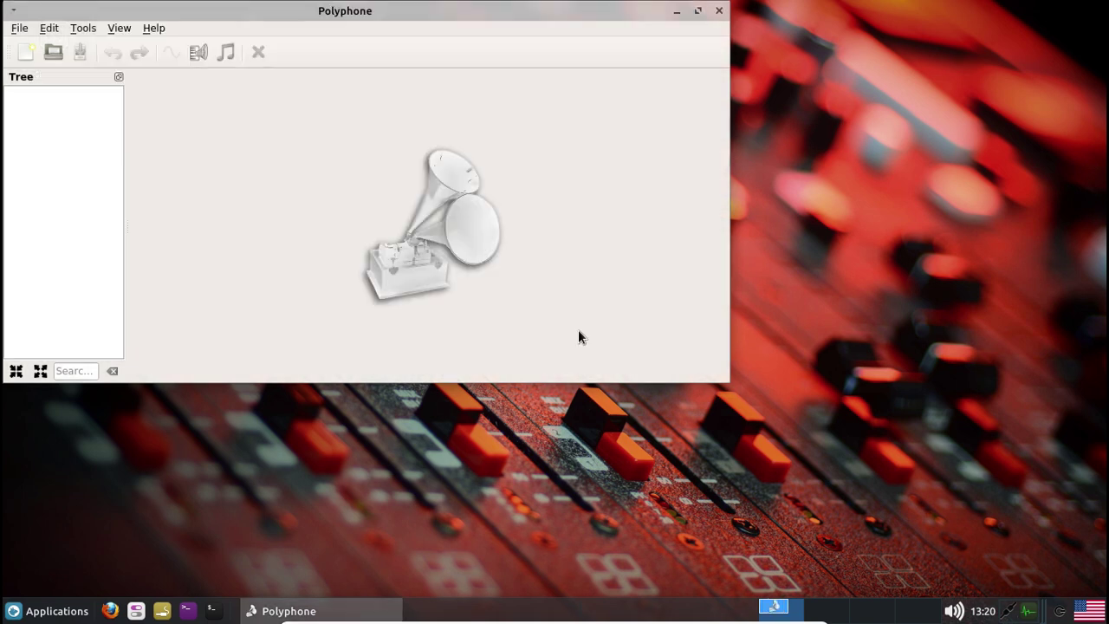
click(719, 10)
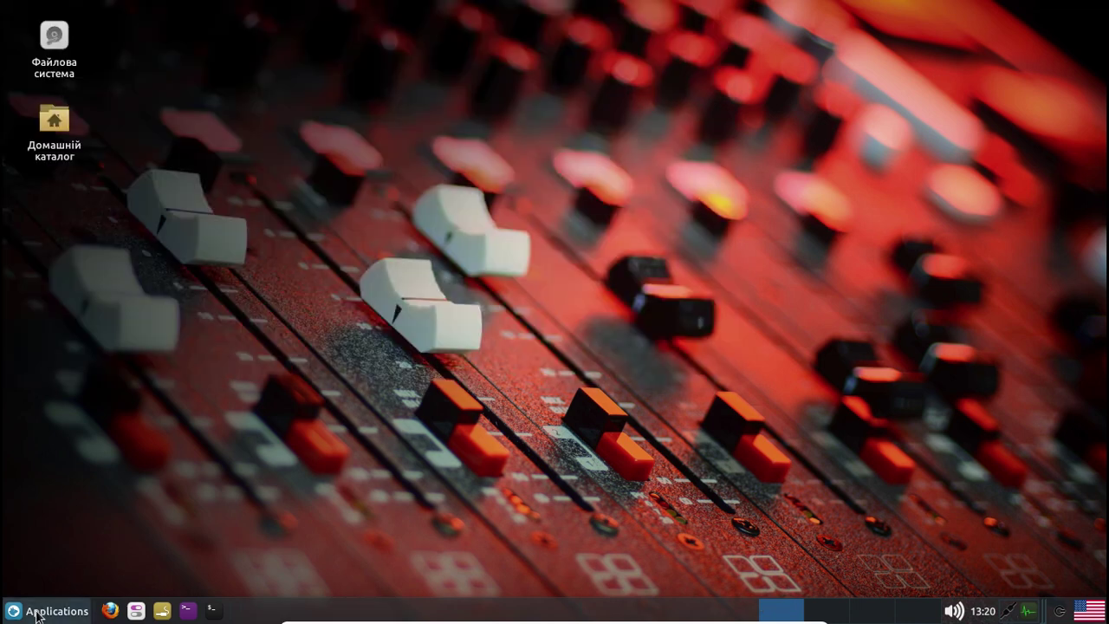
Show the Мультимедіа category with Audio Production expanded in the Whisker Menu
click(33, 615)
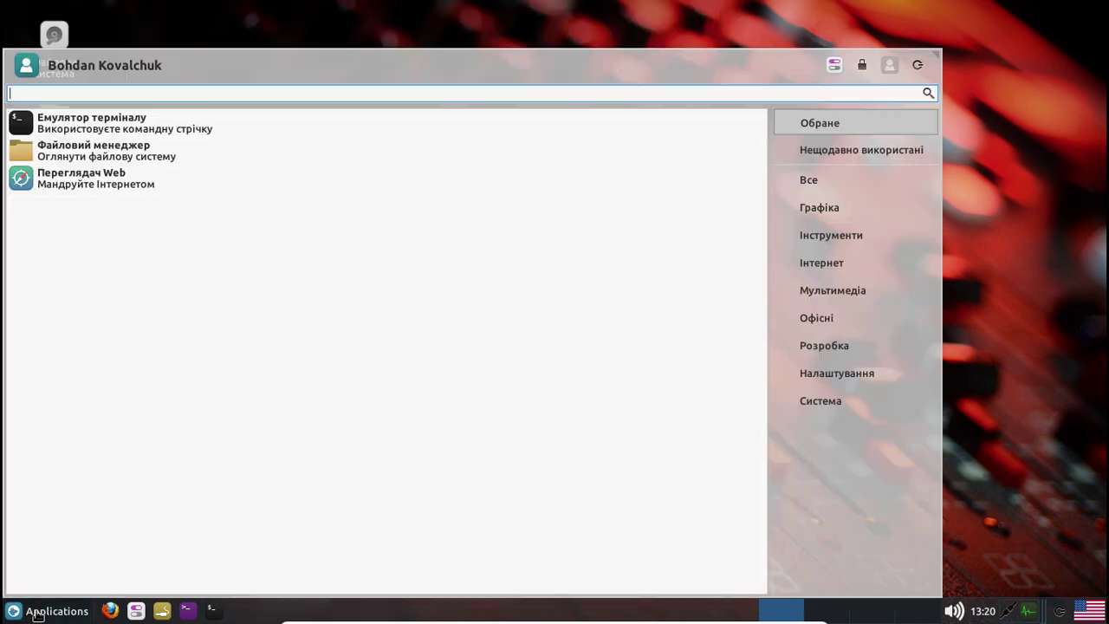
click(861, 234)
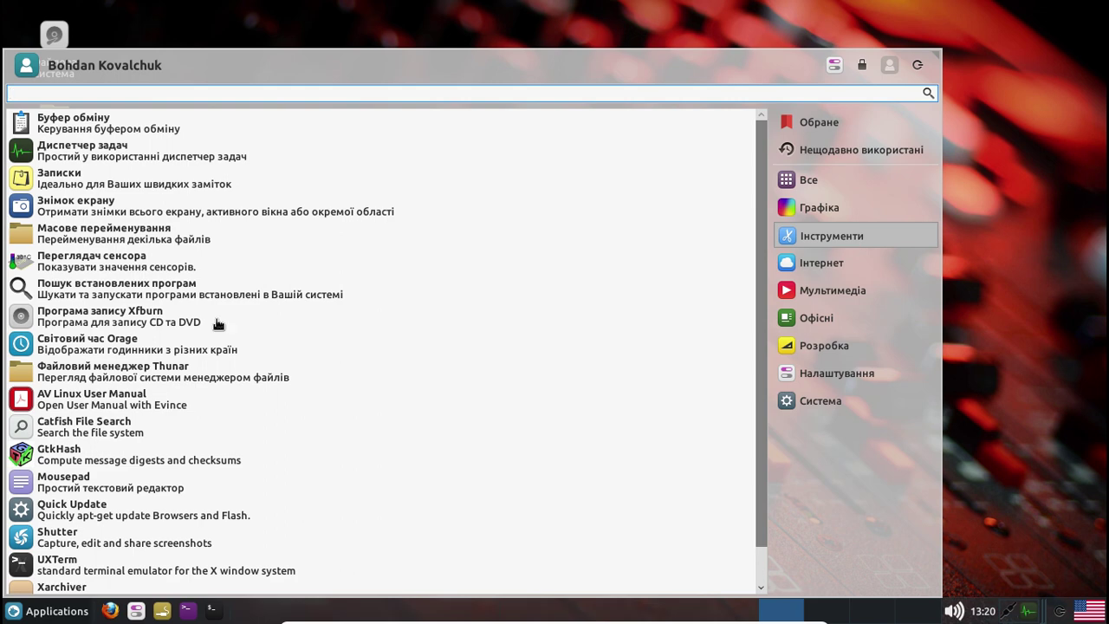
click(845, 296)
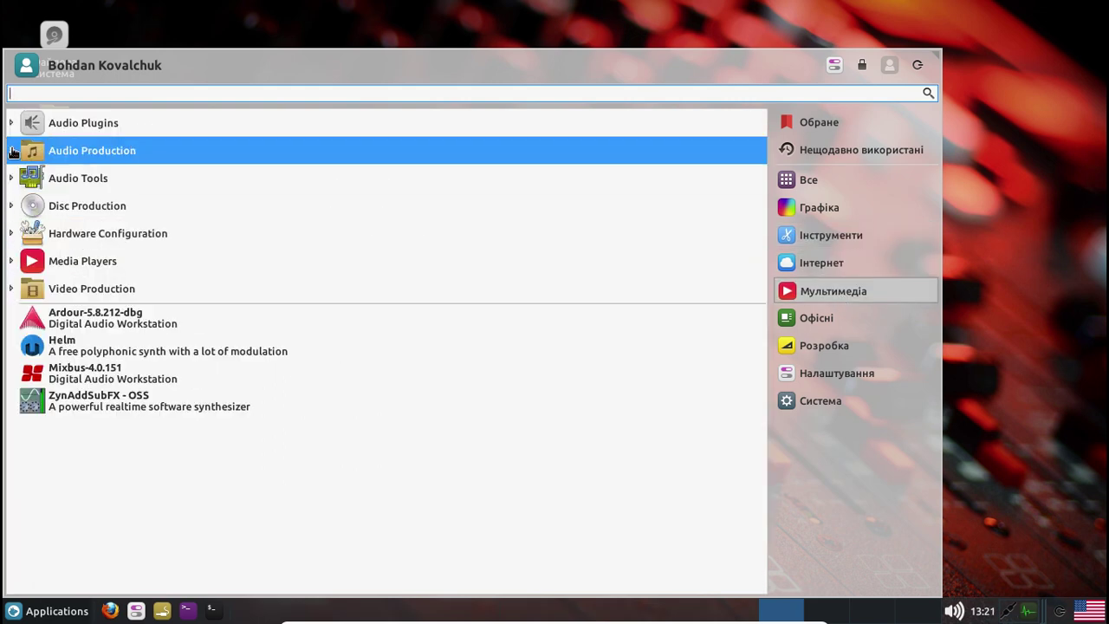
click(10, 151)
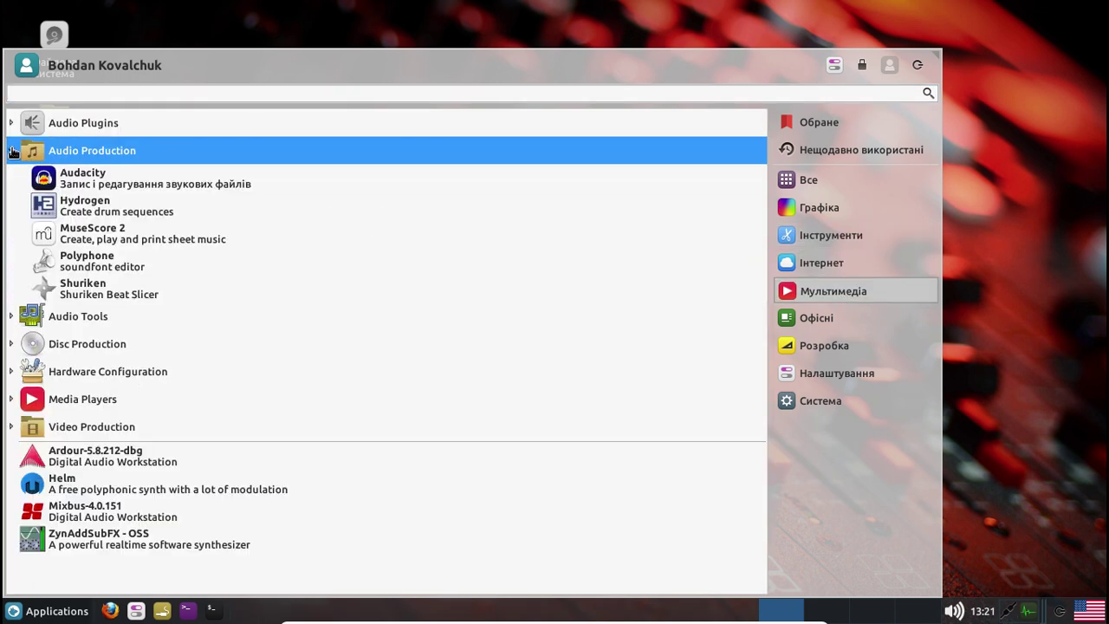
Launch Shuriken Beat Slicer from the Audio Production list
click(165, 299)
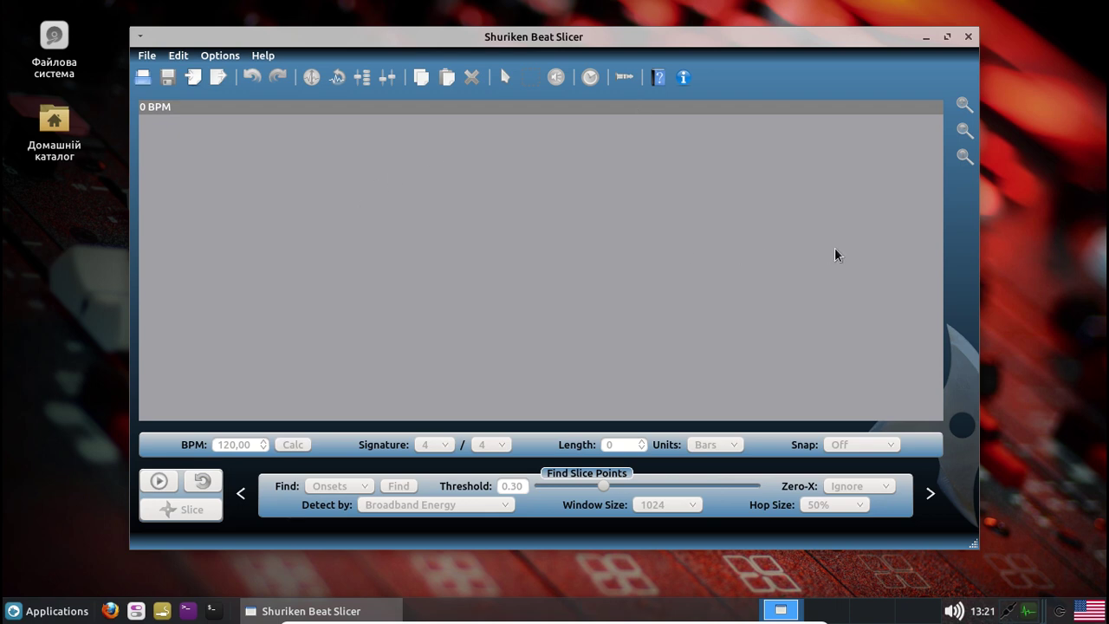
Close Shuriken and launch Patchage from Мультимедіа's Audio Tools group
click(968, 36)
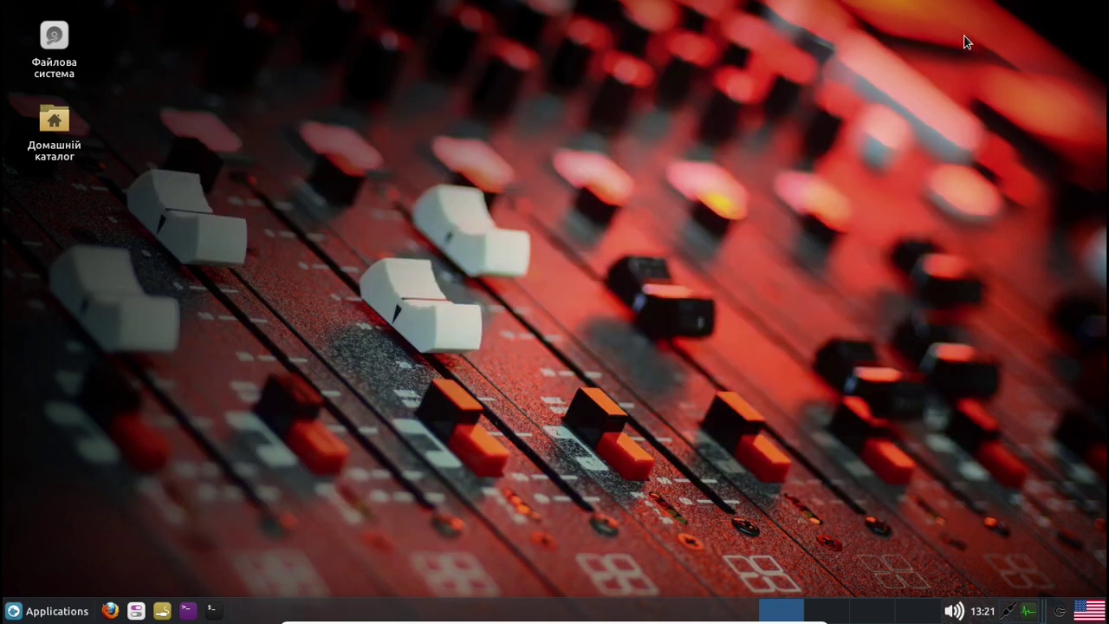
click(70, 613)
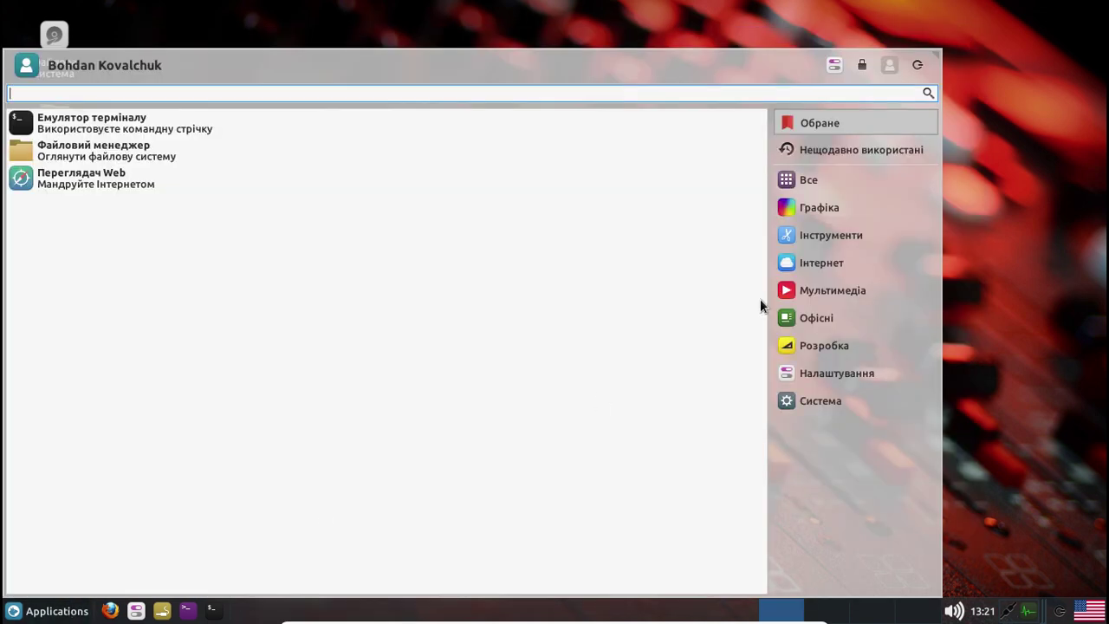
click(814, 293)
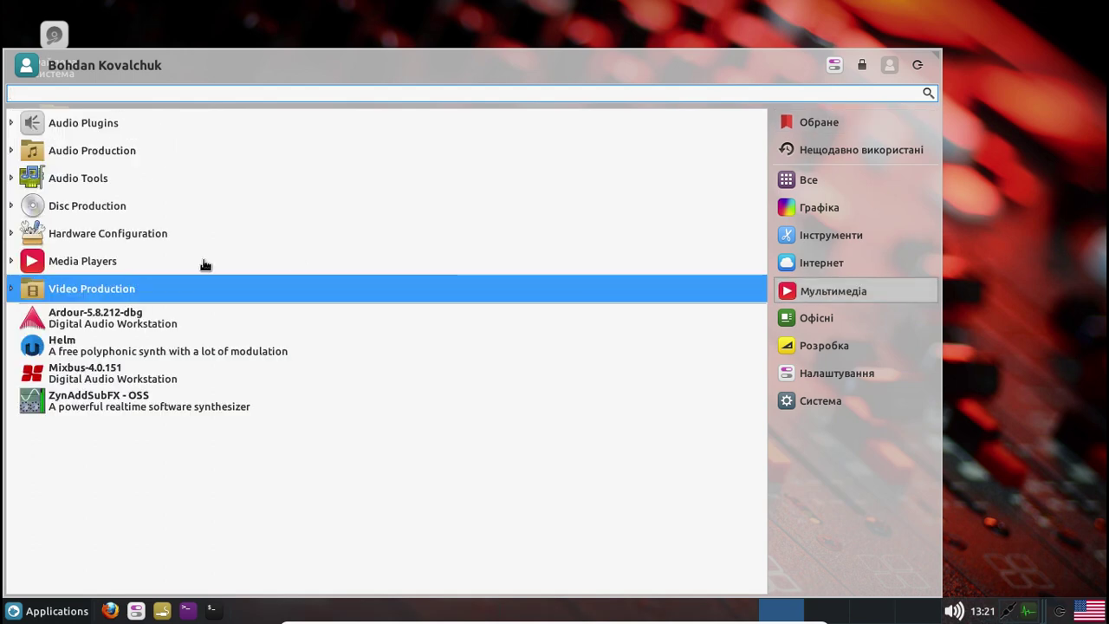
click(11, 152)
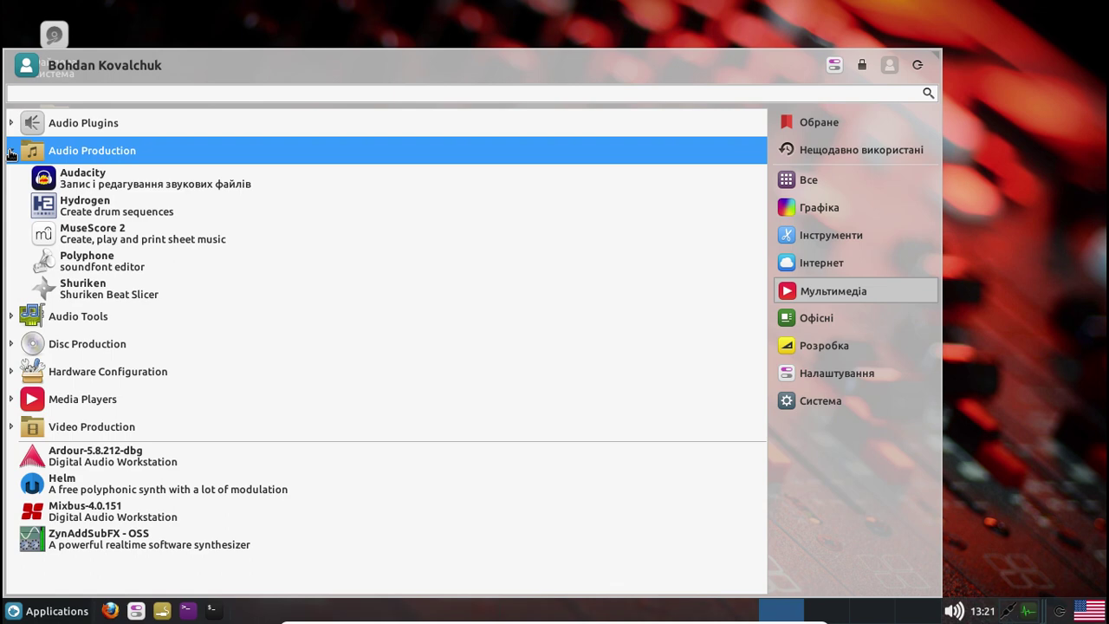
click(13, 318)
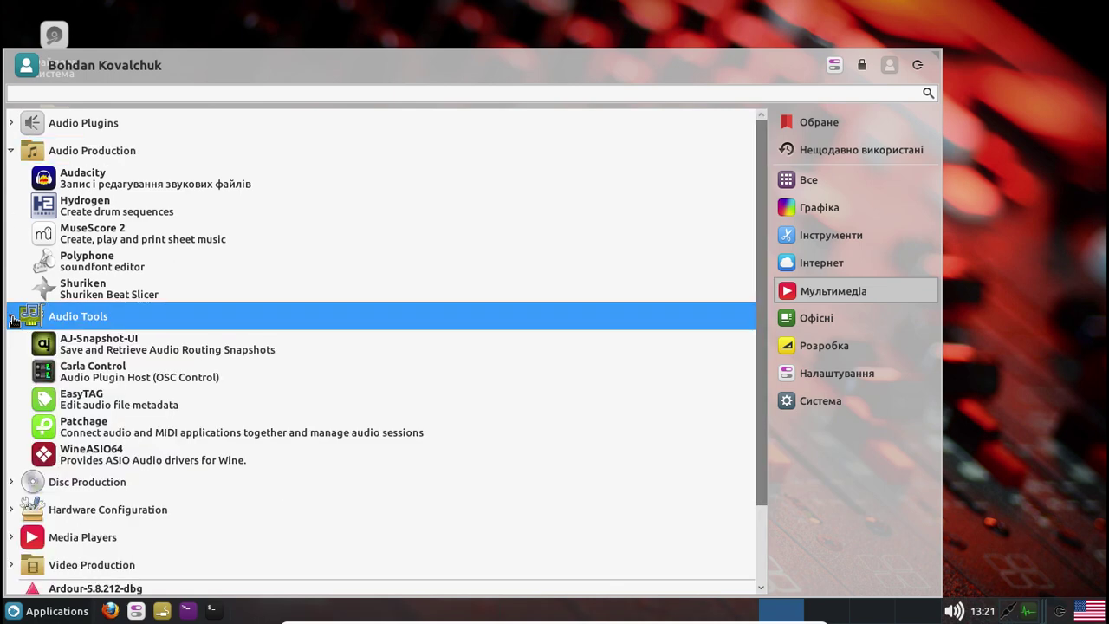
scroll(304, 354, down, 2)
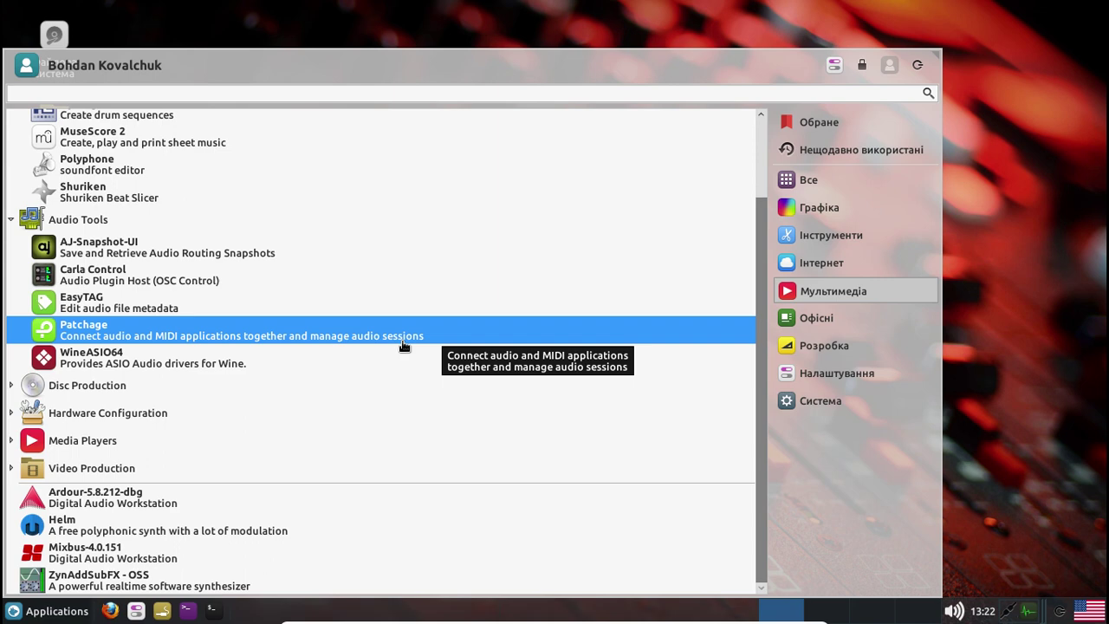
click(401, 345)
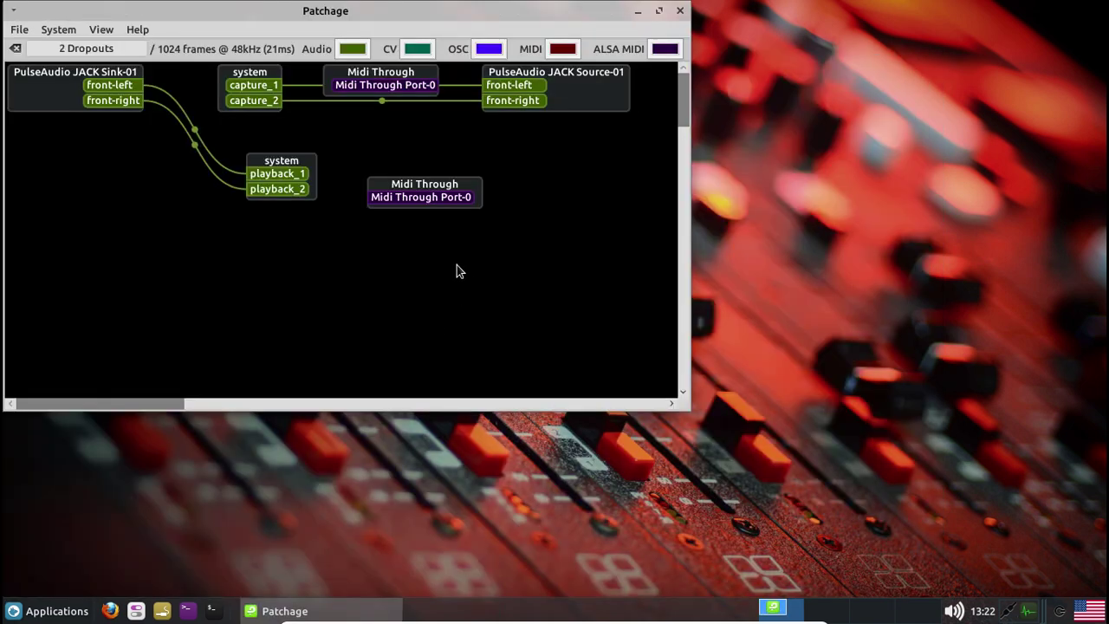
Inspect the PulseAudio JACK Sink's front-left port in Patchage, then close Patchage
click(121, 85)
click(681, 12)
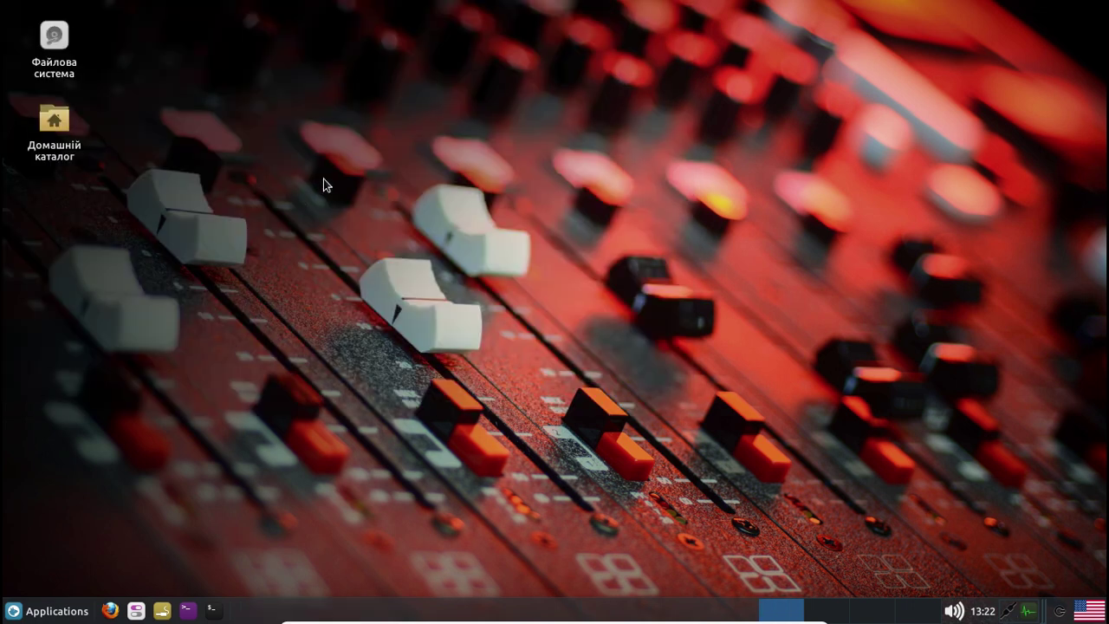
Show the Мультимедіа apps with only Audio Tools expanded, after briefly opening Video Production
click(45, 612)
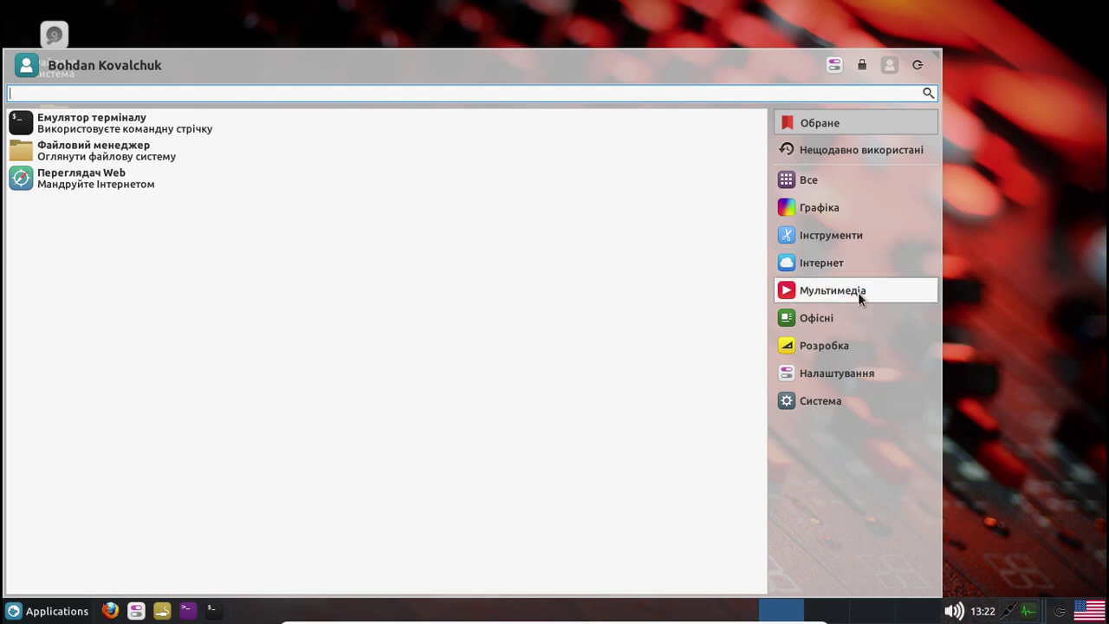
click(857, 292)
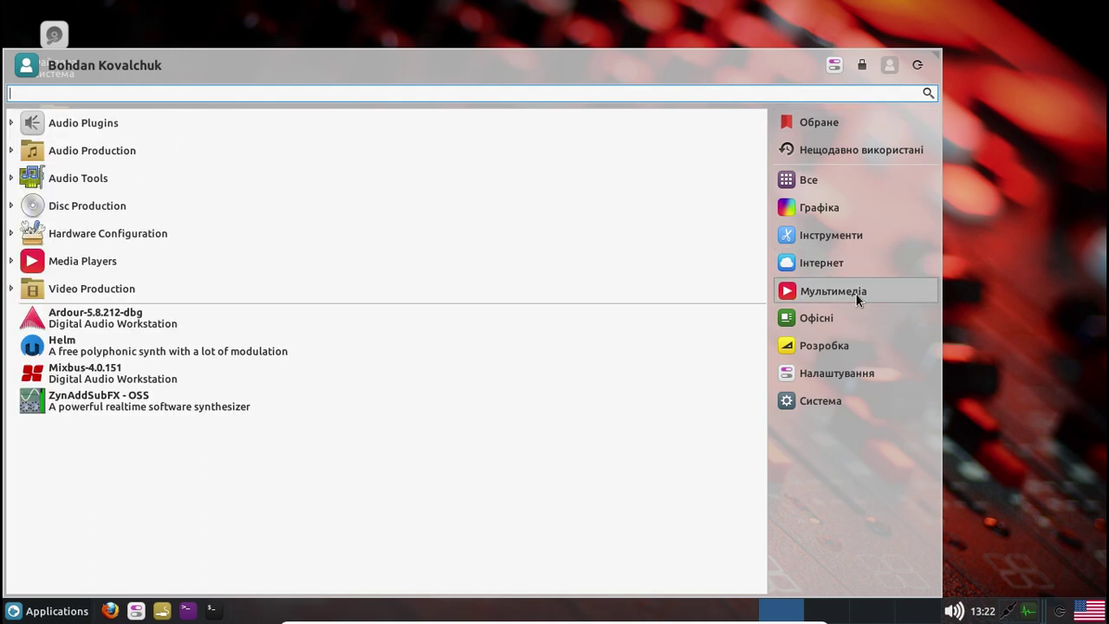
click(11, 290)
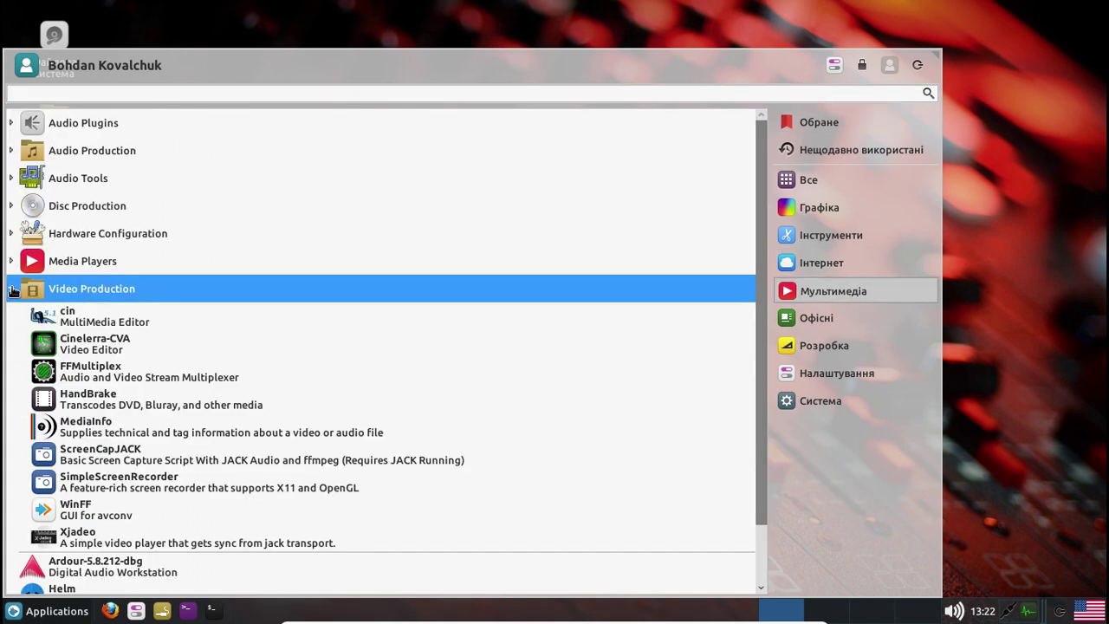
click(12, 290)
click(11, 179)
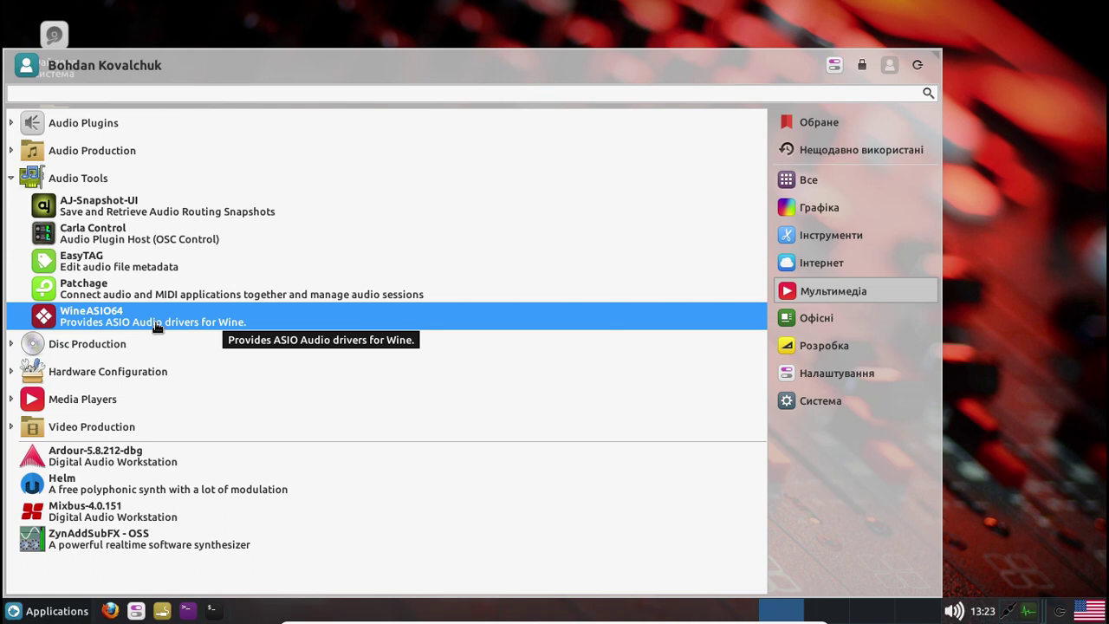
Collapse Audio Tools, then expand and collapse Disc Production to review its apps
click(10, 181)
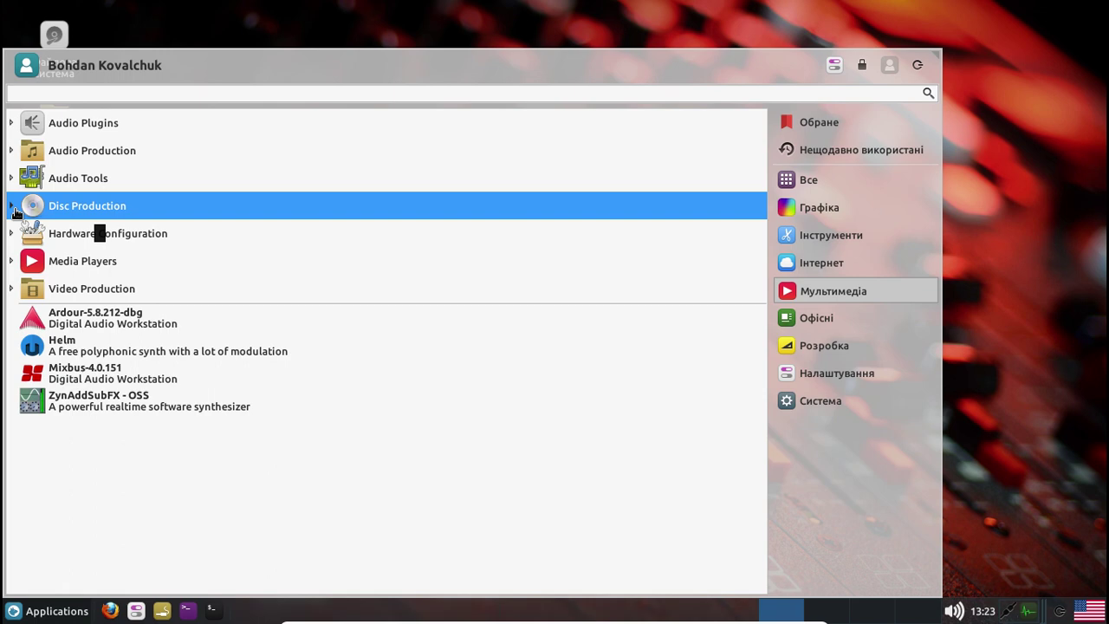
click(12, 208)
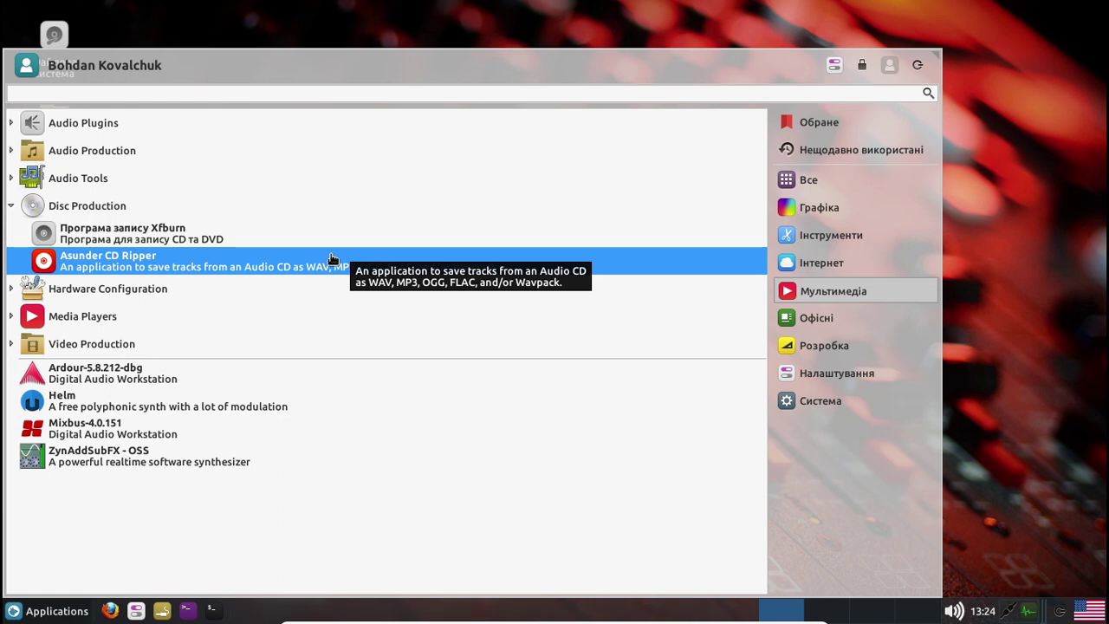
click(12, 206)
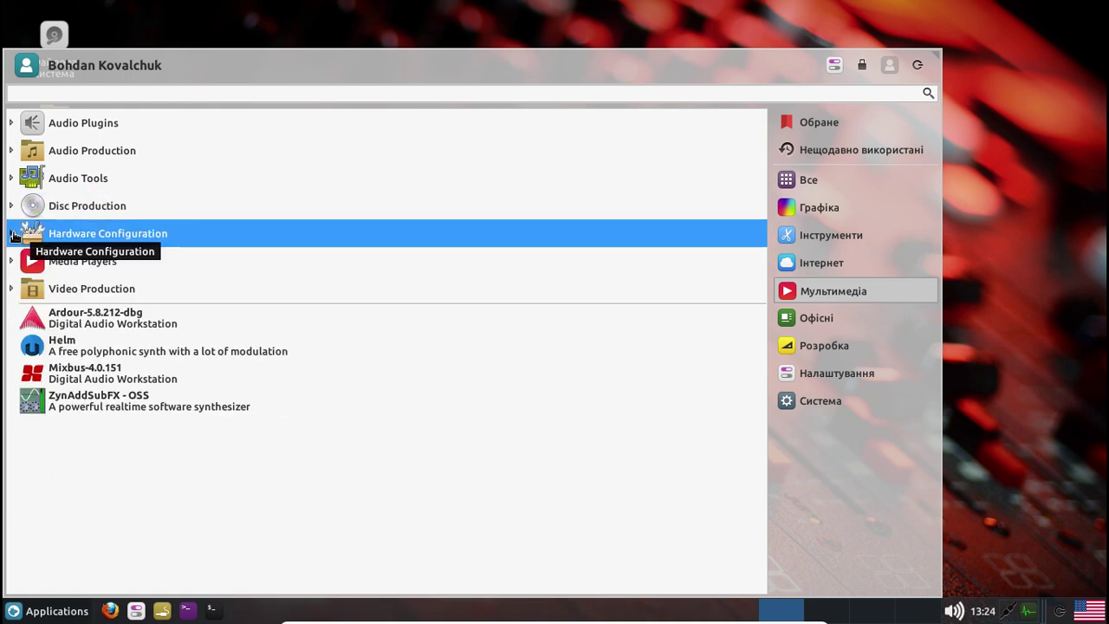
Expand Hardware Configuration, scroll through Echomixer to Volti, then collapse the group again
click(11, 234)
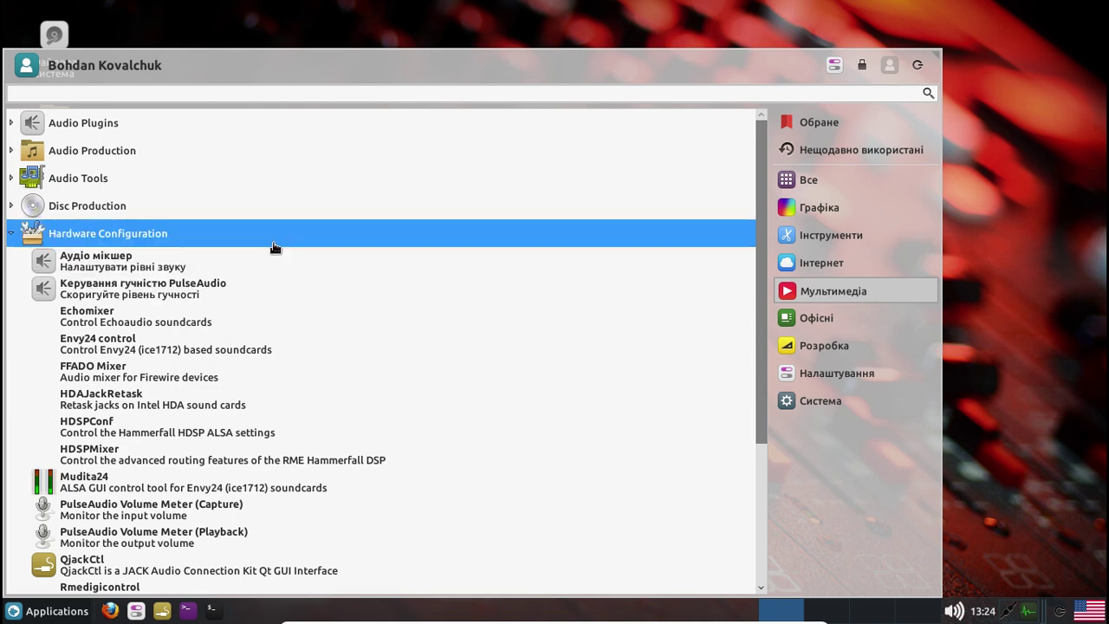
scroll(276, 251, down, 2)
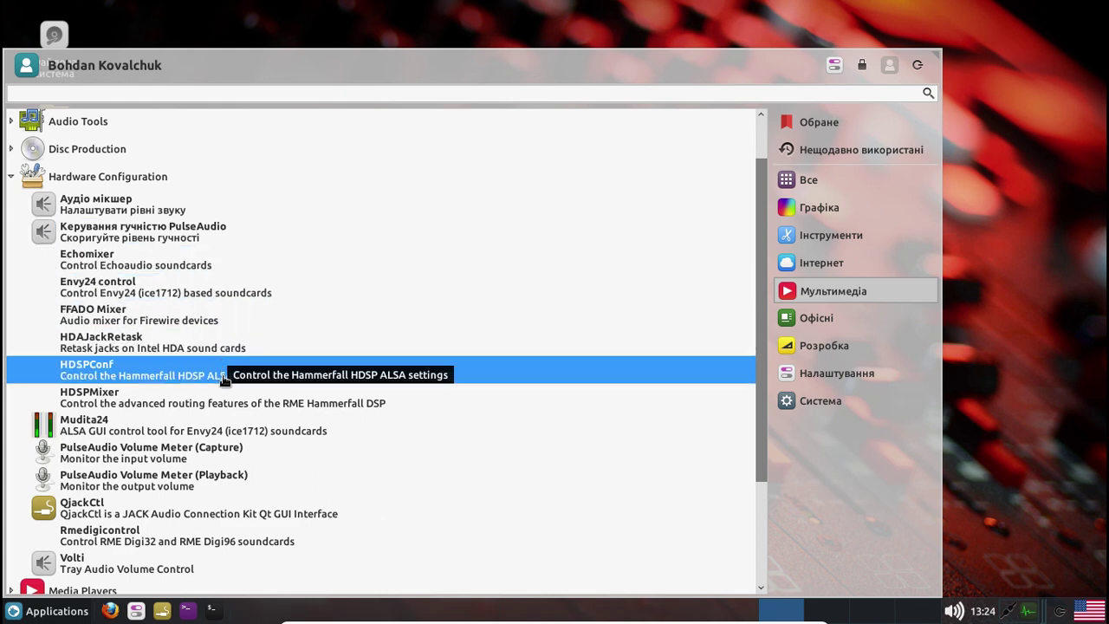
scroll(213, 405, down, 2)
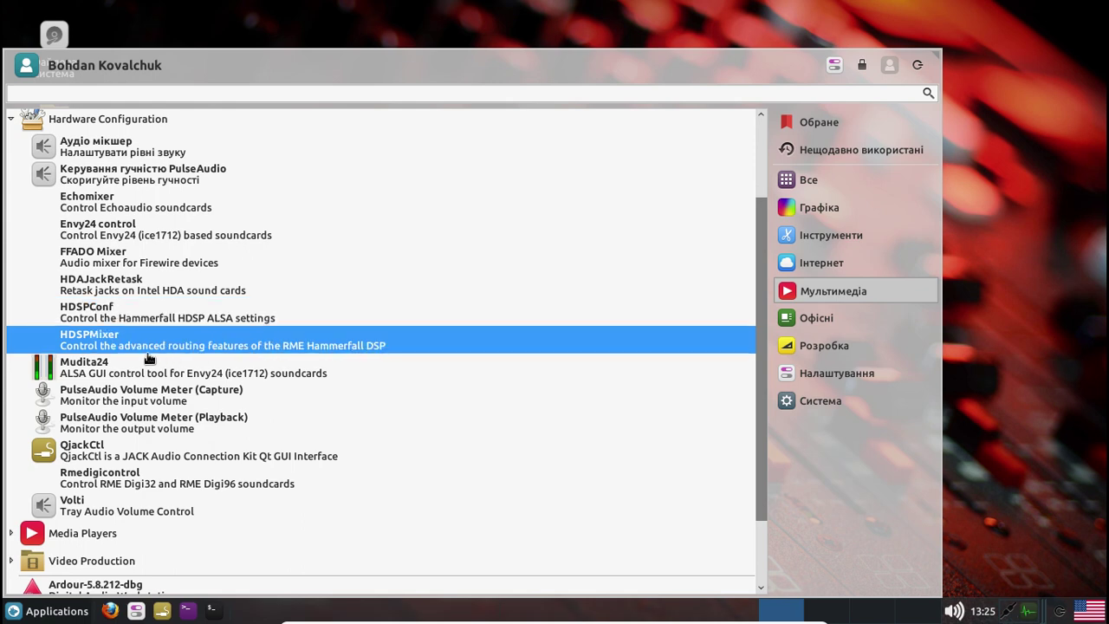
click(11, 120)
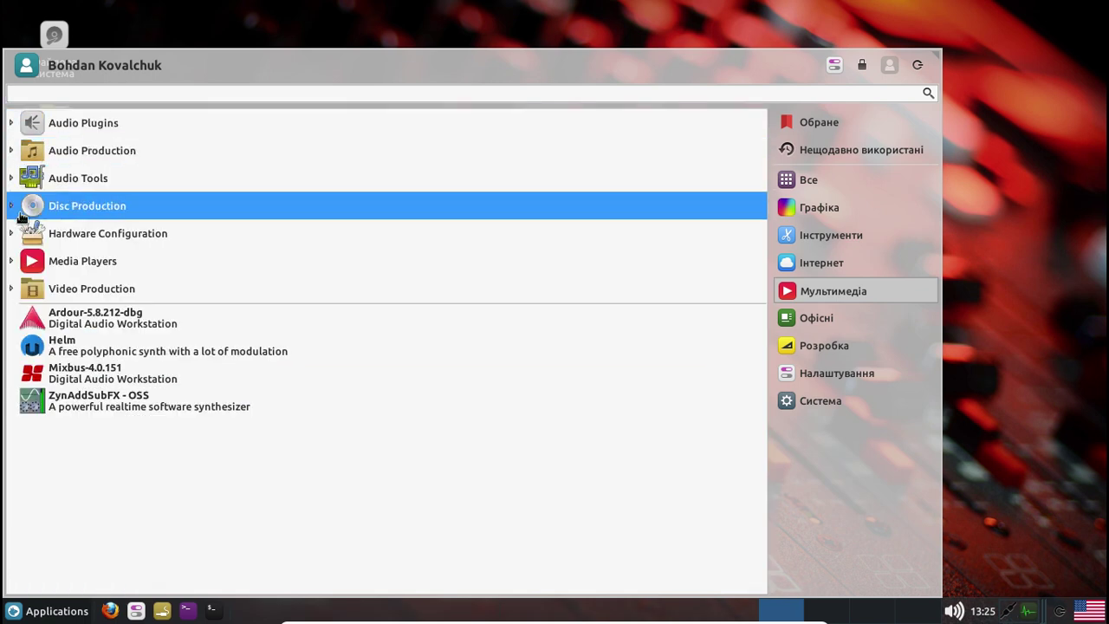
click(14, 261)
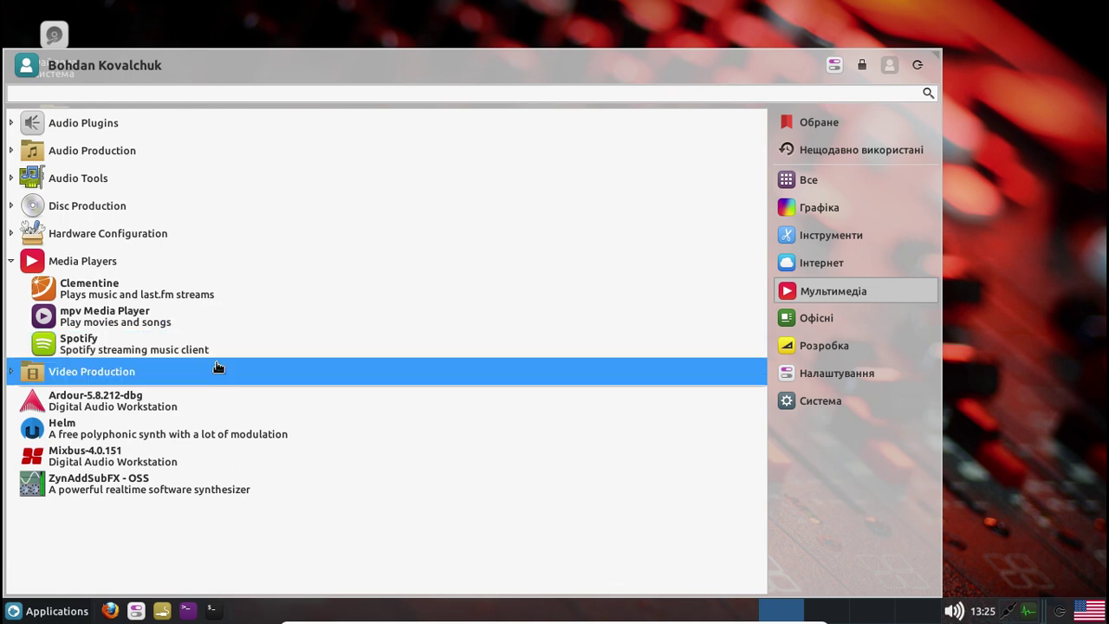
click(13, 264)
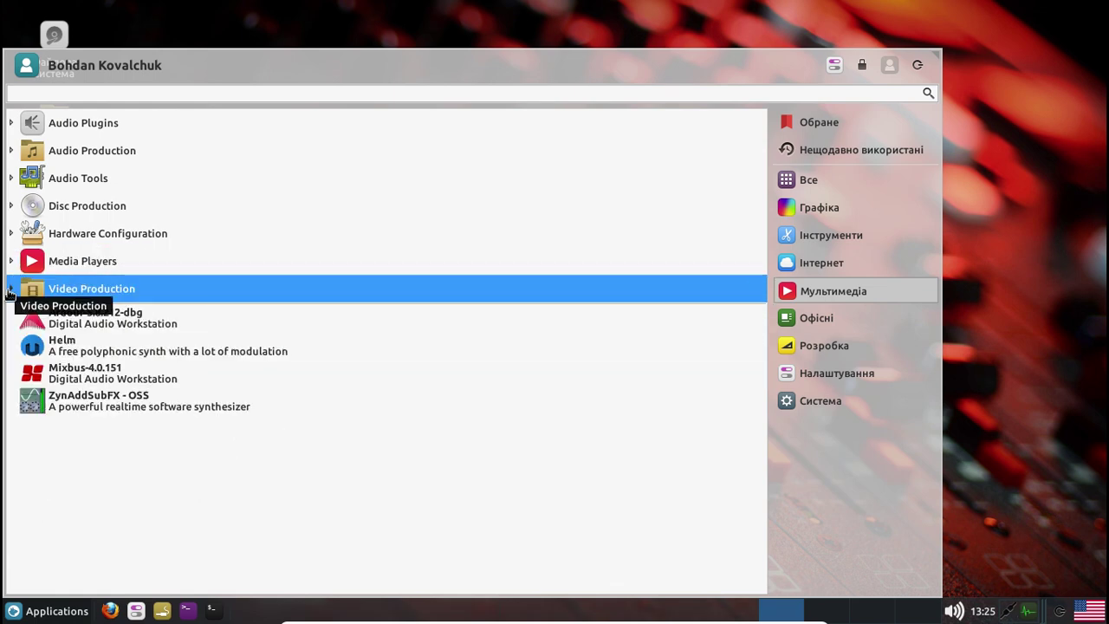
click(11, 292)
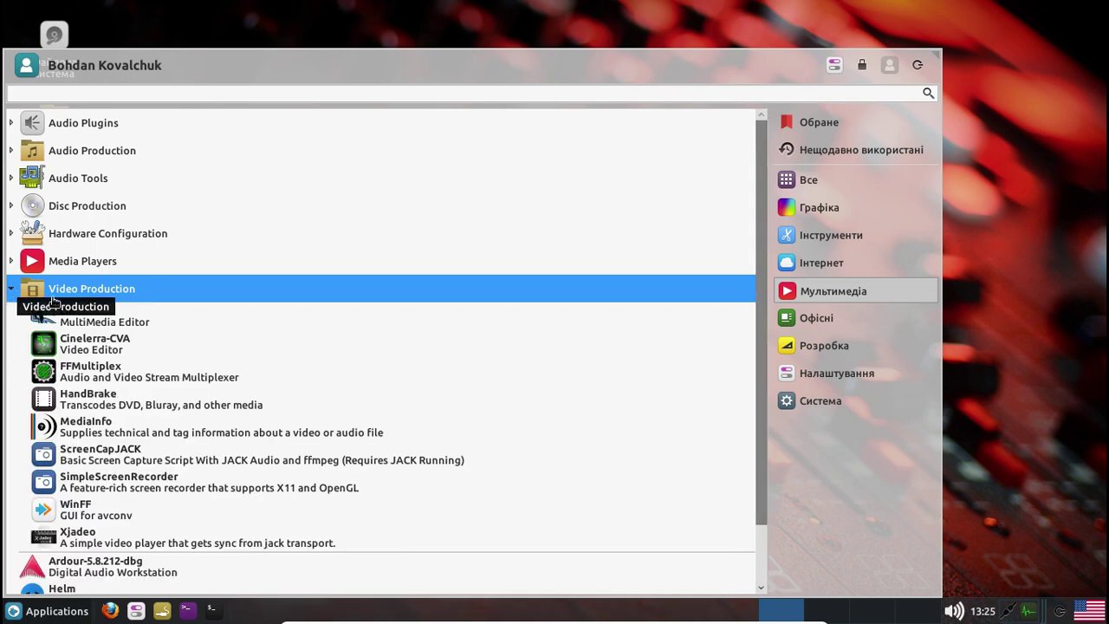
scroll(483, 320, down, 1)
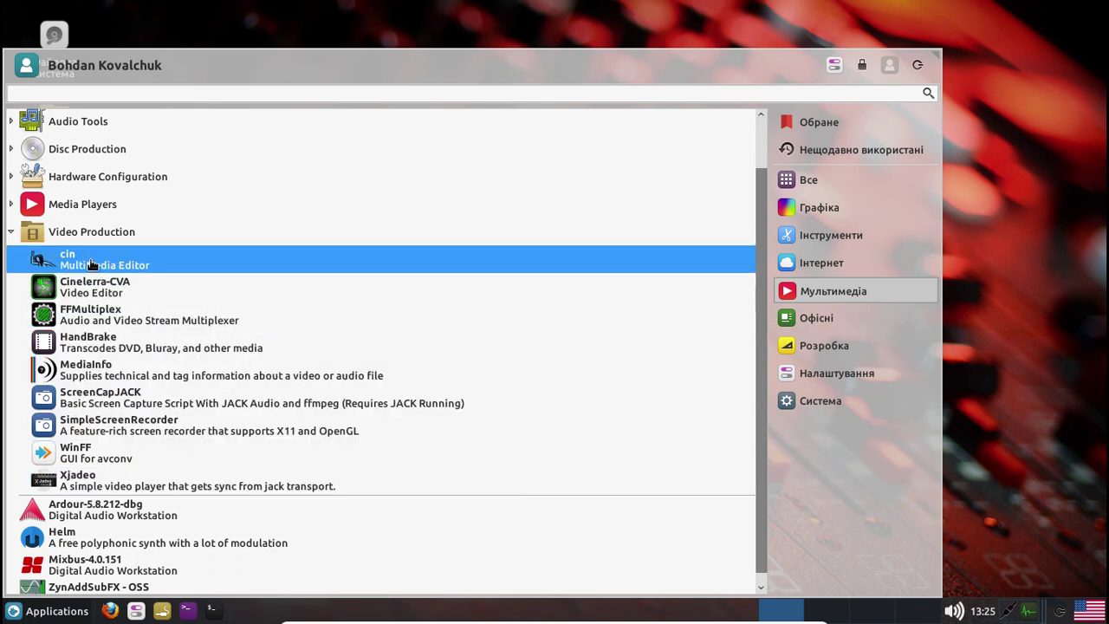
click(11, 233)
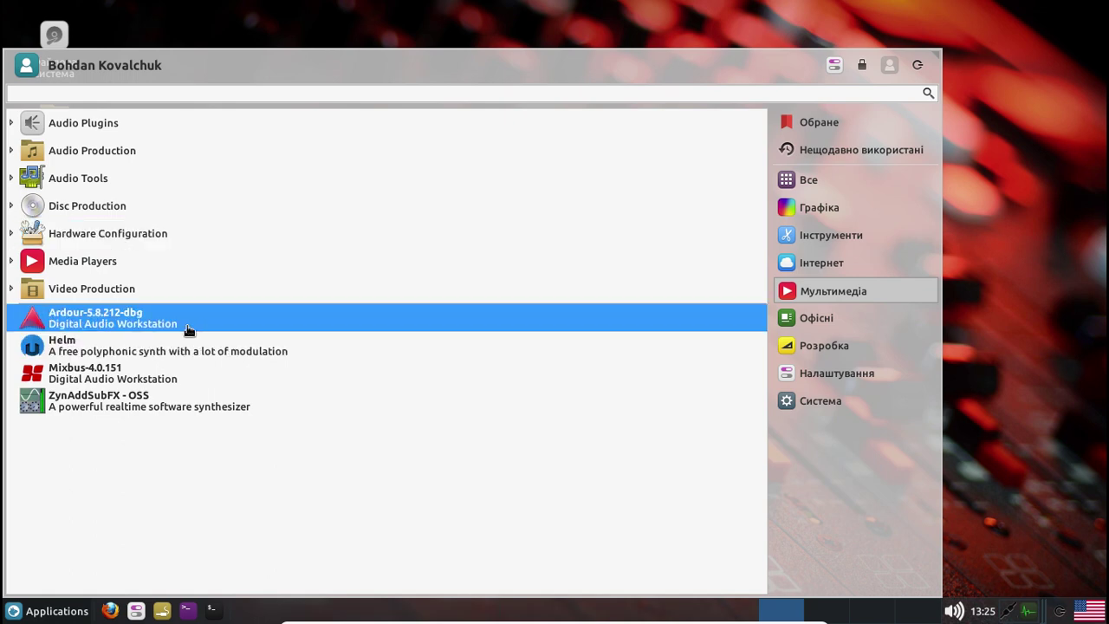
Launch Ardour, then Mixbus, from the Multimedia applications
click(96, 323)
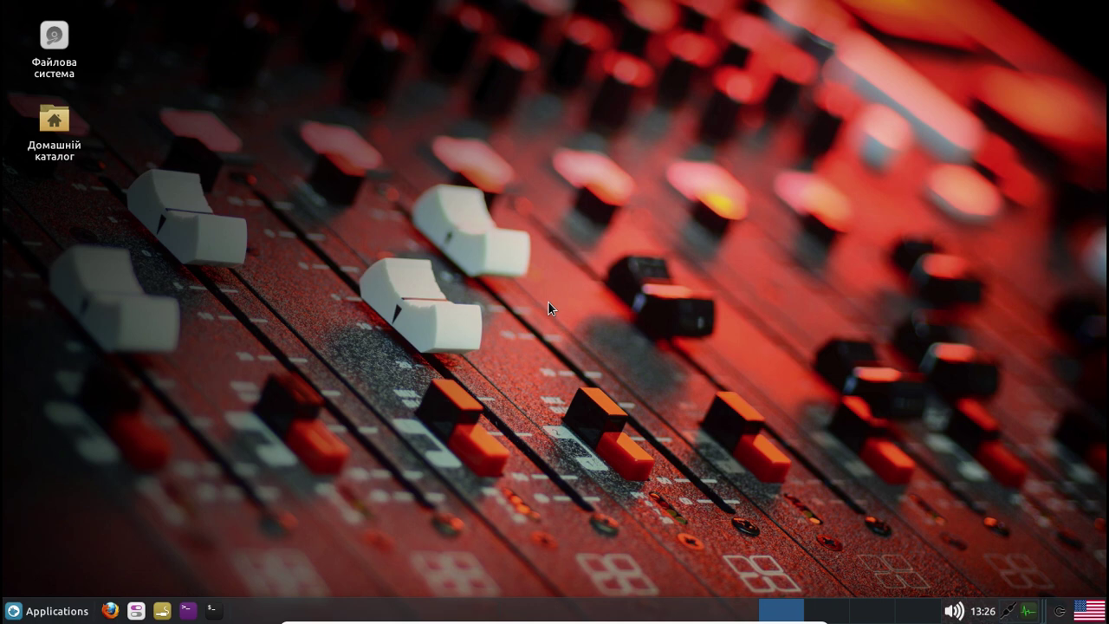
click(48, 611)
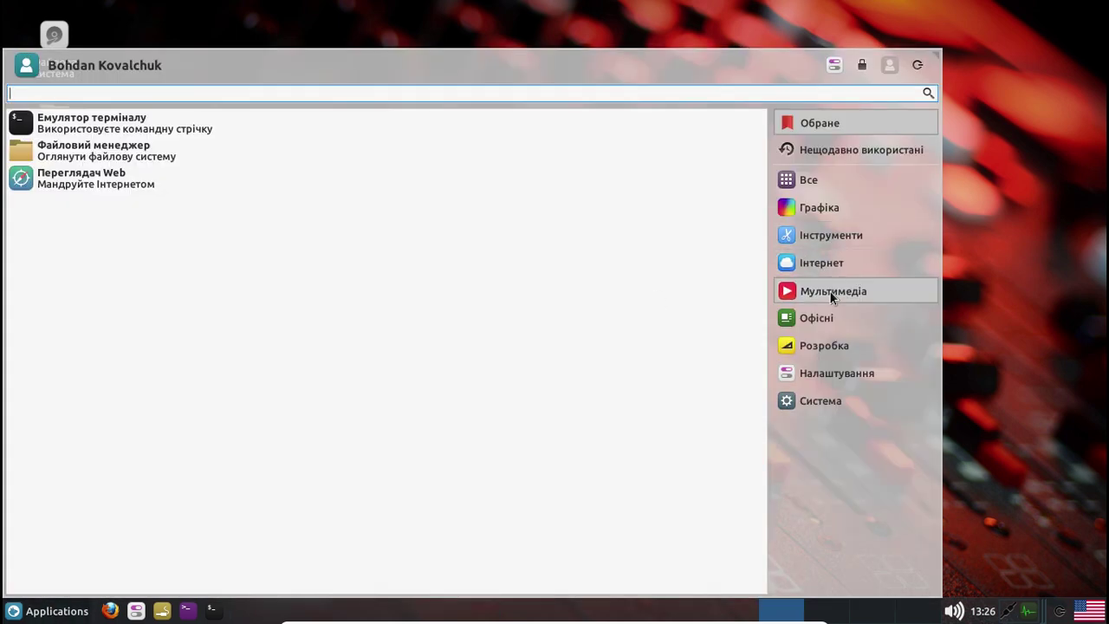
click(830, 292)
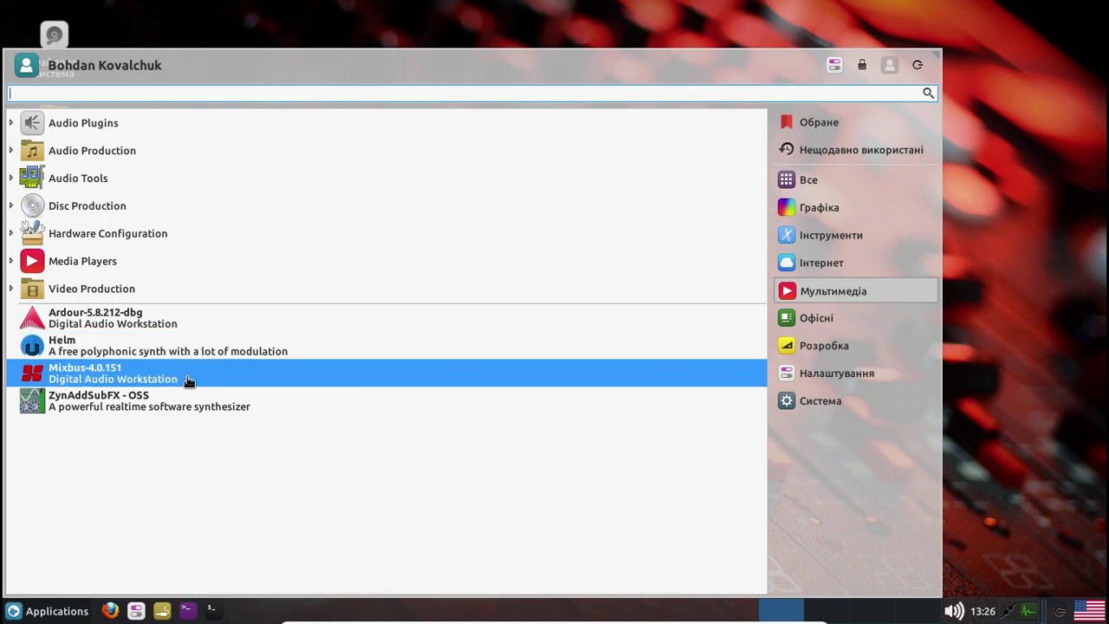
key(Escape)
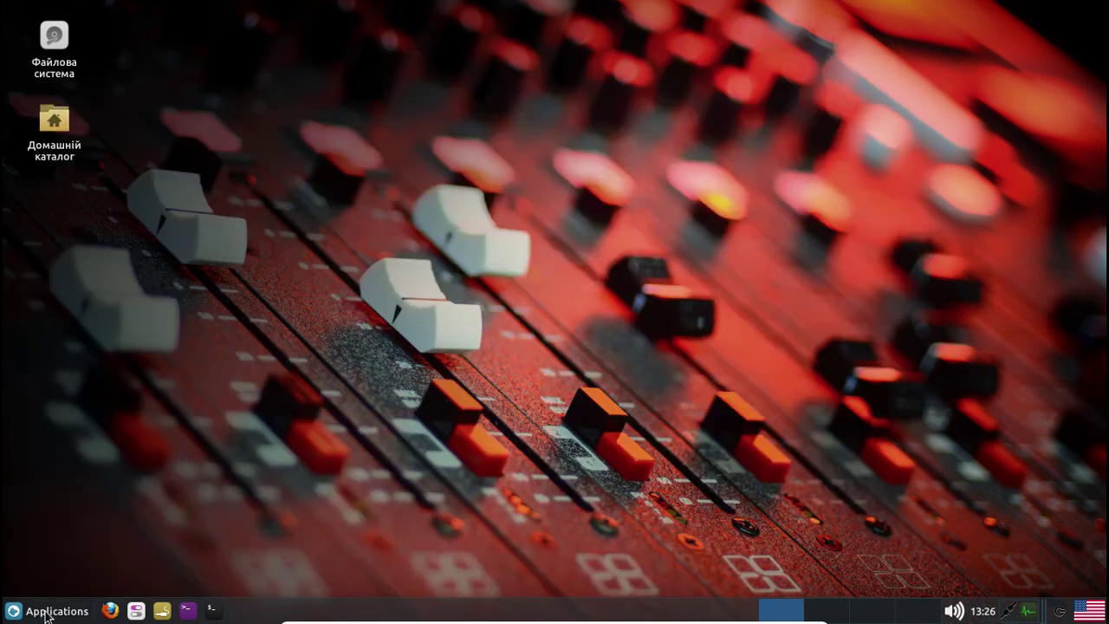
Reopen the Whisker Menu on the Multimedia applications
click(57, 610)
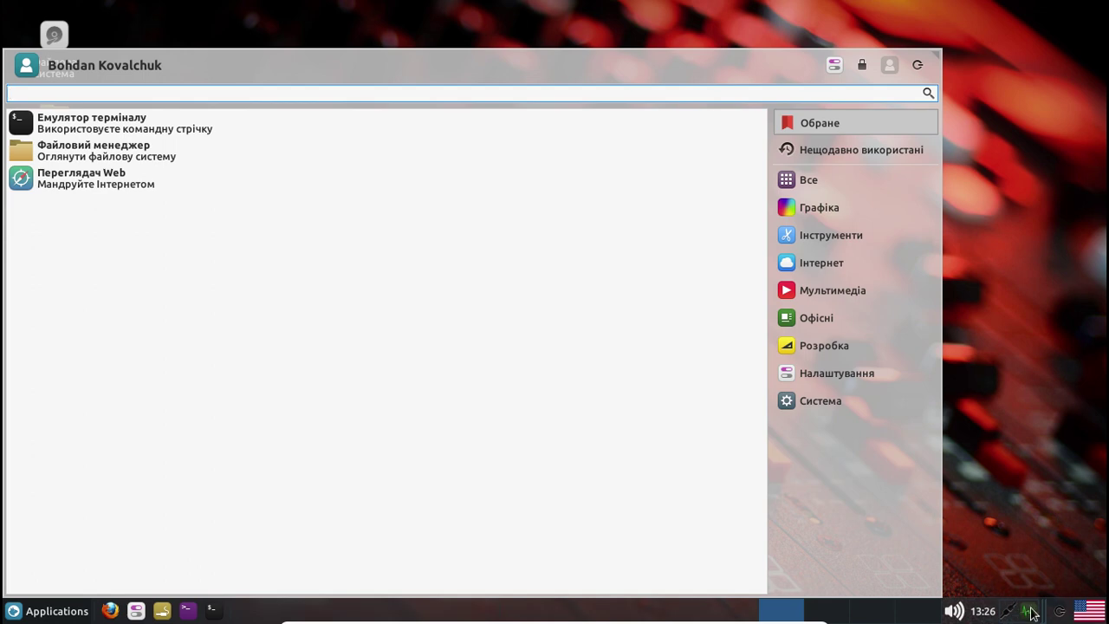
mouse_move(1033, 613)
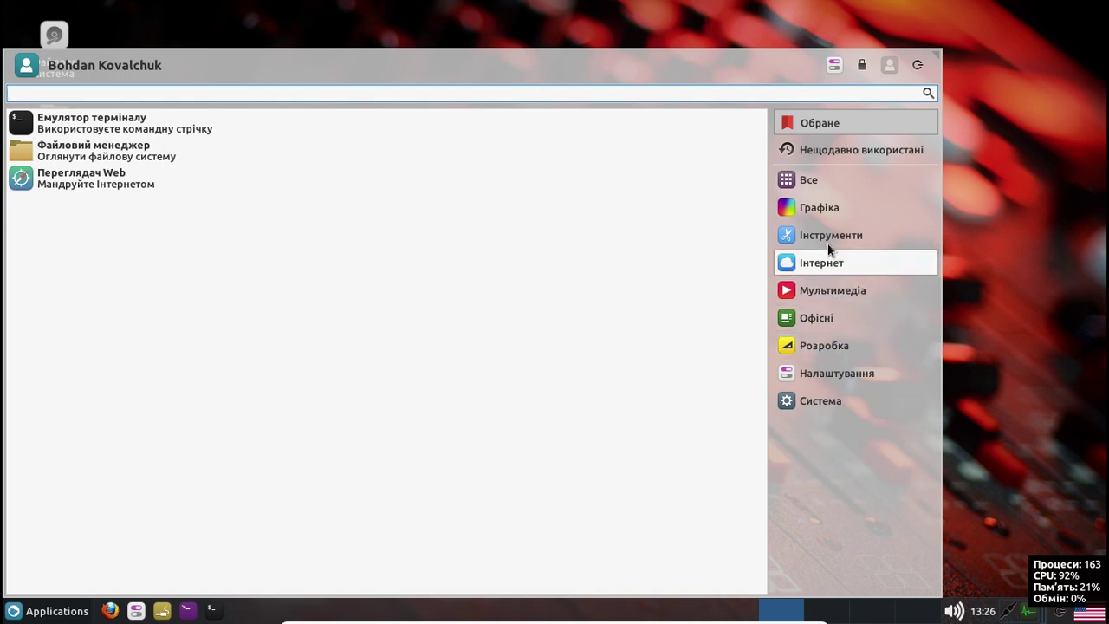
click(855, 294)
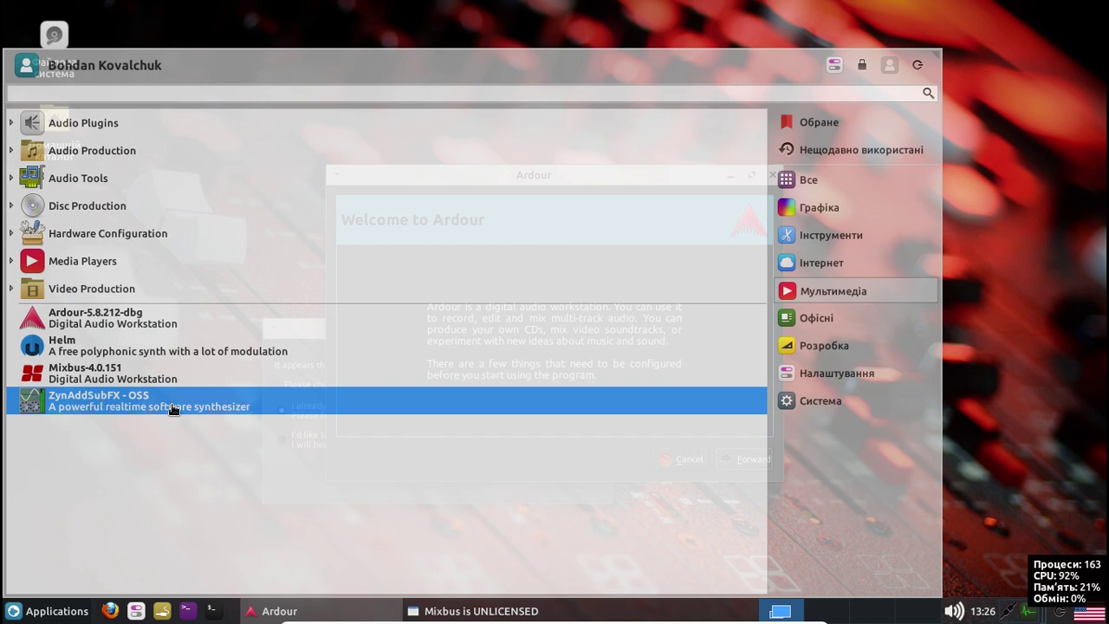
Close the menu and finish Ardour's first-run wizard with default folder, monitoring and Master bus
click(1033, 137)
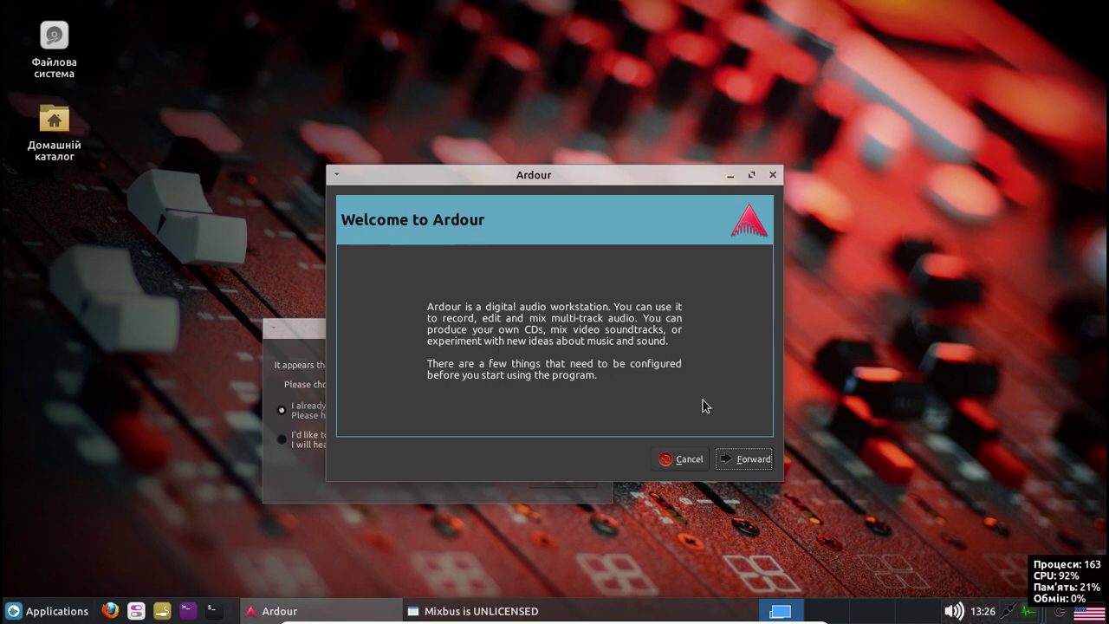
click(756, 459)
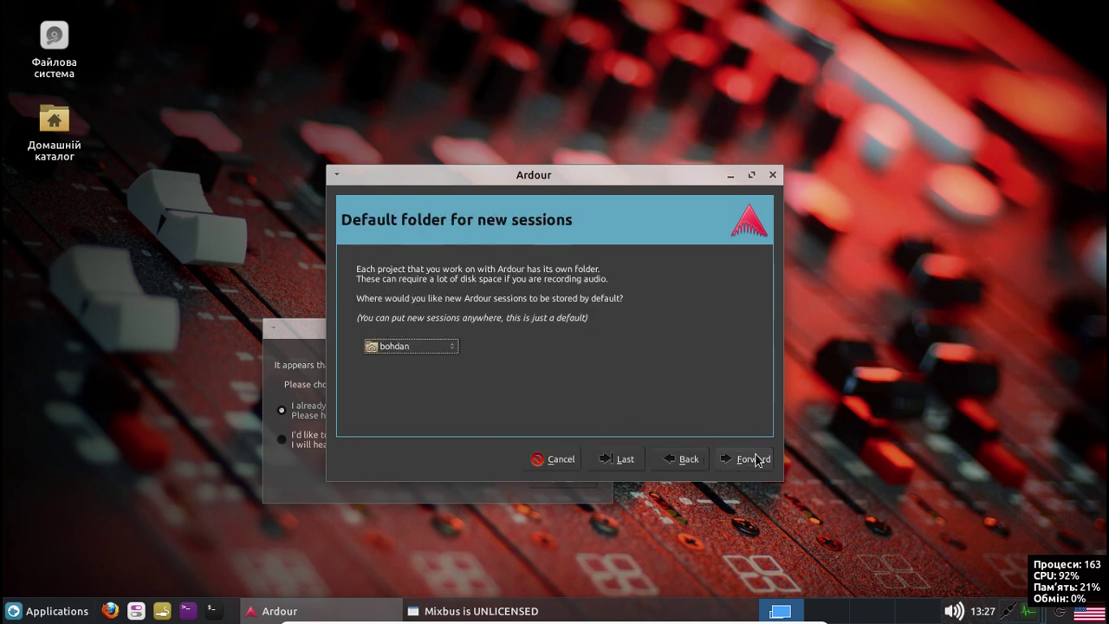
click(750, 465)
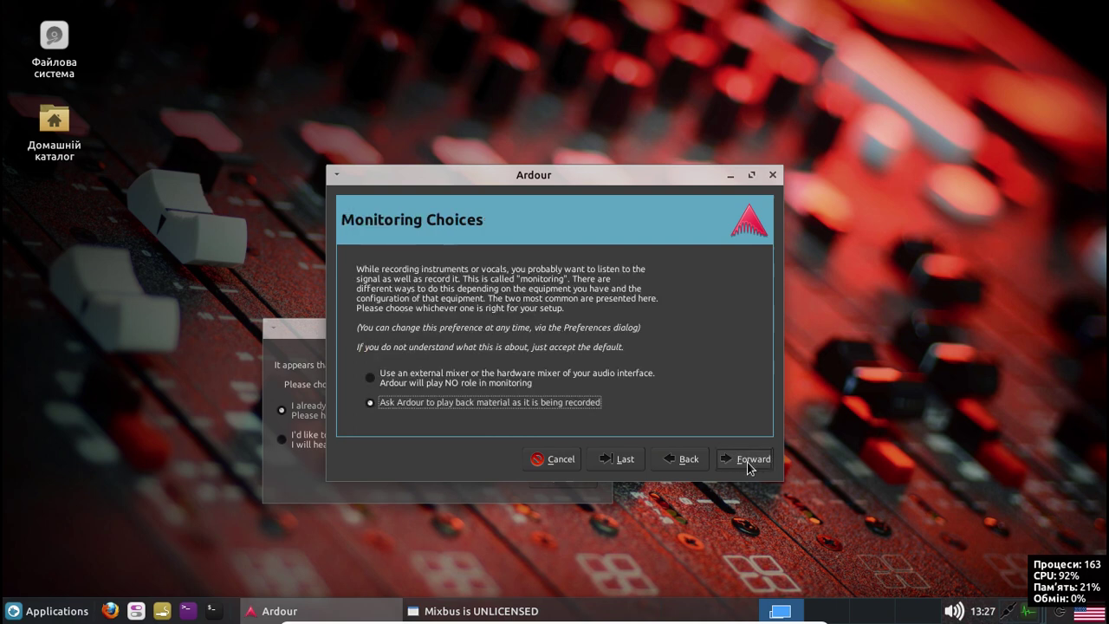
click(750, 466)
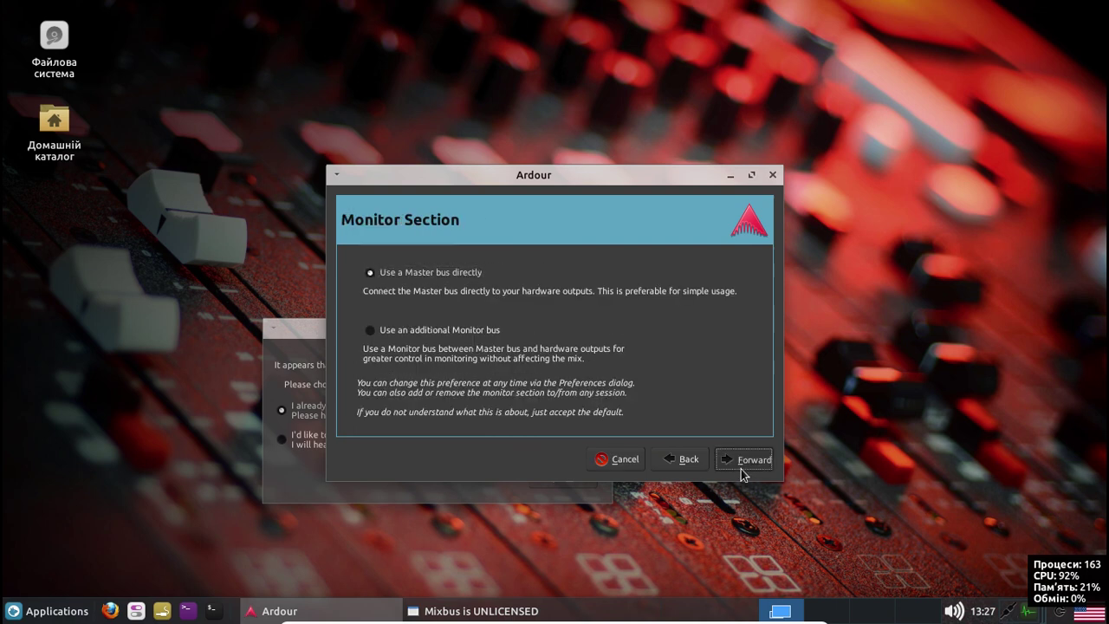
click(750, 466)
click(749, 466)
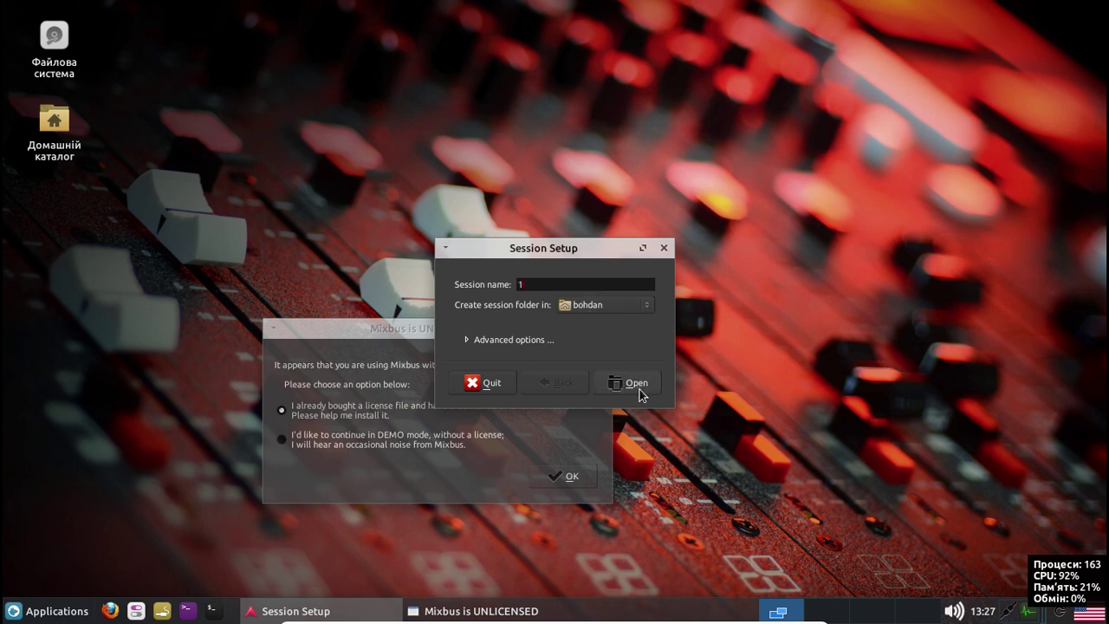
Create session 1, start ALSA with Intel 82801AA-ICH input, and dismiss the device error
click(639, 388)
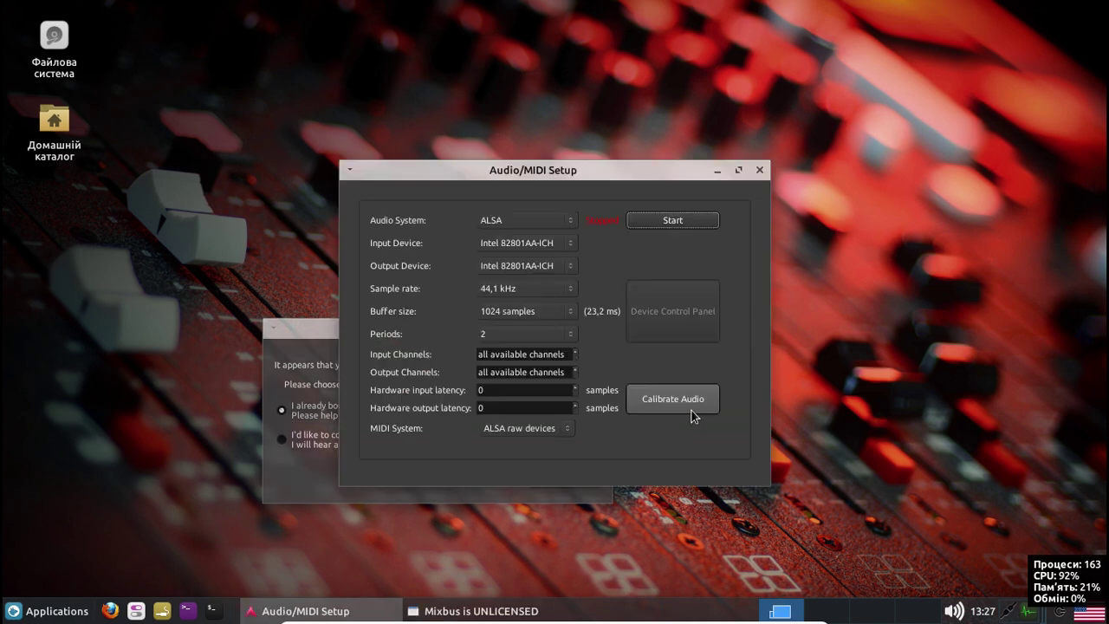
click(555, 246)
click(555, 246)
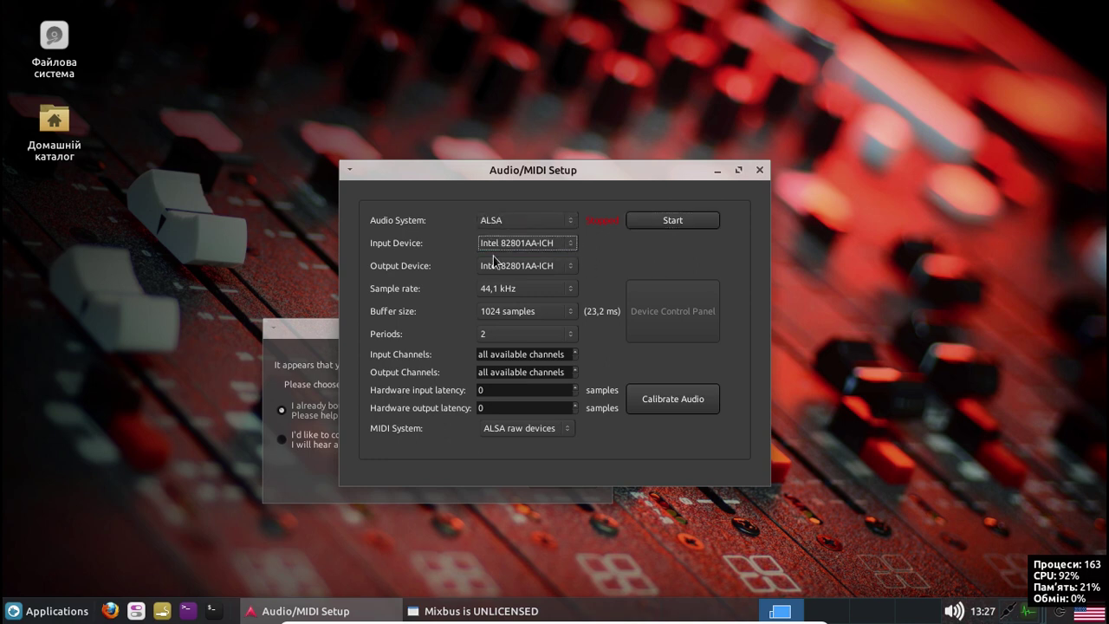
click(671, 221)
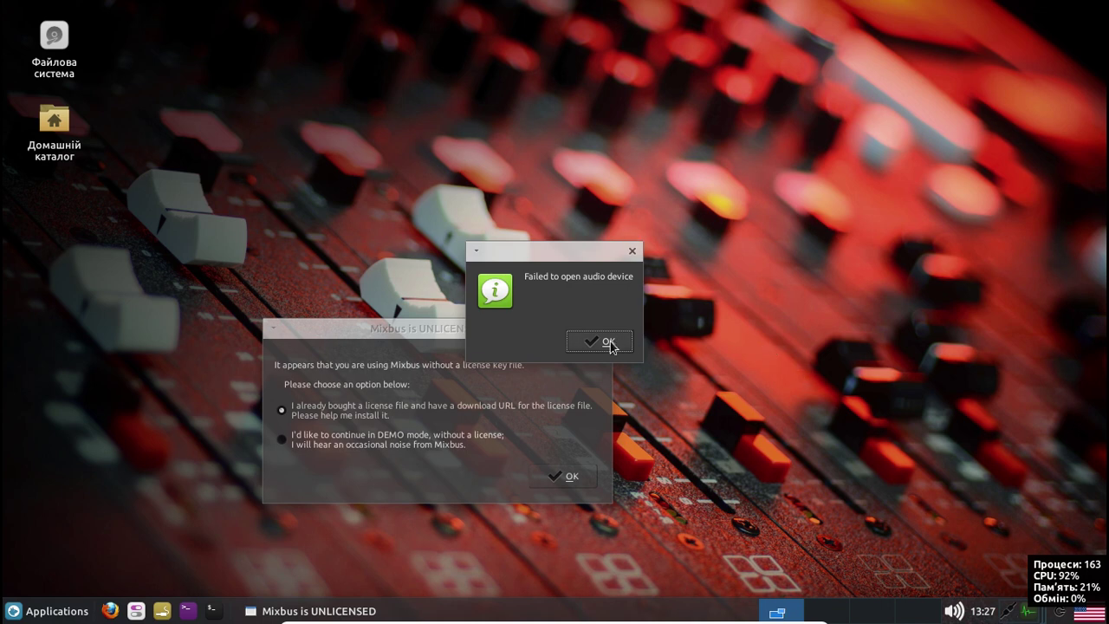
click(610, 342)
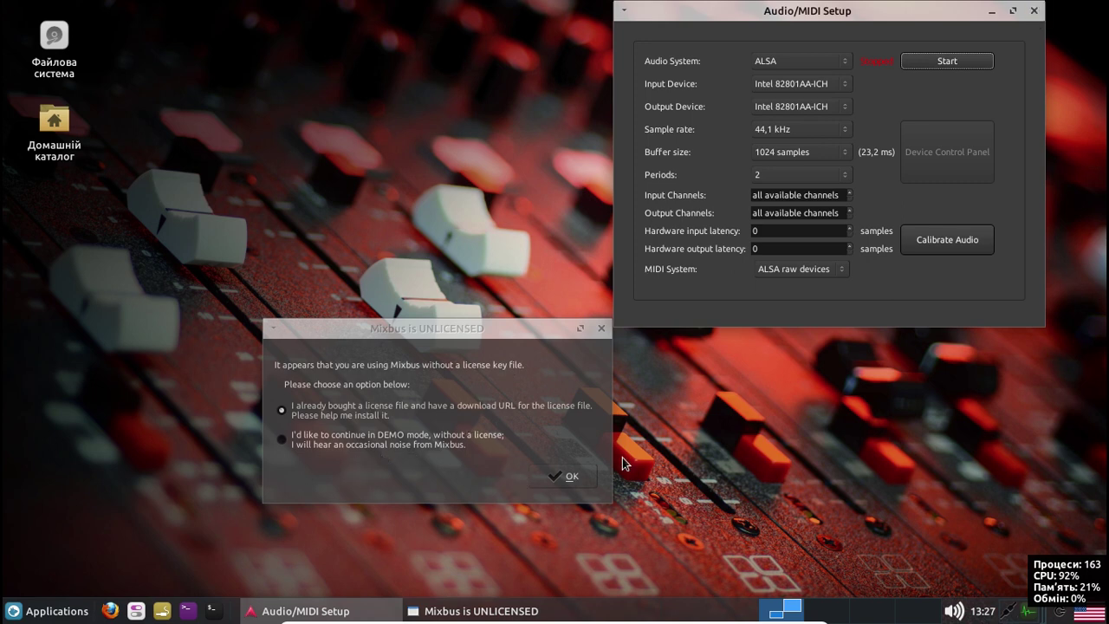
Dismiss Mixbus's license prompts and loading errors, and cancel its welcome setup
click(567, 478)
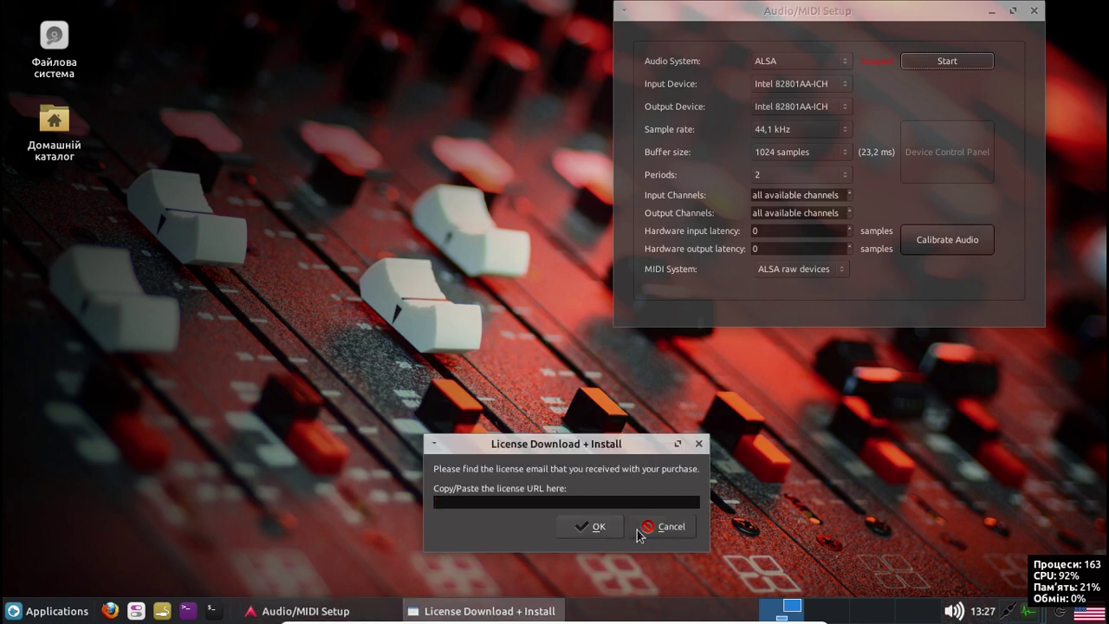
click(681, 525)
click(657, 361)
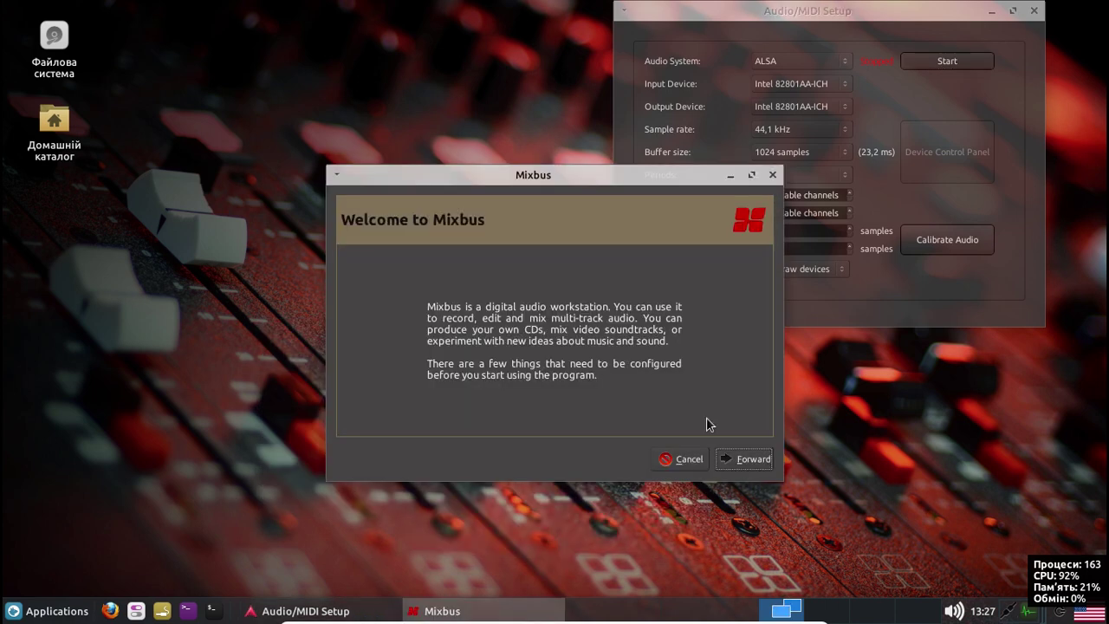
click(684, 462)
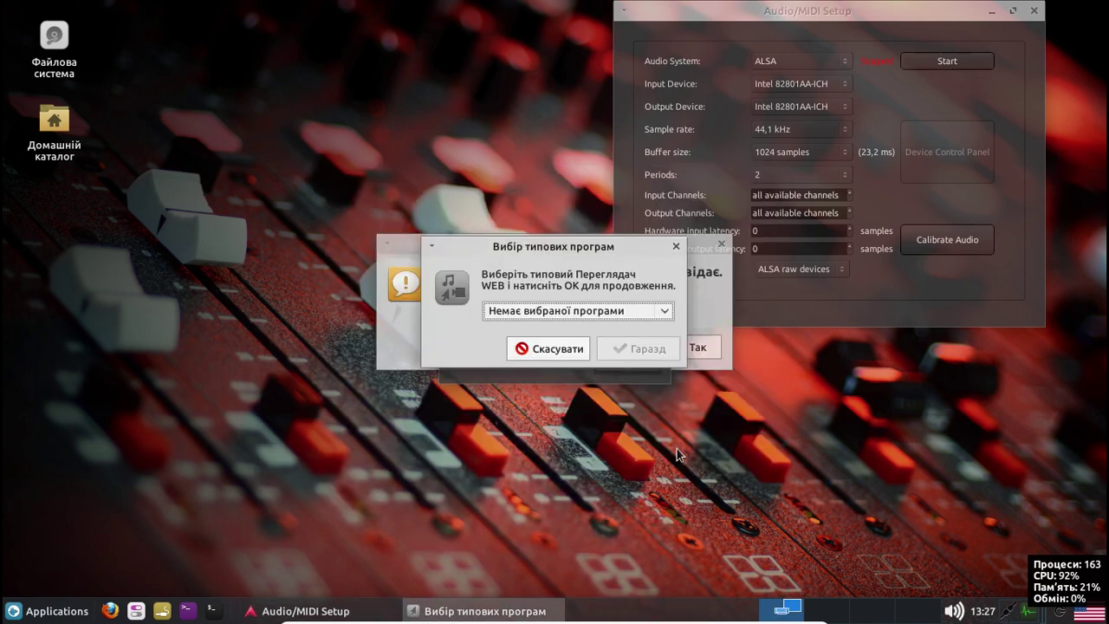
Skip the default browser choice, dismiss the session error, quit session setup, and open Whisker Menu
click(548, 349)
click(631, 362)
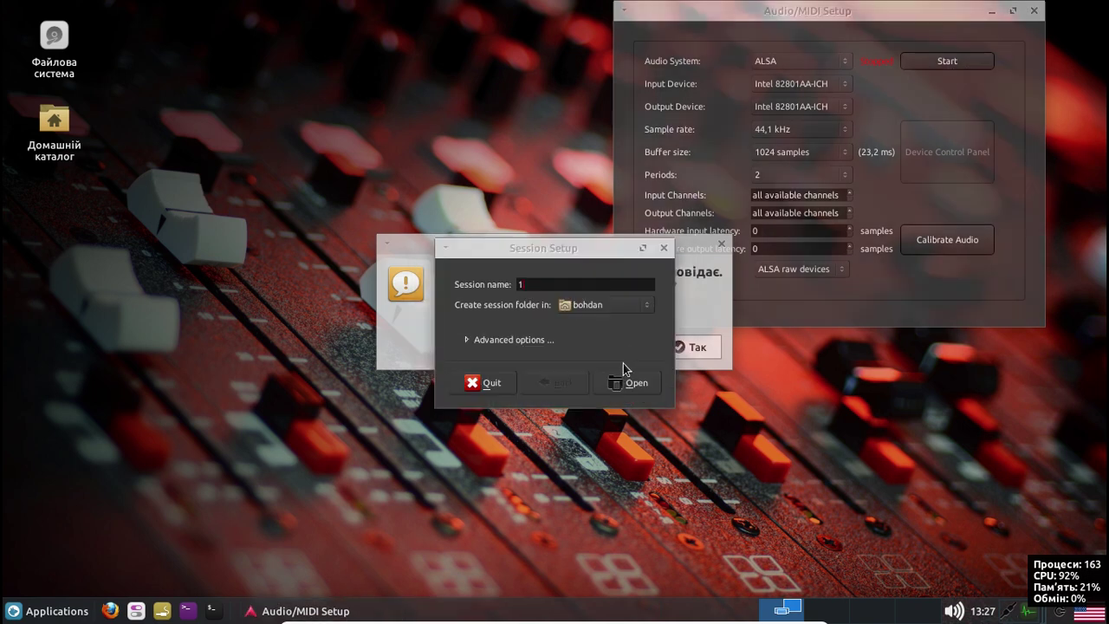
click(492, 382)
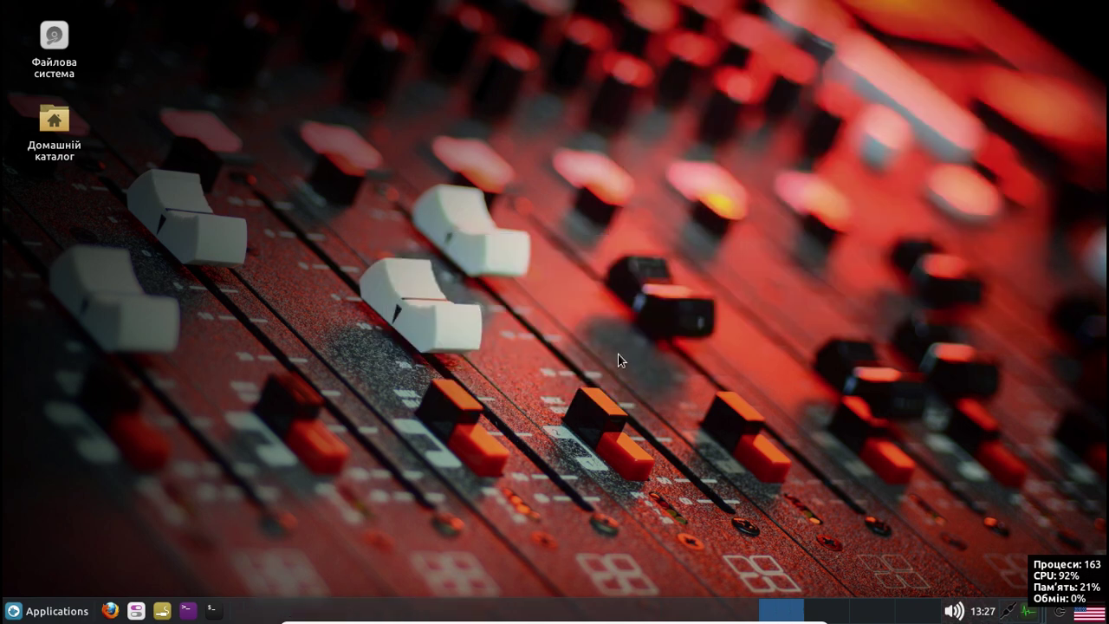
click(35, 611)
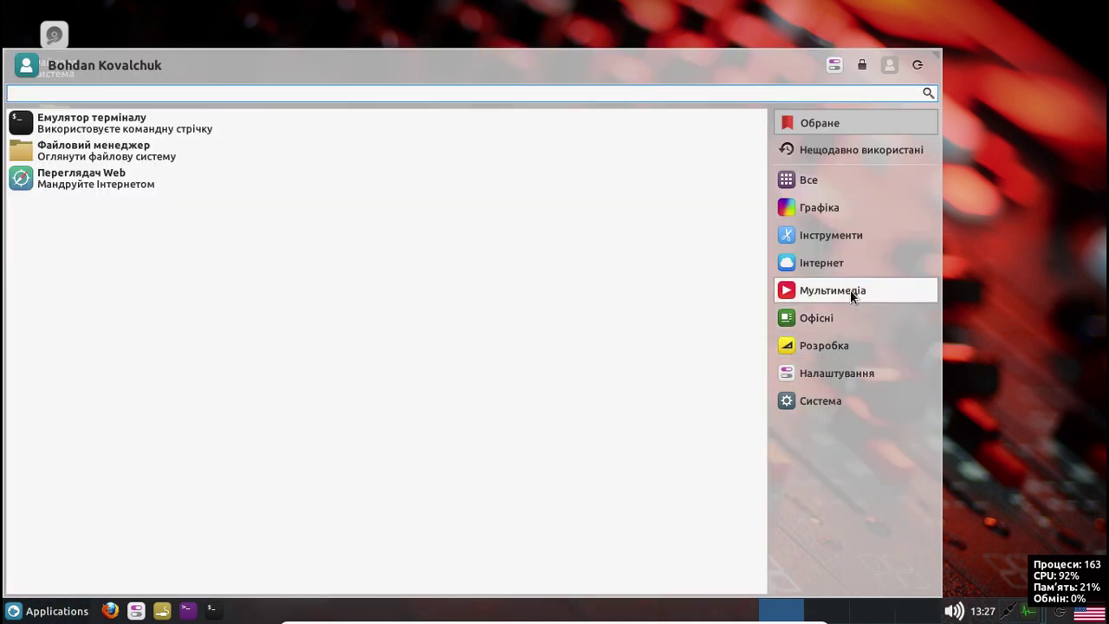
Browse the Офісні, Розробка and Налаштування categories, then launch Software & Updates
click(846, 317)
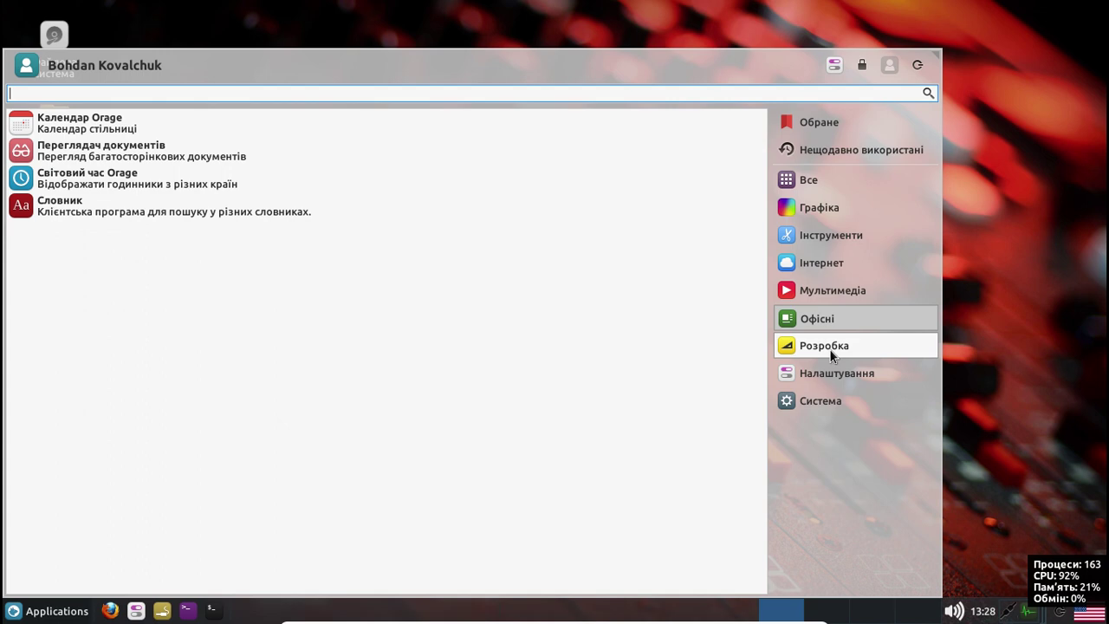
click(830, 350)
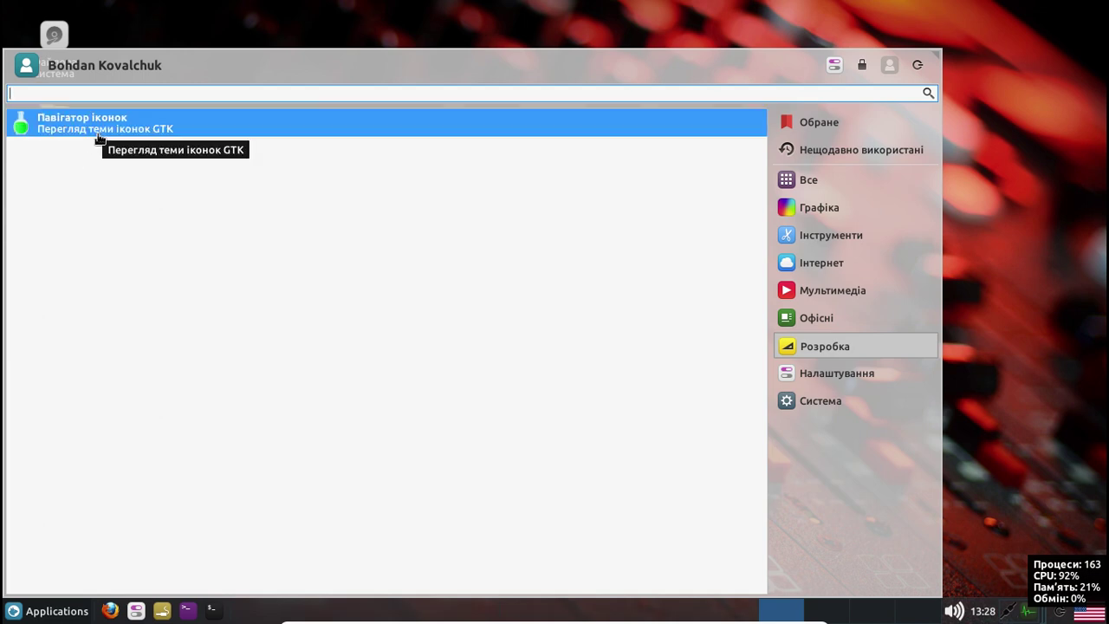
click(829, 381)
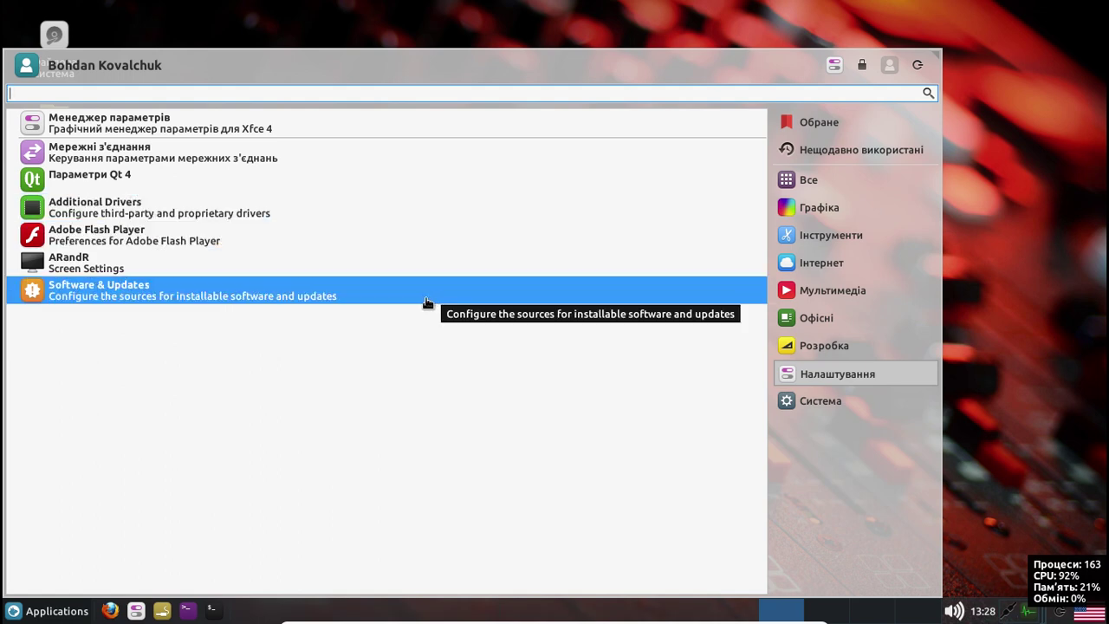
click(278, 299)
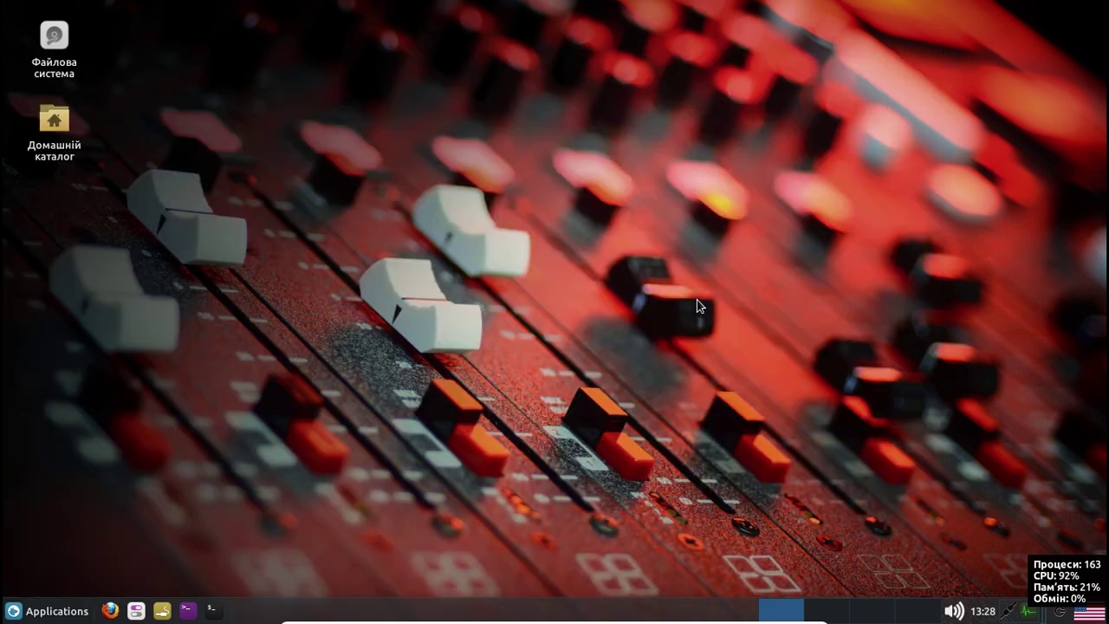
Scroll through the Система applications list, then dismiss the menu to reveal Software & Updates
click(46, 612)
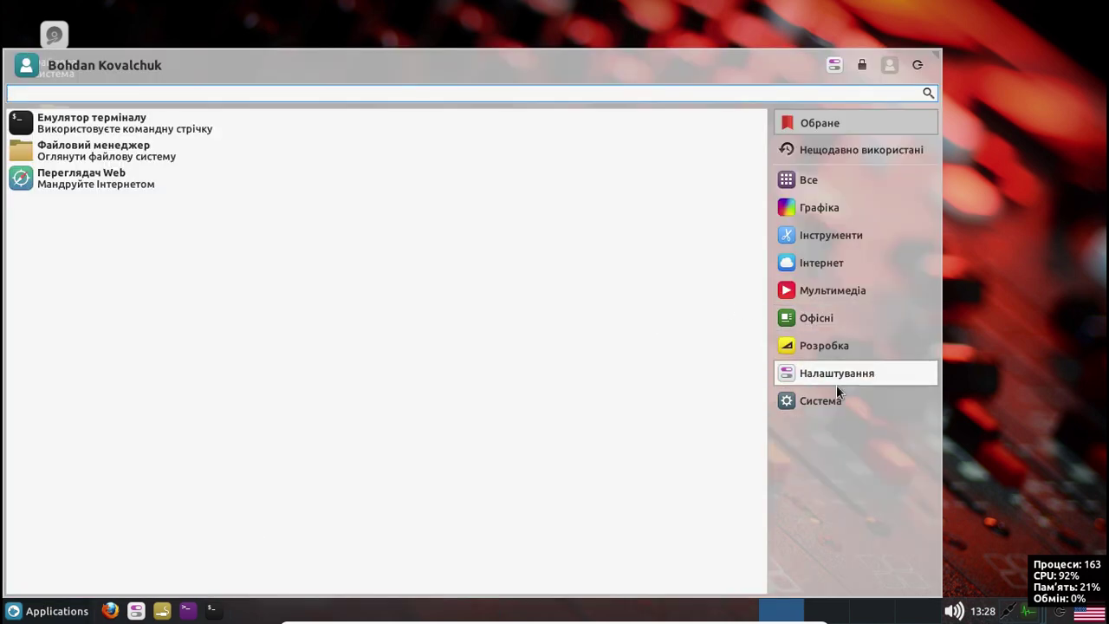
click(828, 400)
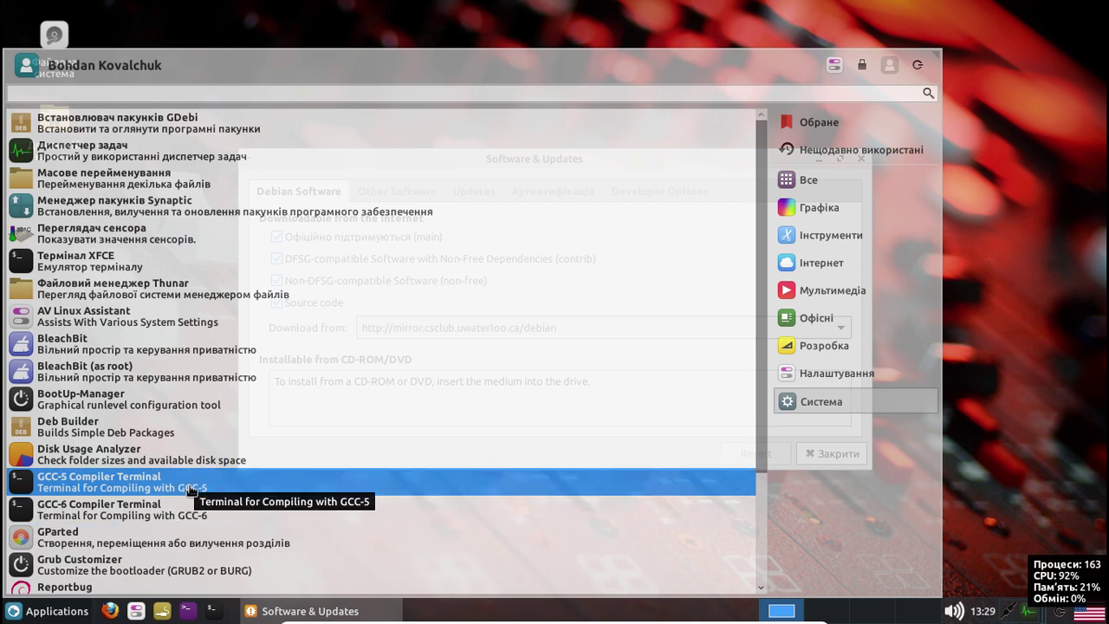
scroll(204, 510, down, 2)
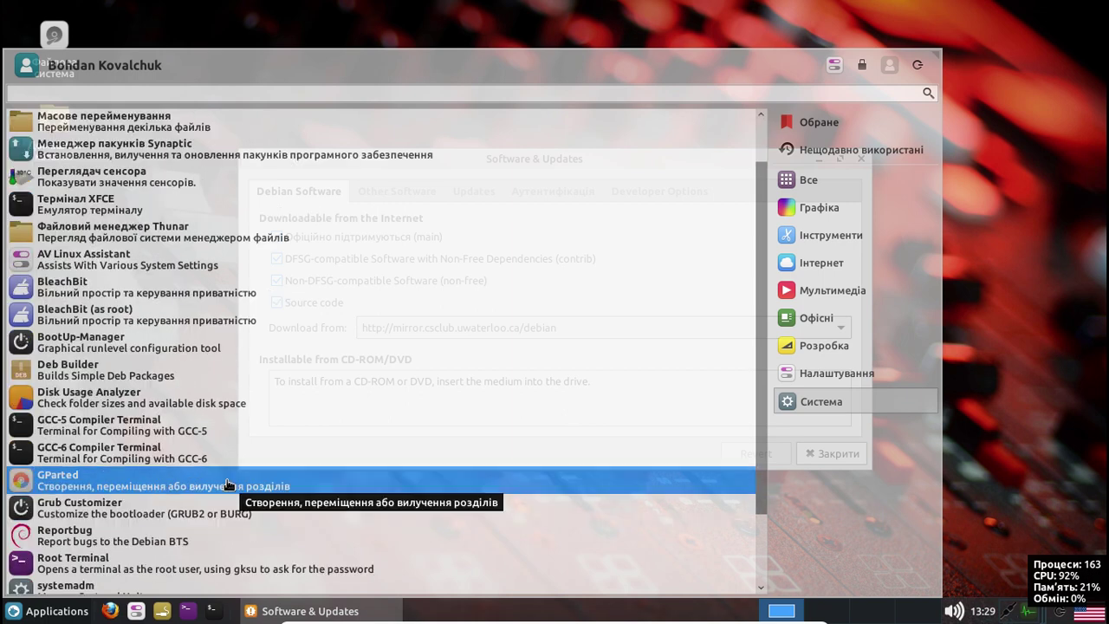
scroll(252, 497, down, 3)
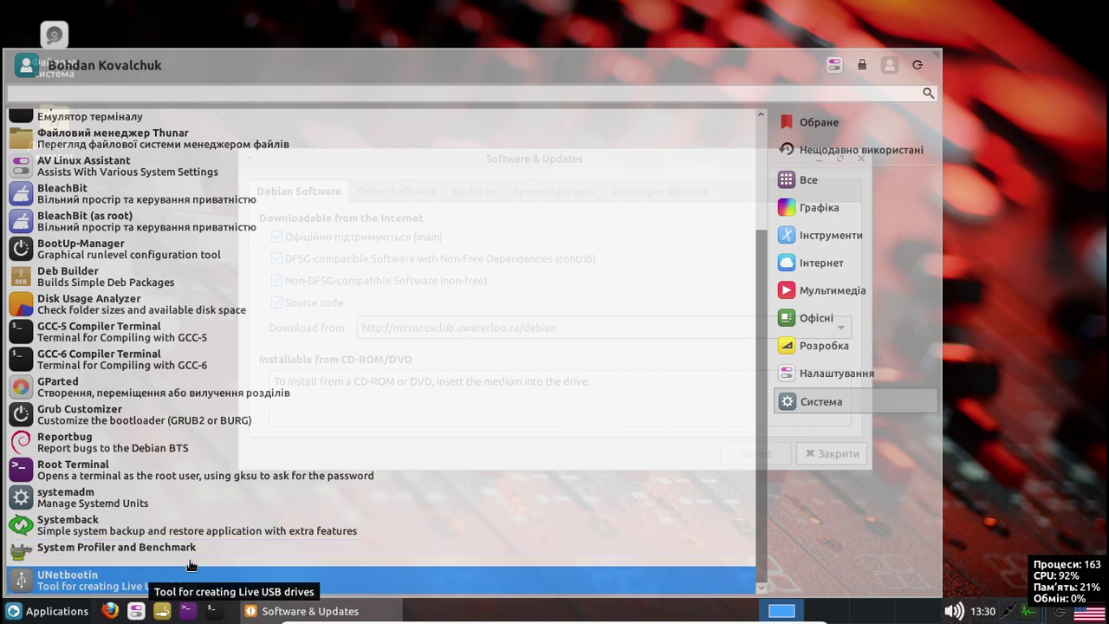
click(1001, 236)
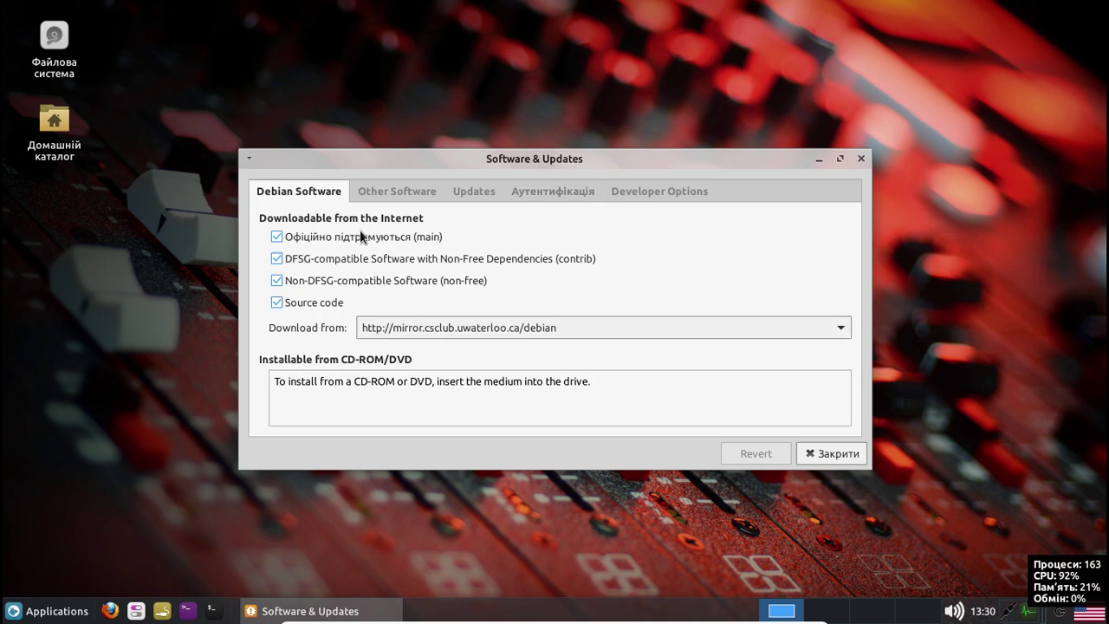
Scroll through the Other Software repository list, then close Software & Updates
click(403, 190)
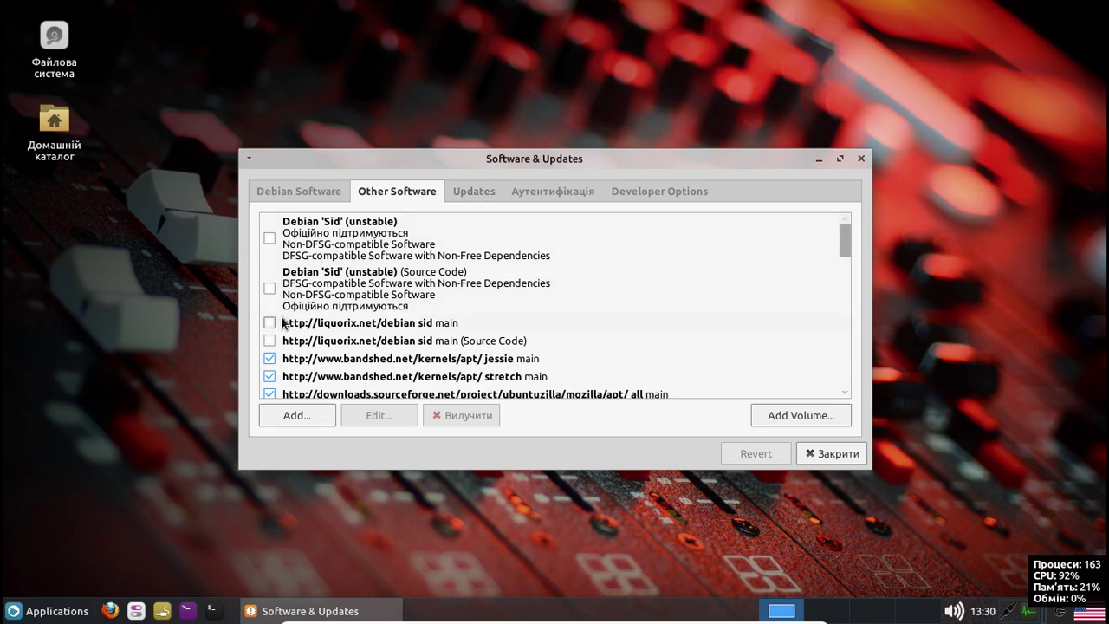
scroll(619, 287, down, 1)
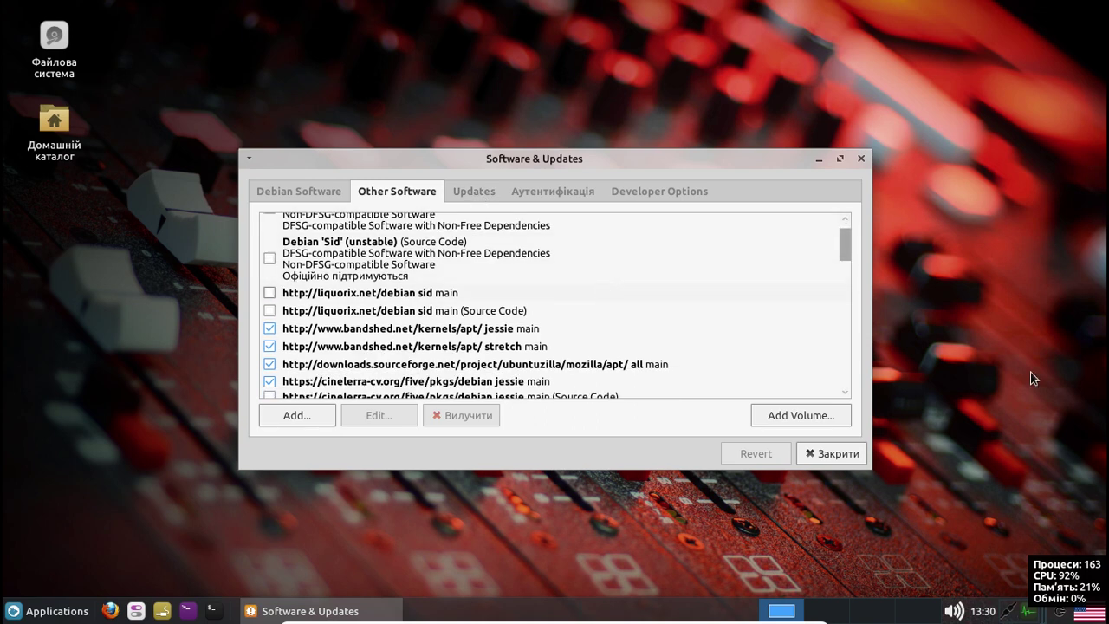
drag(845, 242, 859, 370)
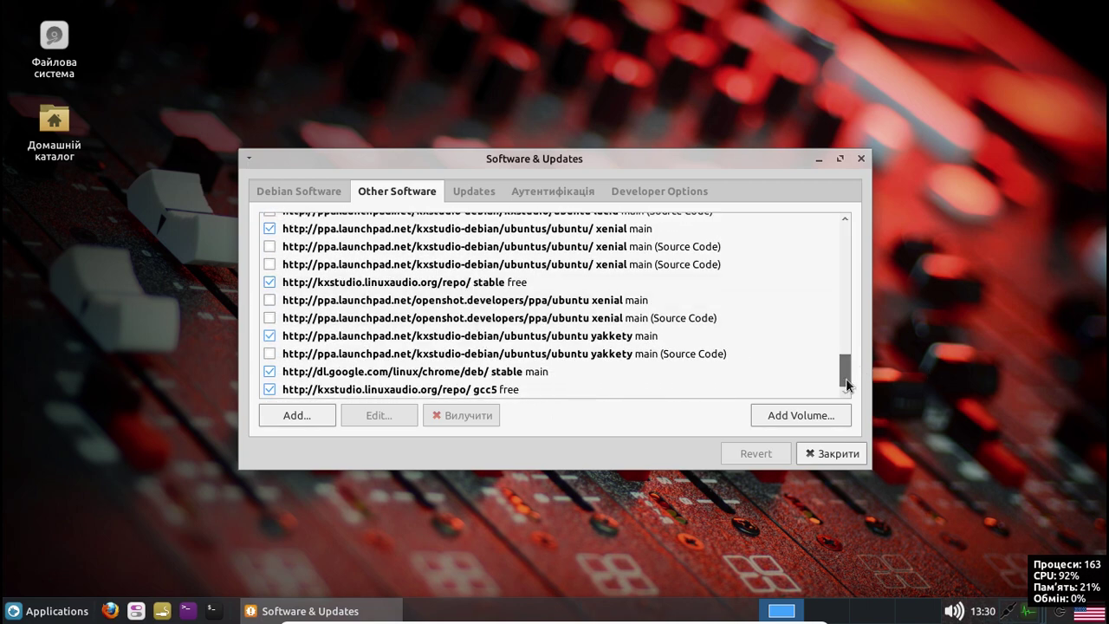
drag(847, 370, 839, 239)
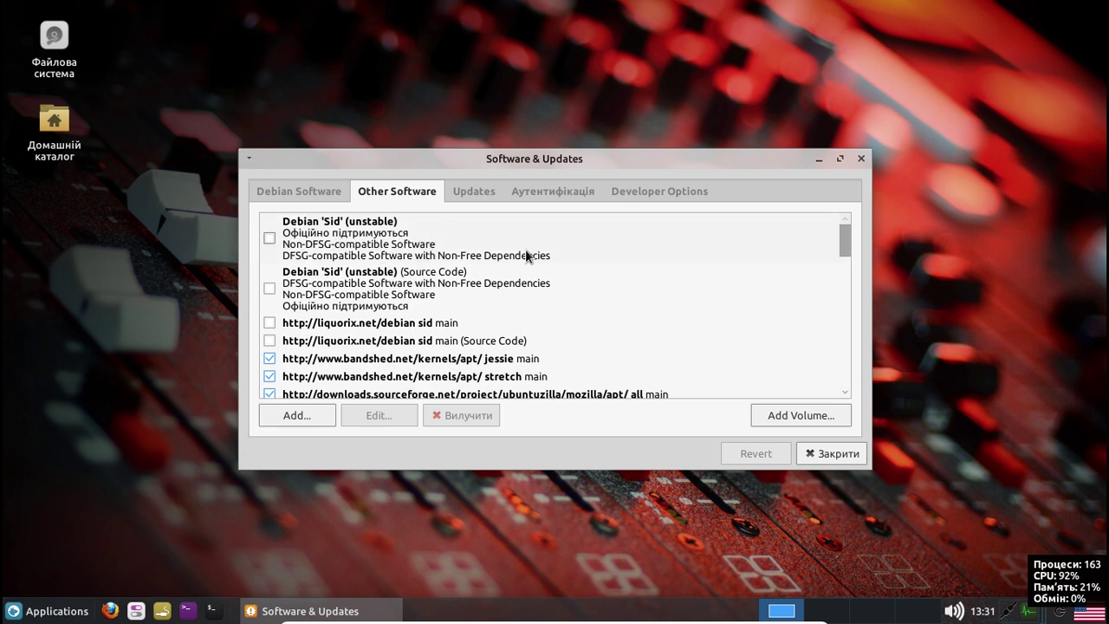
click(861, 159)
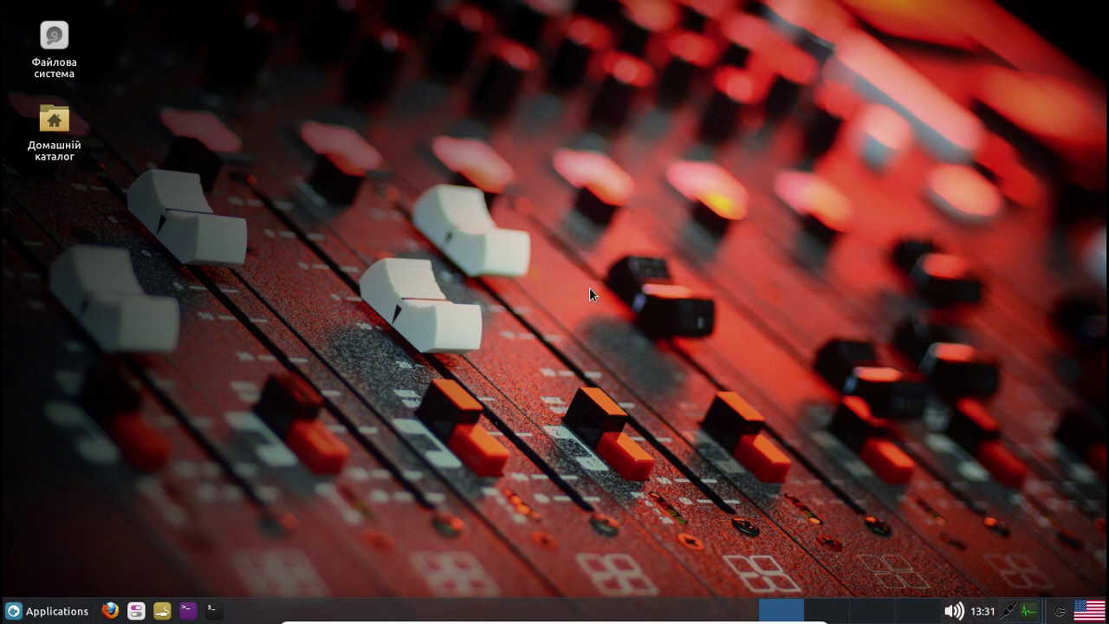
Open a maximized terminal and print /etc/apt/sources.list with cat
click(211, 610)
key(ctrl+alt+t)
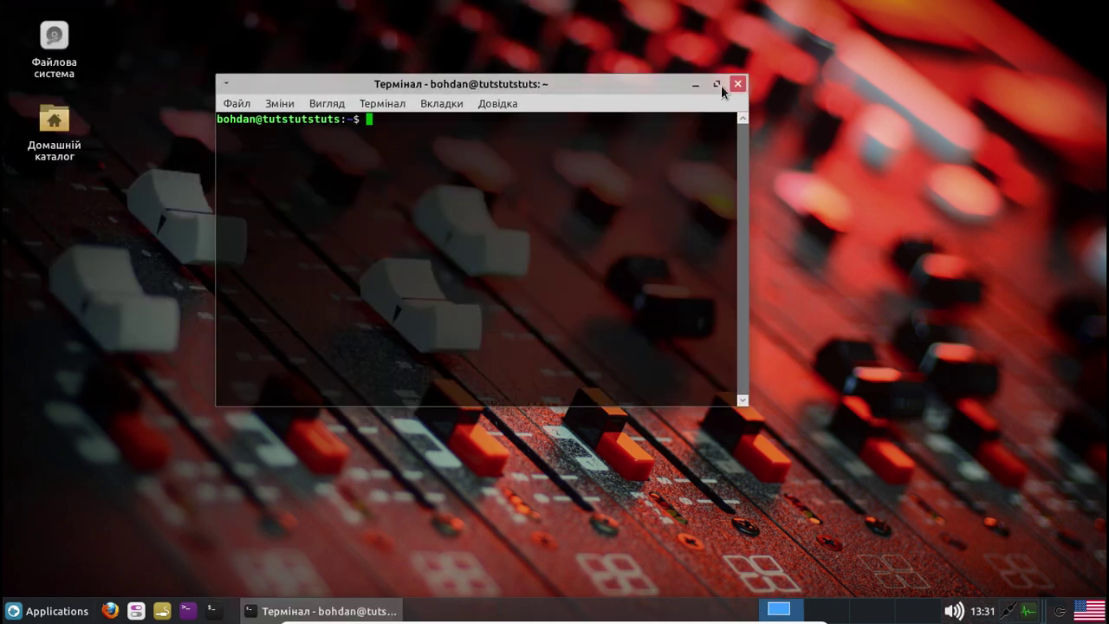
click(716, 84)
text(ca)
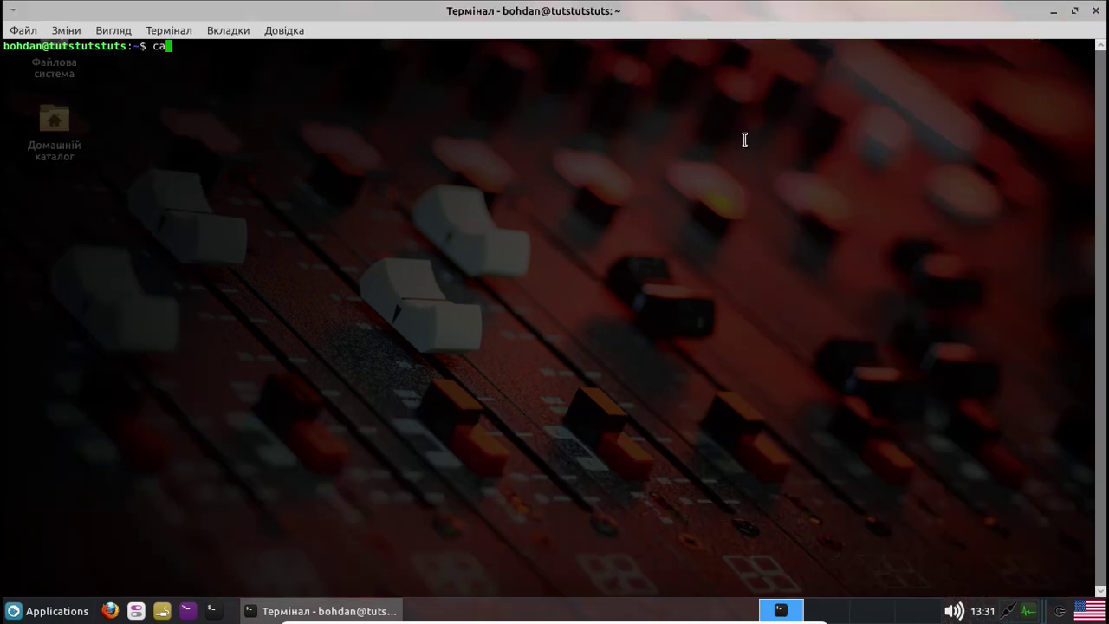
text(t /etc/apt/sources.list)
key(Return)
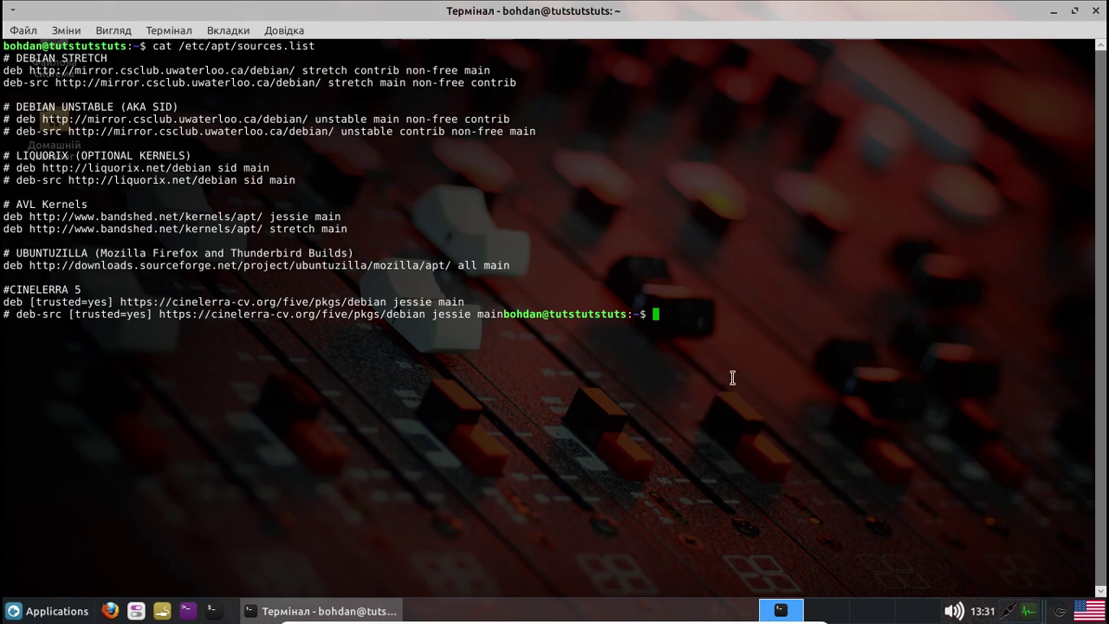
List the repository files in /etc/apt/sources.list.d/ (kxstudio, google-chrome, spotify, openshot)
text(ls /etc/apt/s)
key(Tab)
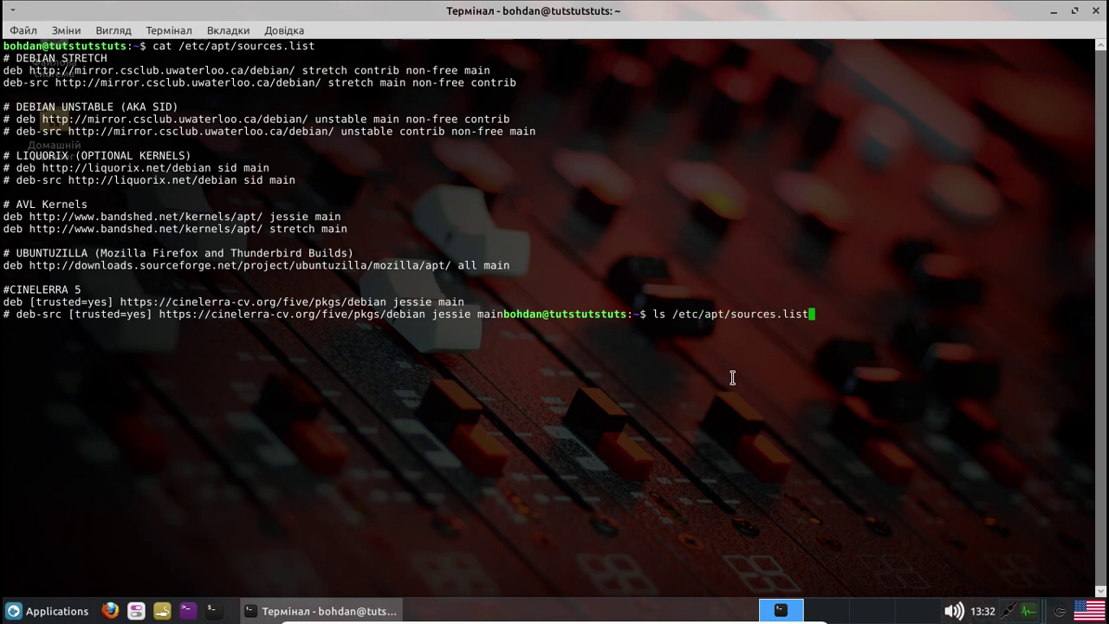
key(Tab)
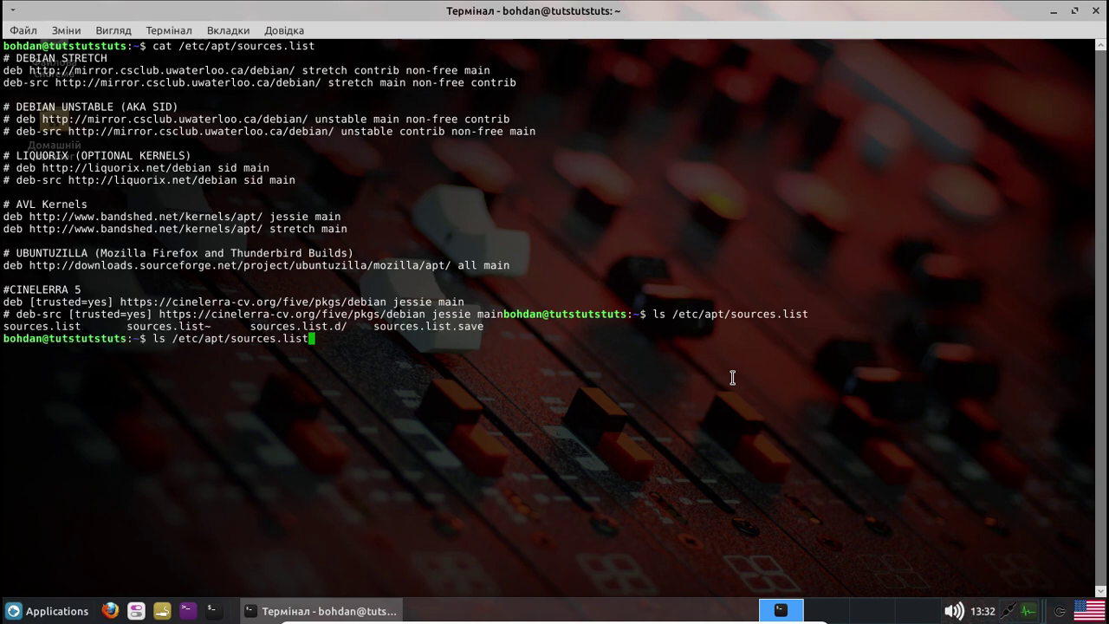
text(.d/)
key(Return)
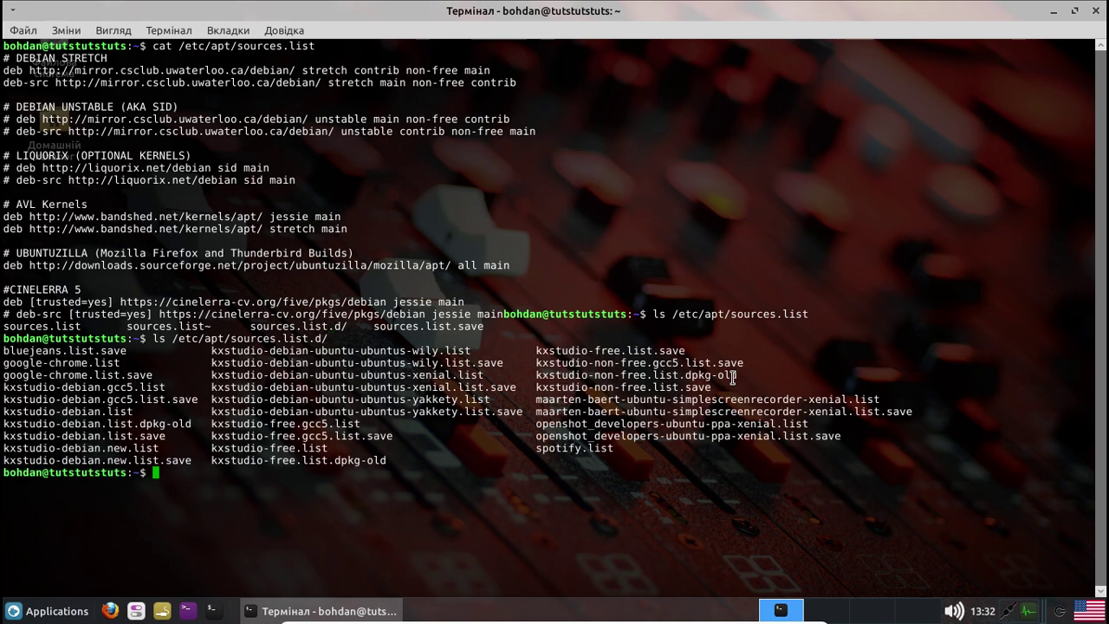